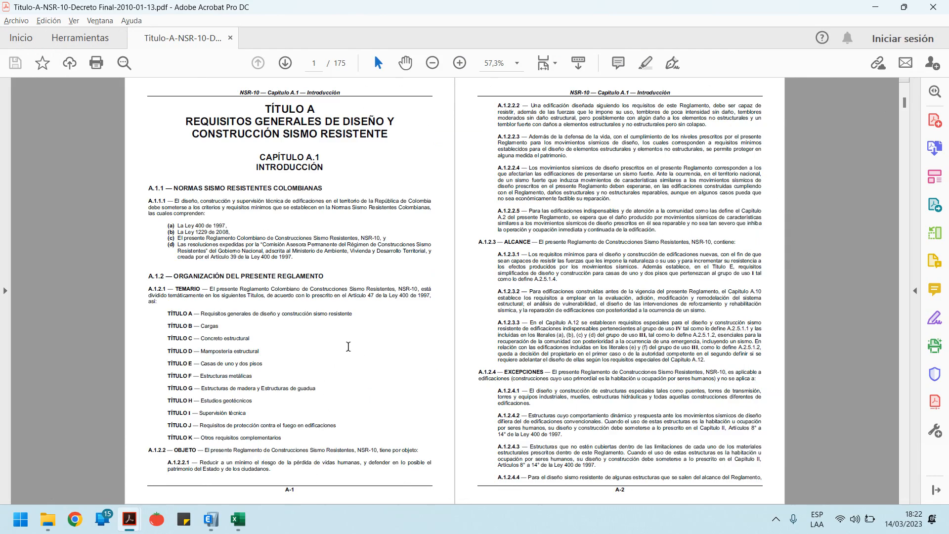
Find Figure A.3-1 on page A-61 and examine the torsional irregularity criteria for types 1aP and 1bP, including the Δ1 and Δ2 corner displacements
scroll(345, 307, "down", 3)
scroll(346, 326, "down", 10)
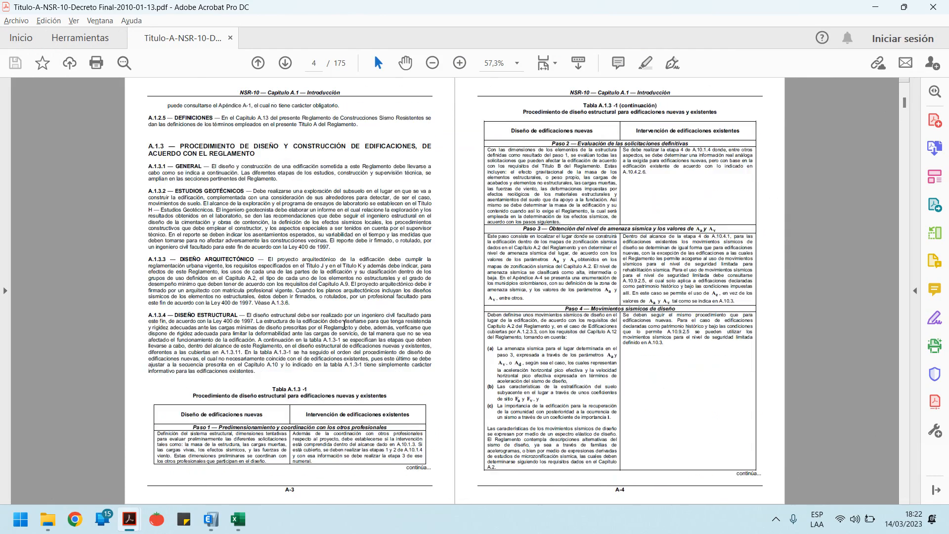
scroll(345, 329, "down", 8)
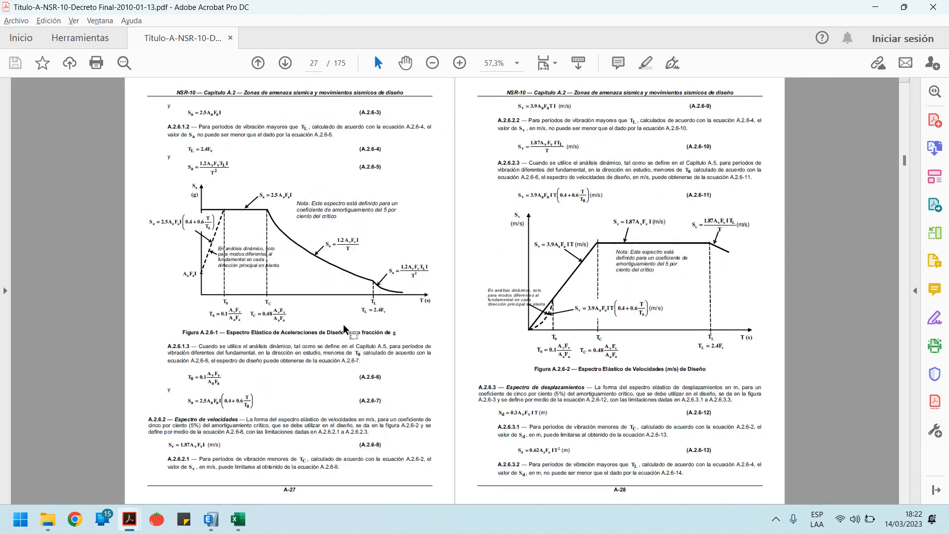
scroll(345, 324, "down", 8)
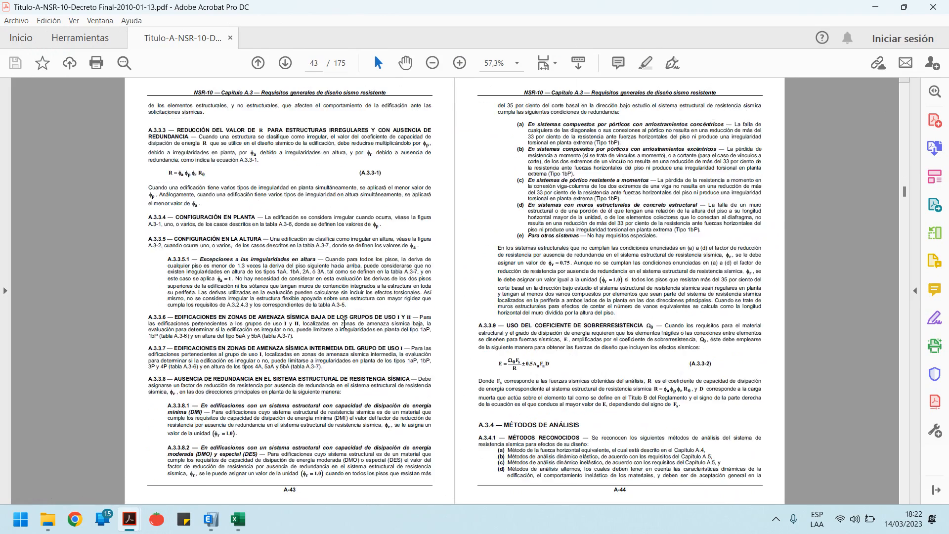
scroll(344, 324, "down", 5)
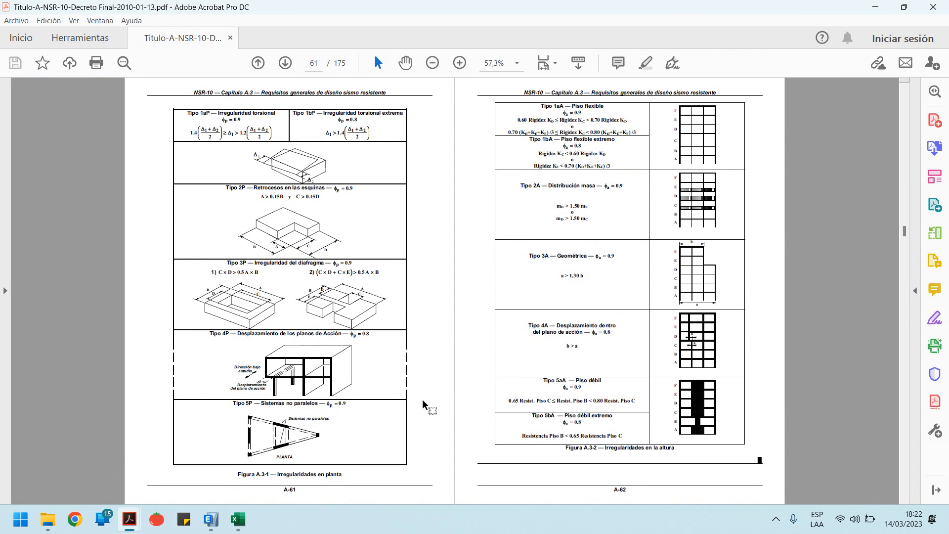
scroll(173, 131, "up", 4, "ctrl")
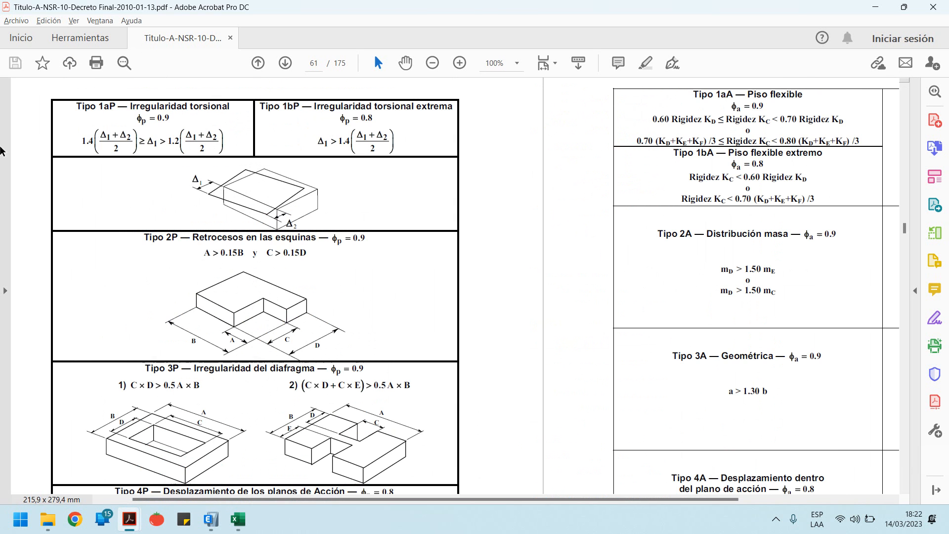
scroll(81, 165, "up", 1, "ctrl")
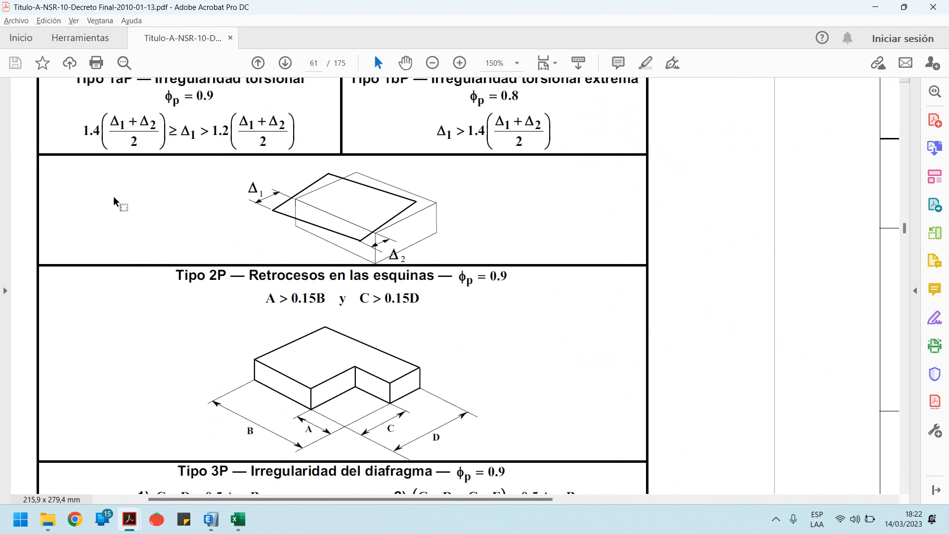
scroll(237, 289, "up", 3)
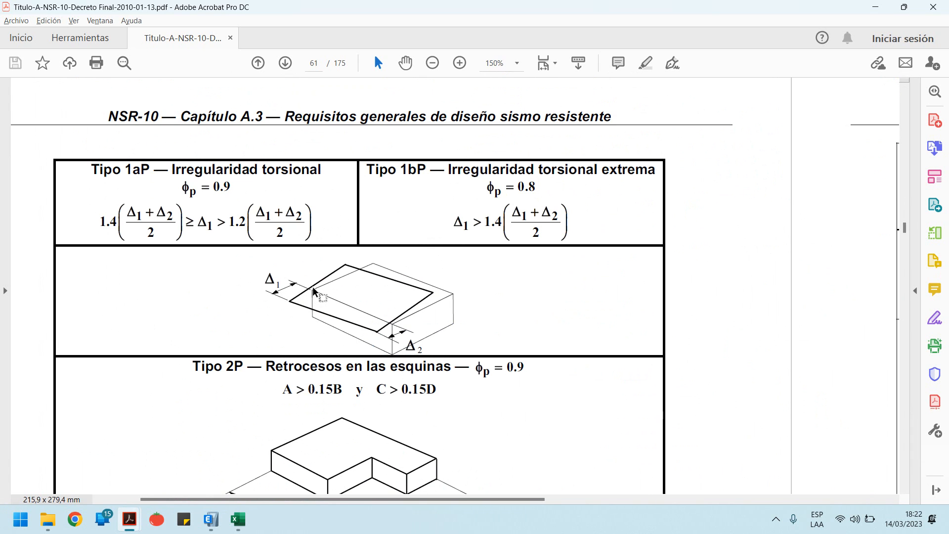
left_click_drag(265, 284, 276, 282)
double_click(419, 350)
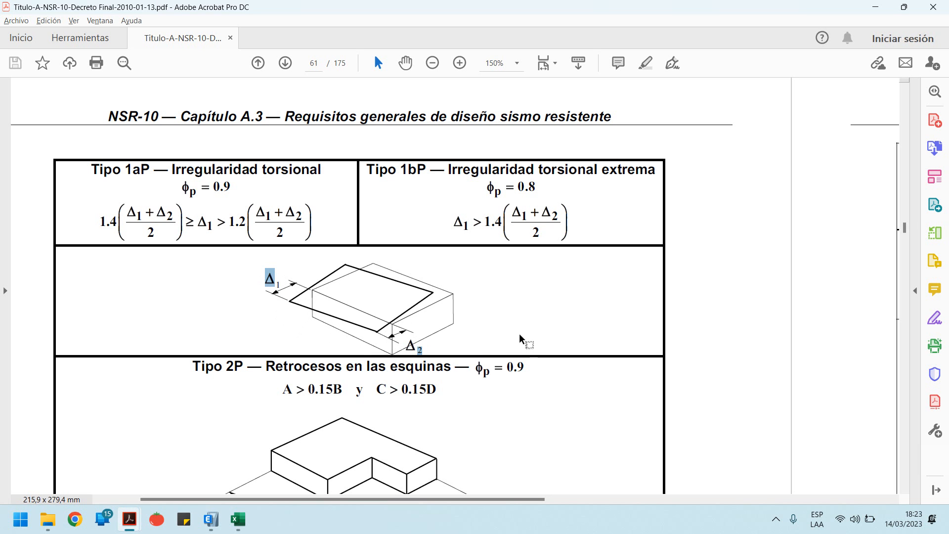
Switch to ETABS and display the deformed shape of Modal mode 1 in the 3-D view
key("alt+Tab")
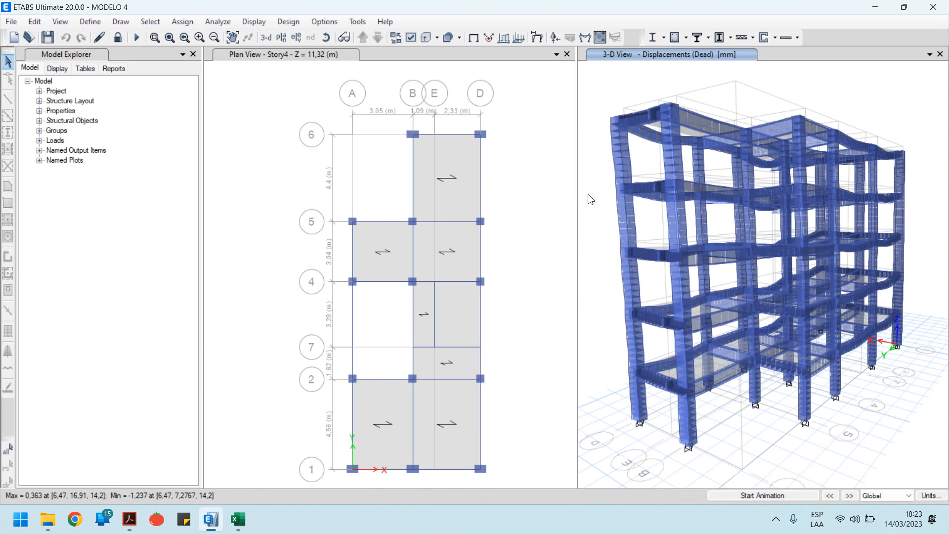
left_click(506, 207)
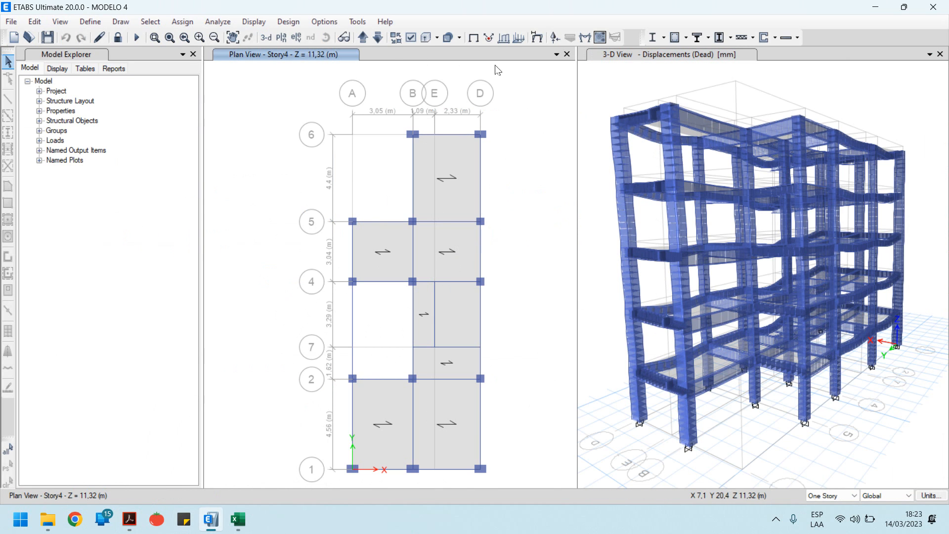
left_click(647, 94)
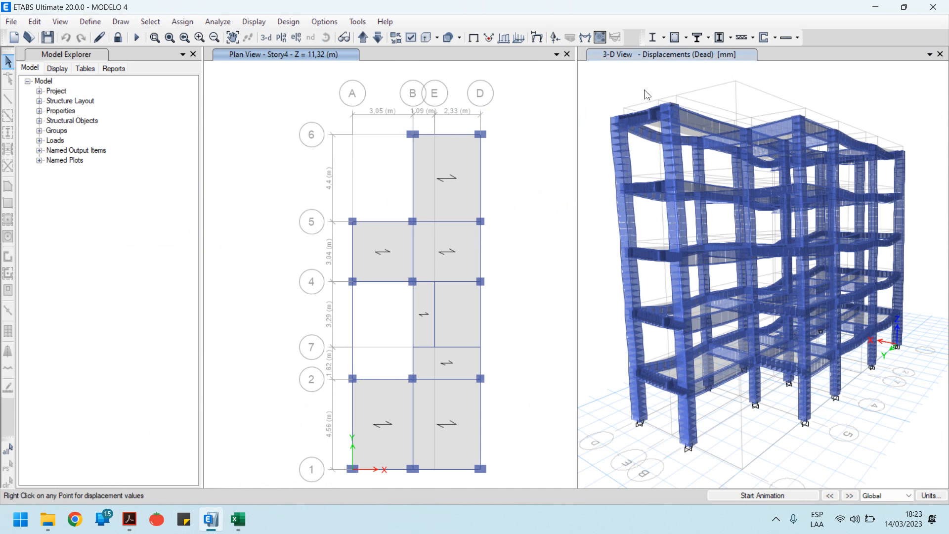
left_click(537, 37)
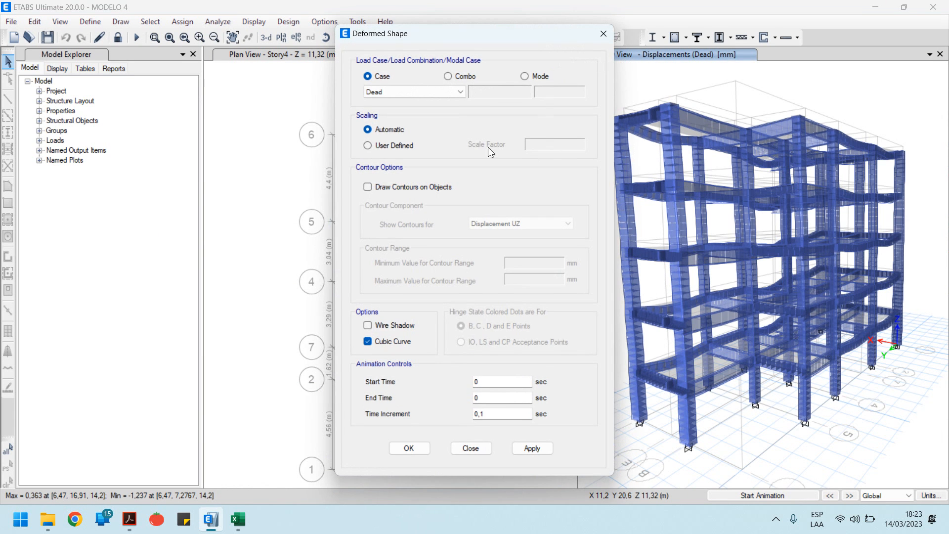
left_click(541, 79)
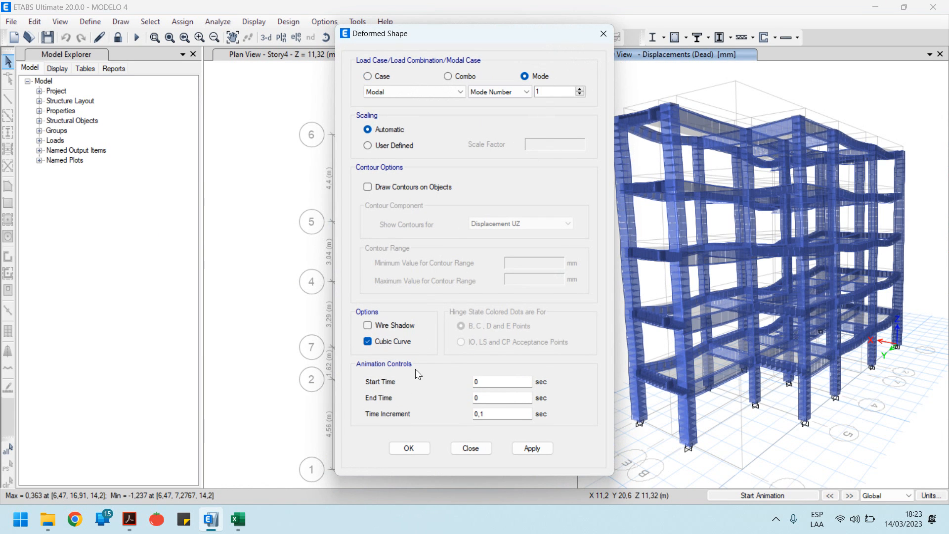
left_click(409, 449)
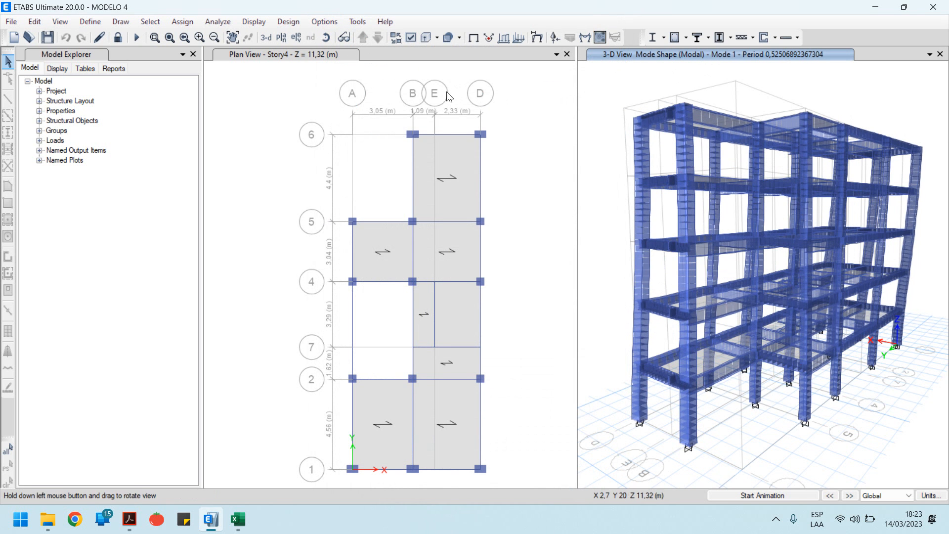
Orbit the 3-D view to see the building from above, then play and stop the mode 1 animation
left_click_drag(702, 249, 811, 343)
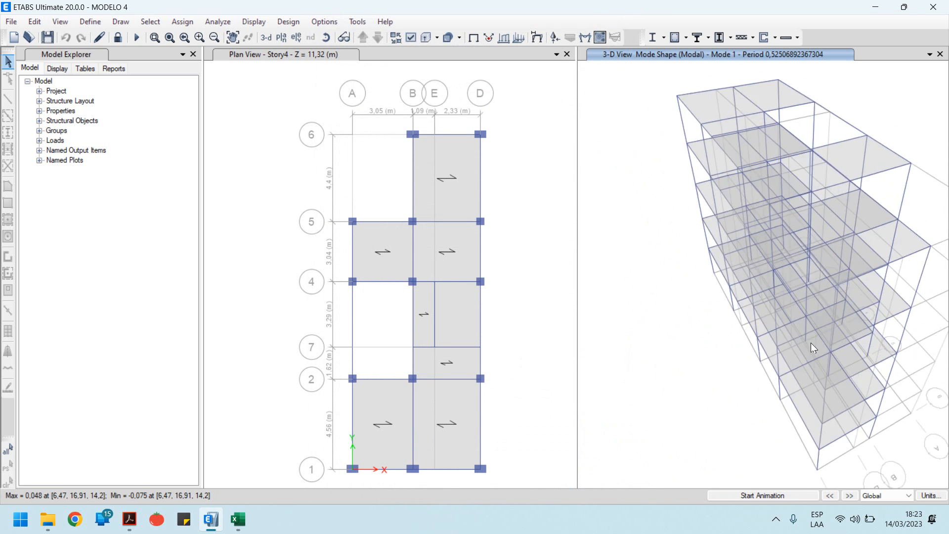
right_click_drag(811, 342, 808, 338, "ctrl")
right_click_drag(801, 277, 761, 272, "ctrl")
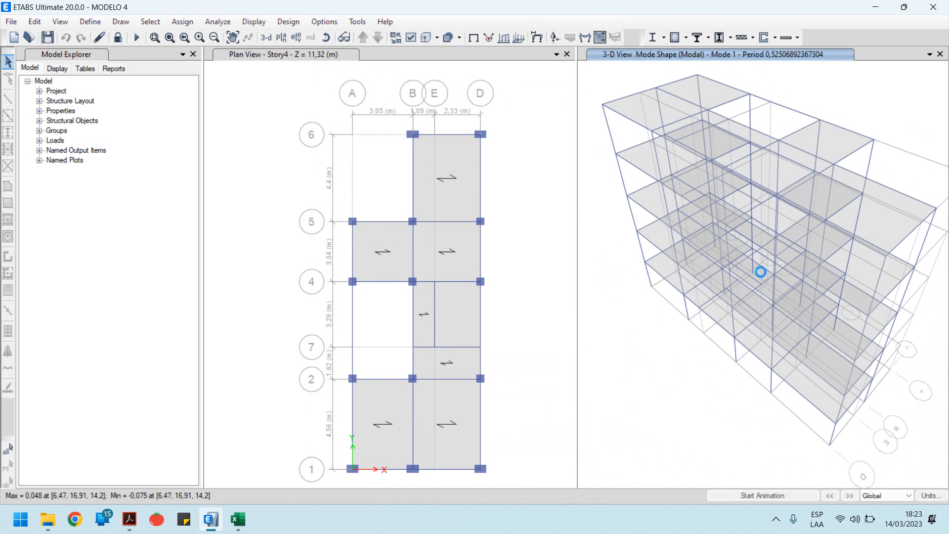
scroll(777, 318, "up", 5)
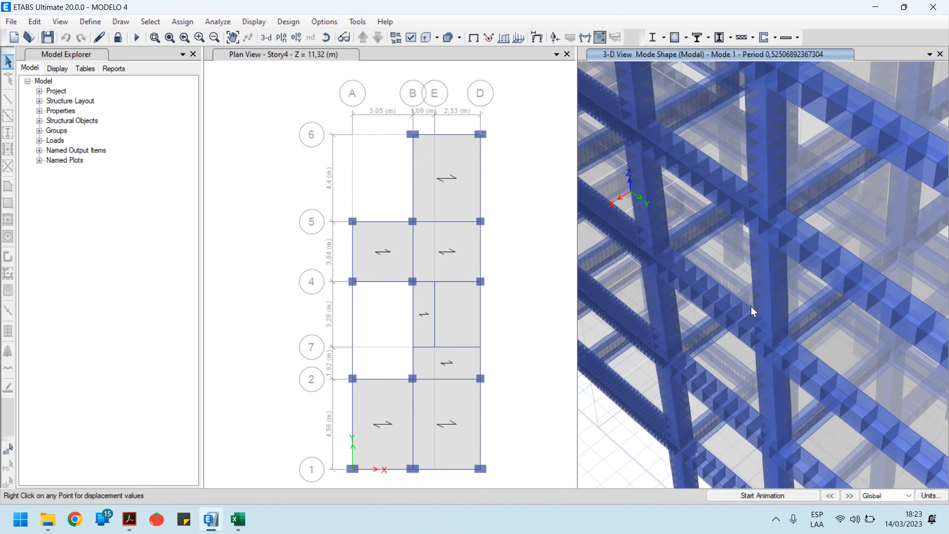
scroll(728, 333, "down", 5)
scroll(722, 300, "up", 3)
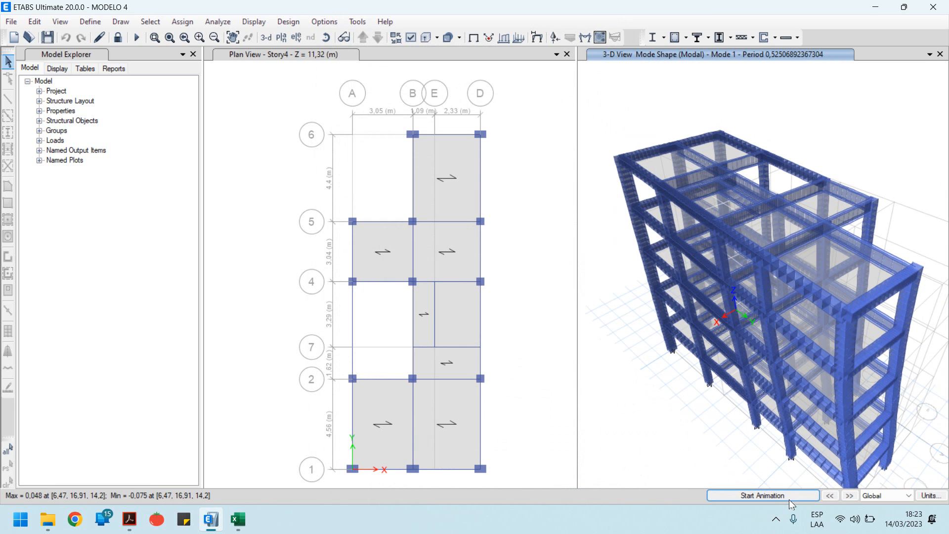
left_click(789, 497)
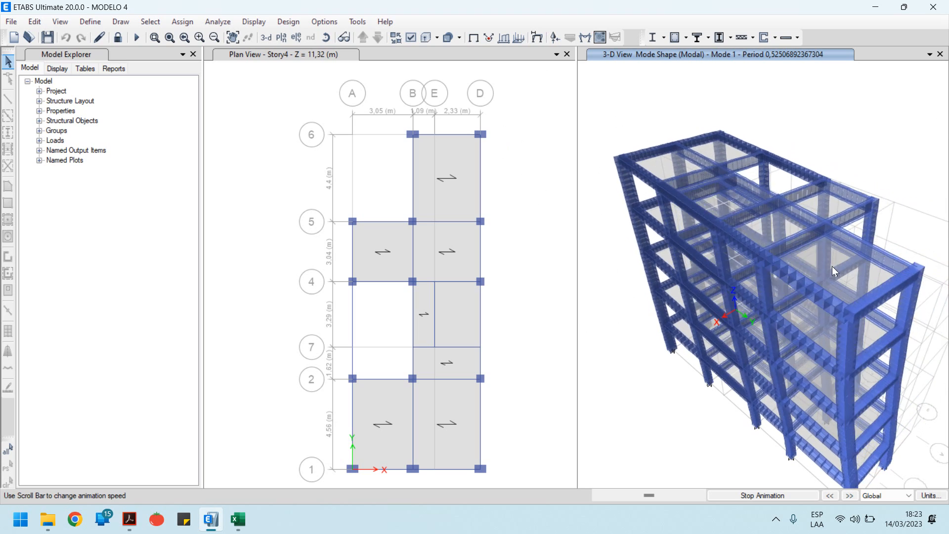
left_click(774, 497)
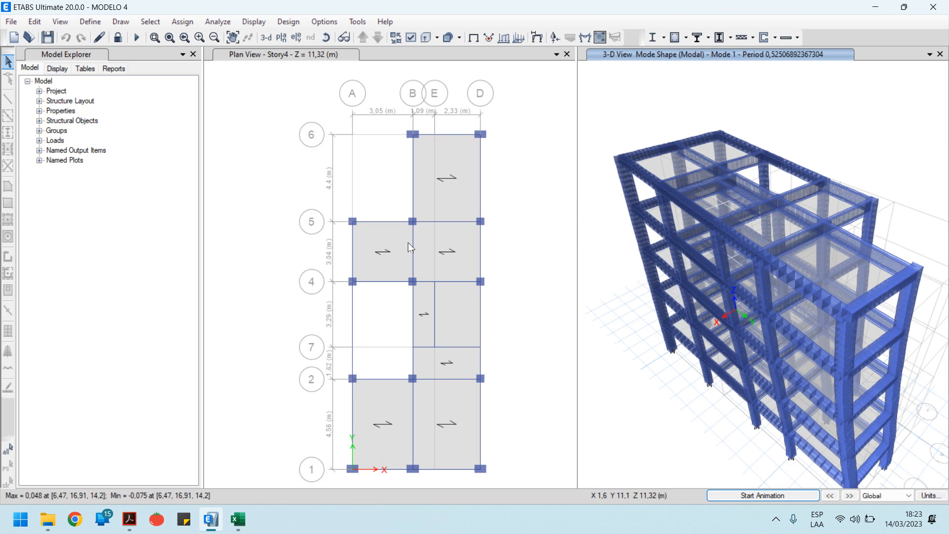
Display the Modal mode 1 shape in the Story4 plan view, then play and stop its animation
left_click(528, 171)
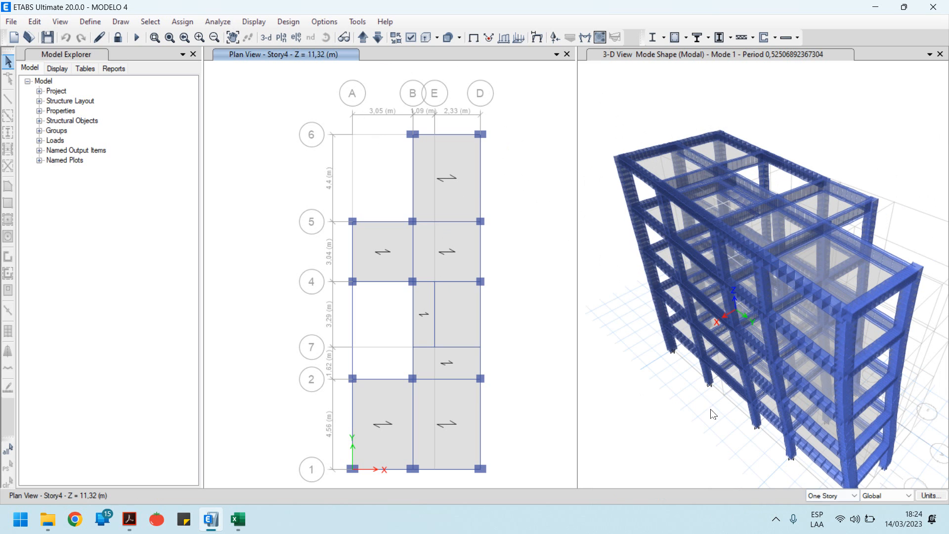
left_click(538, 37)
left_click(525, 76)
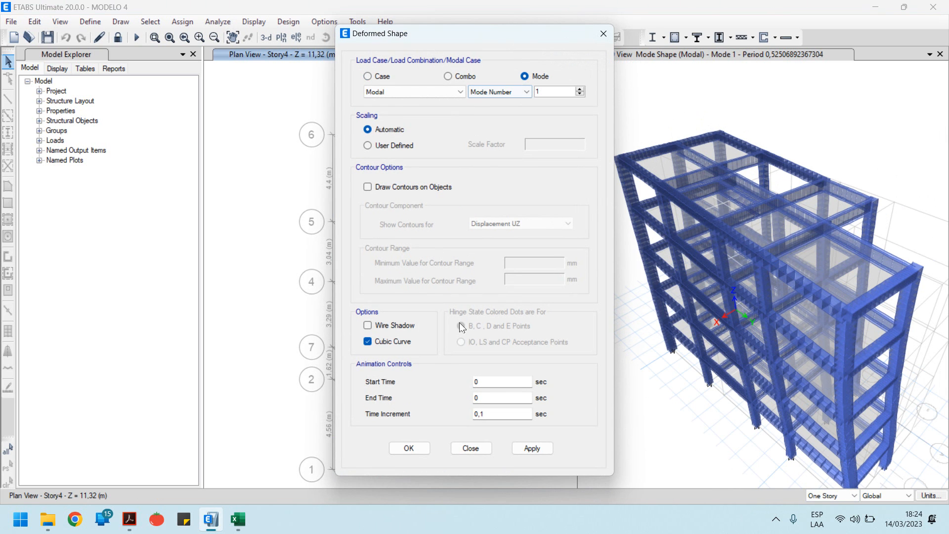
left_click(405, 449)
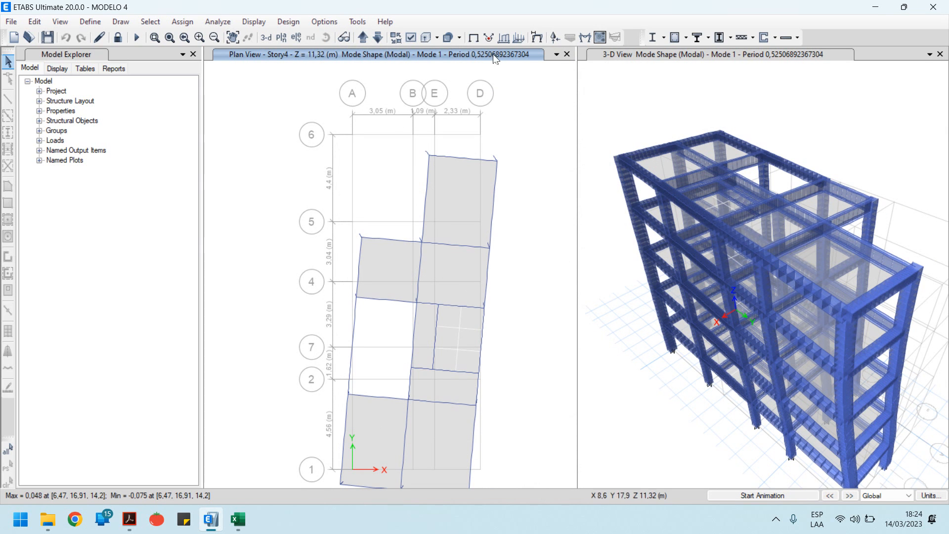
left_click(783, 496)
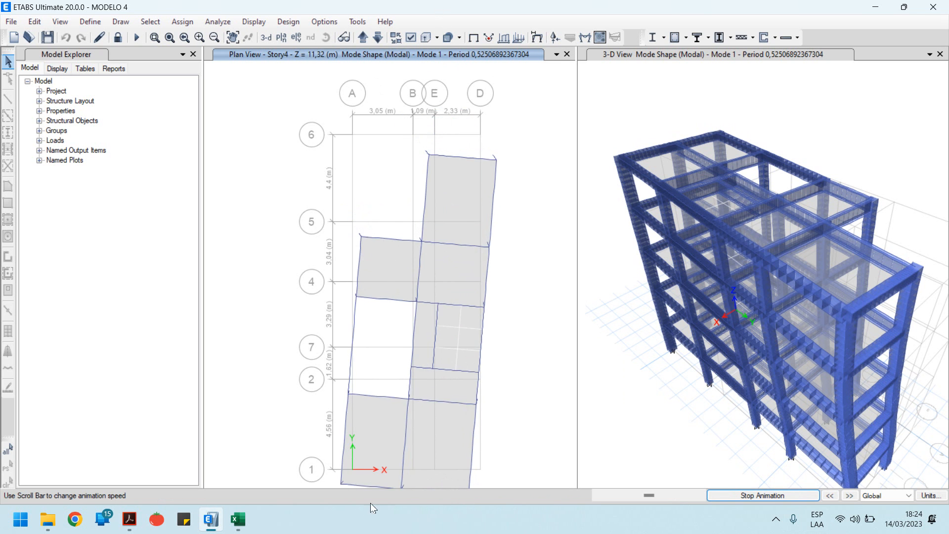
left_click(769, 496)
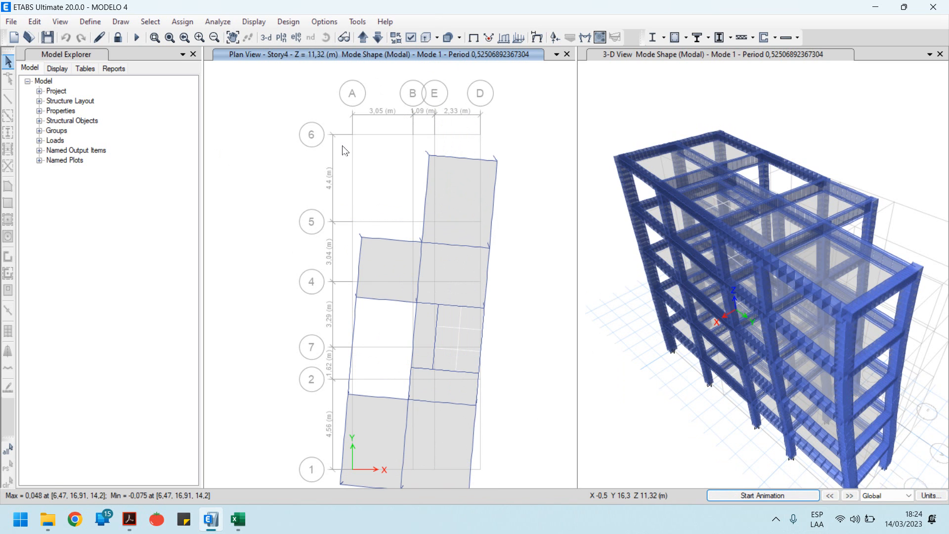
Return the 3-D and plan views to the undeformed shape, with the plan view set to Story5
left_click(664, 97)
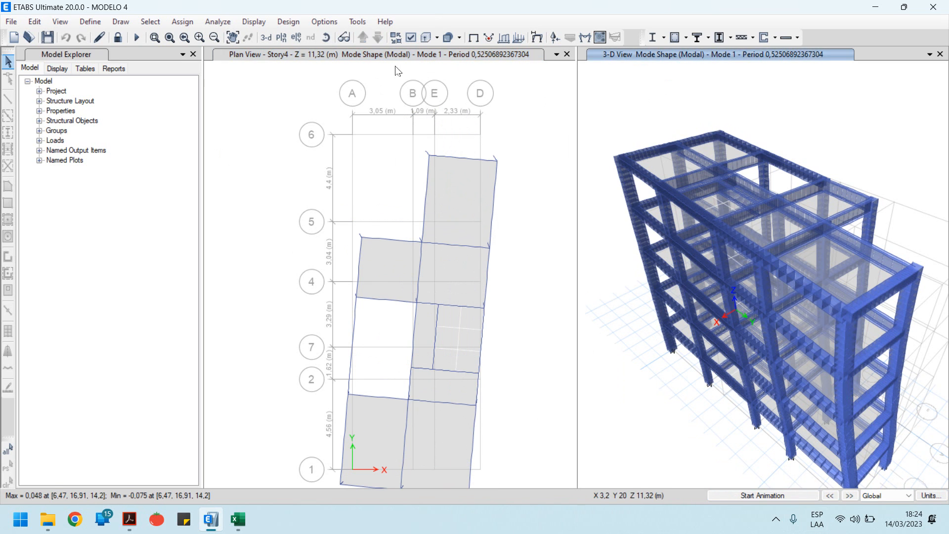
left_click(326, 37)
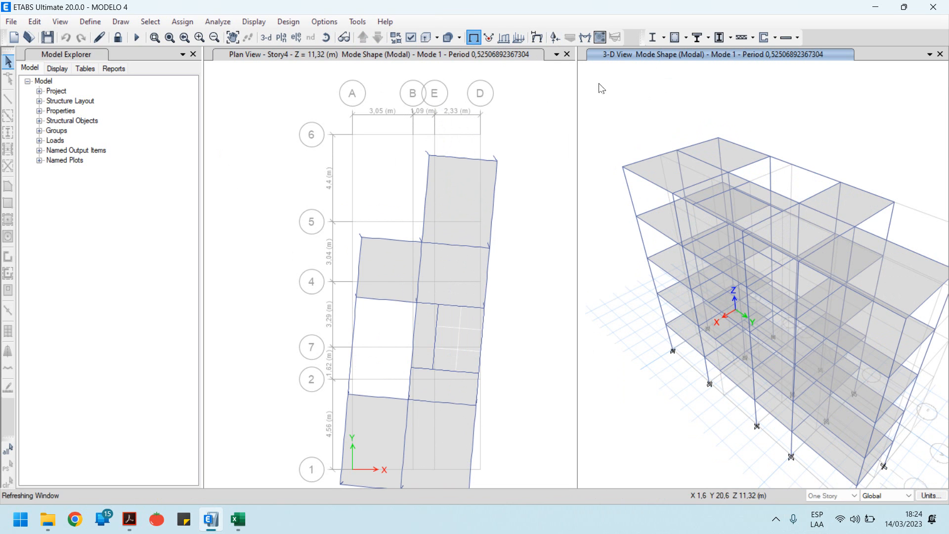
left_click(383, 121)
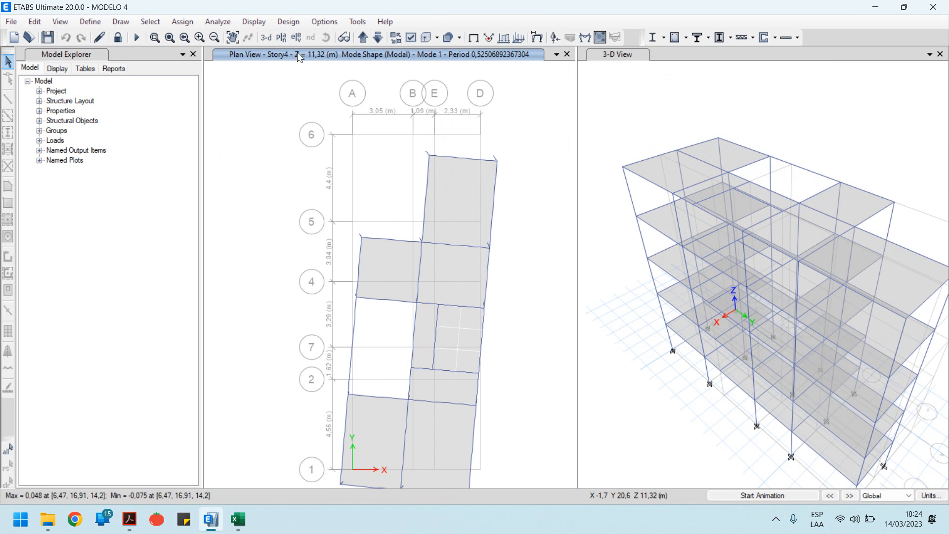
left_click(281, 37)
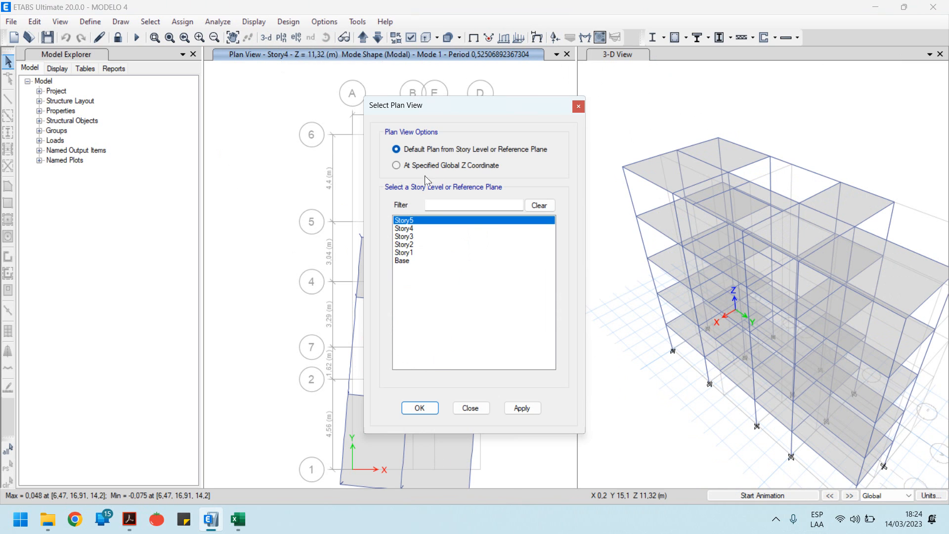
left_click(420, 408)
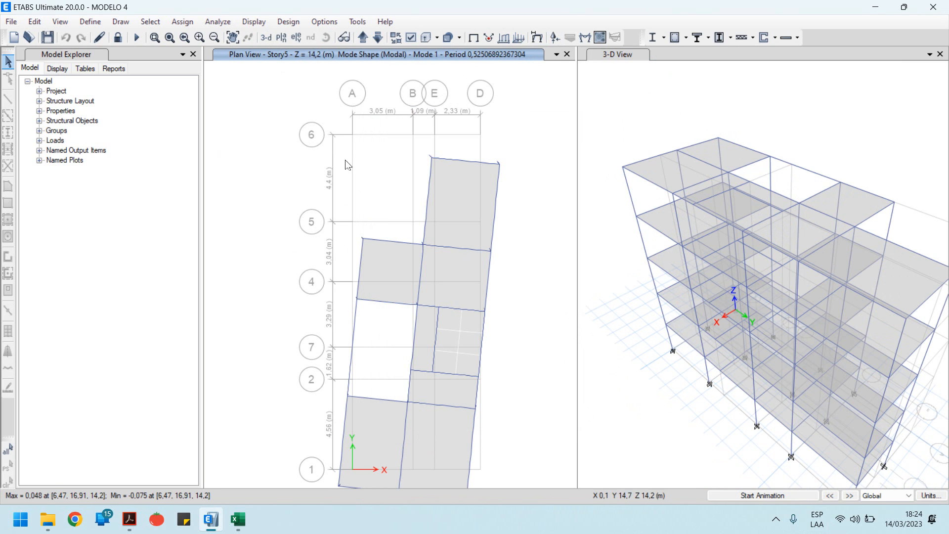
left_click(474, 37)
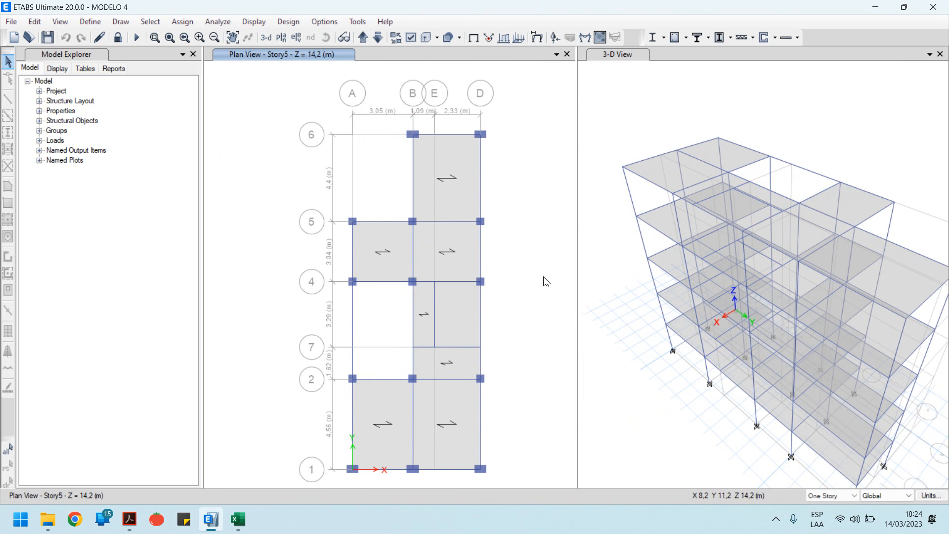
Clear the stray frame selection and select the corner columns and joints at grid intersections A-1 and D-1 in the Story5 plan
left_click(685, 159)
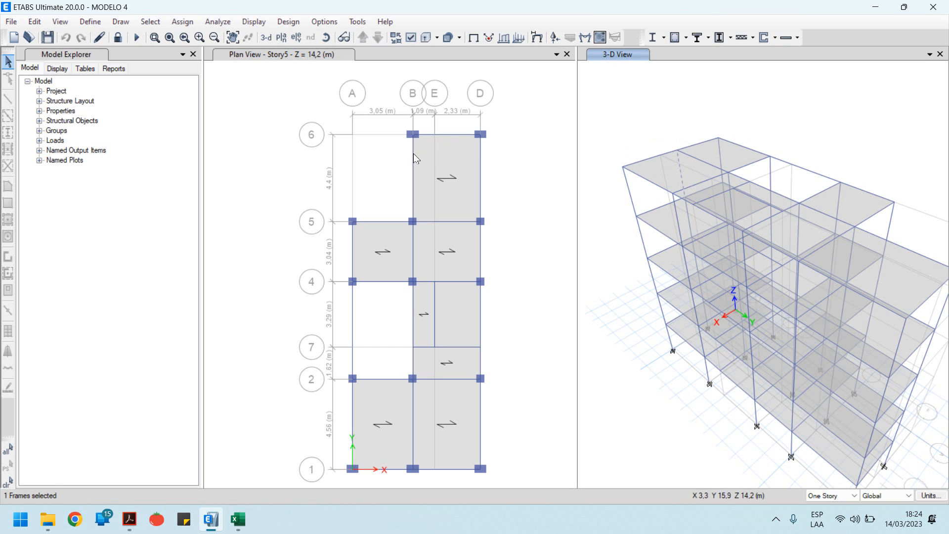
key("Escape")
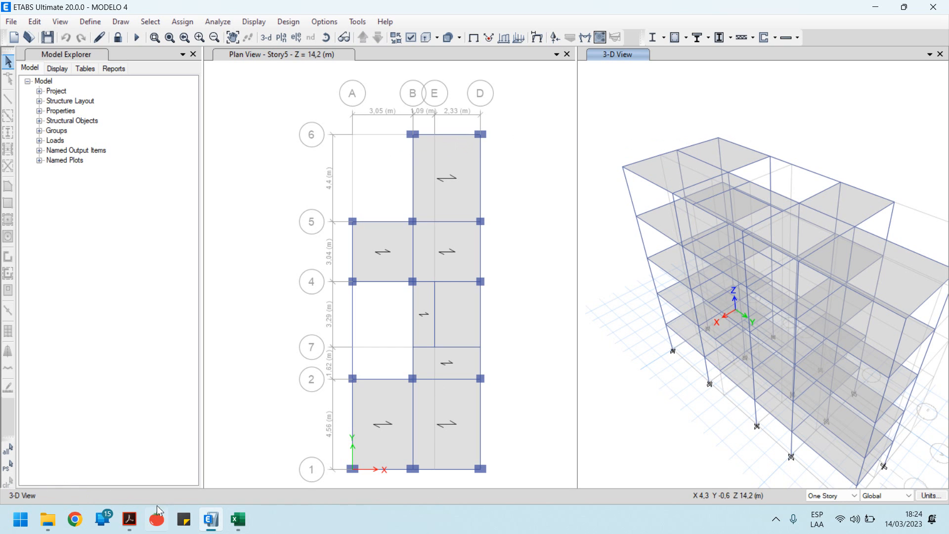
left_click(354, 478)
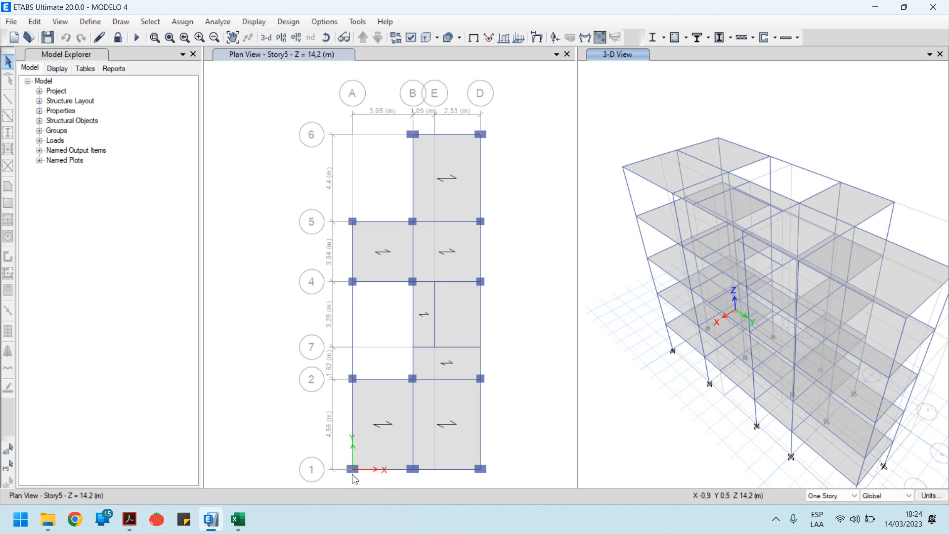
left_click(355, 473)
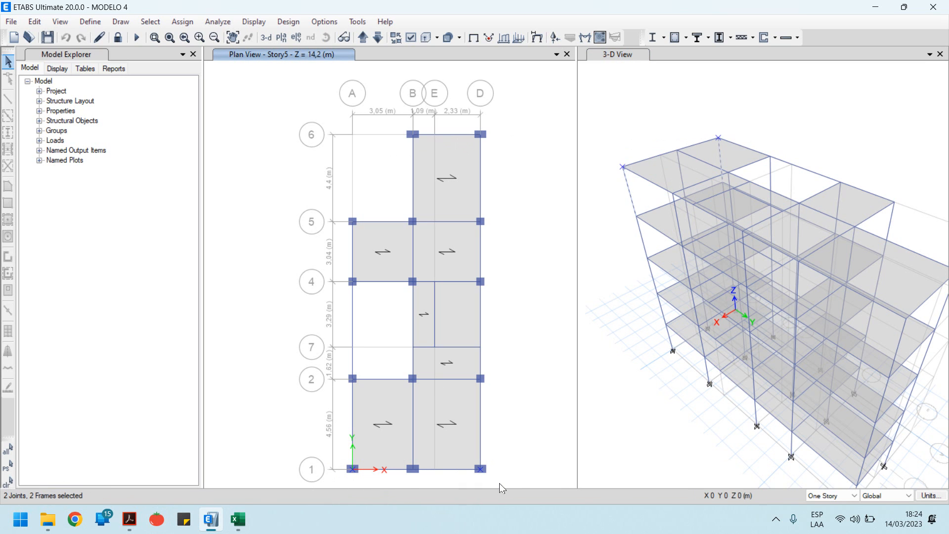
Add the corner column and joint at grid intersection D-6 to the Story5 selection and check the joint's information
left_click(480, 134)
right_click(481, 135)
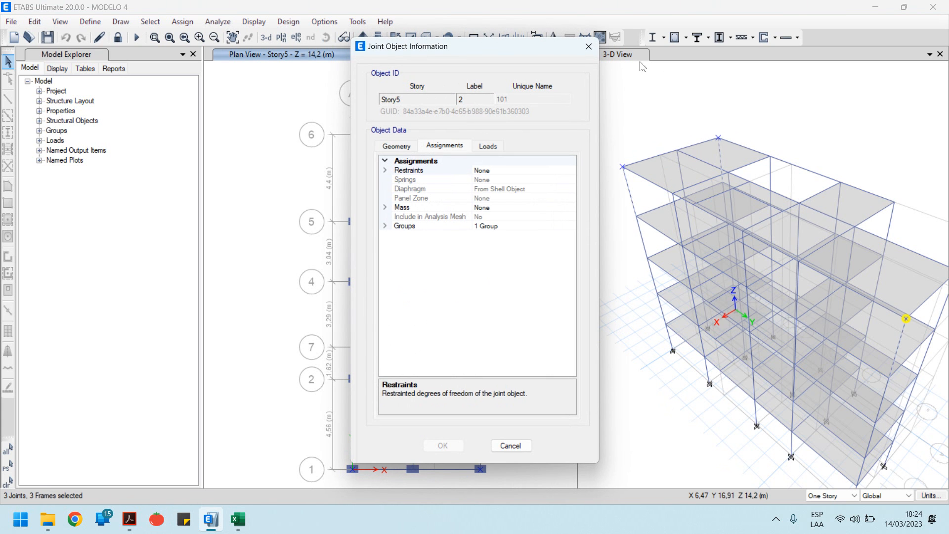
left_click(589, 48)
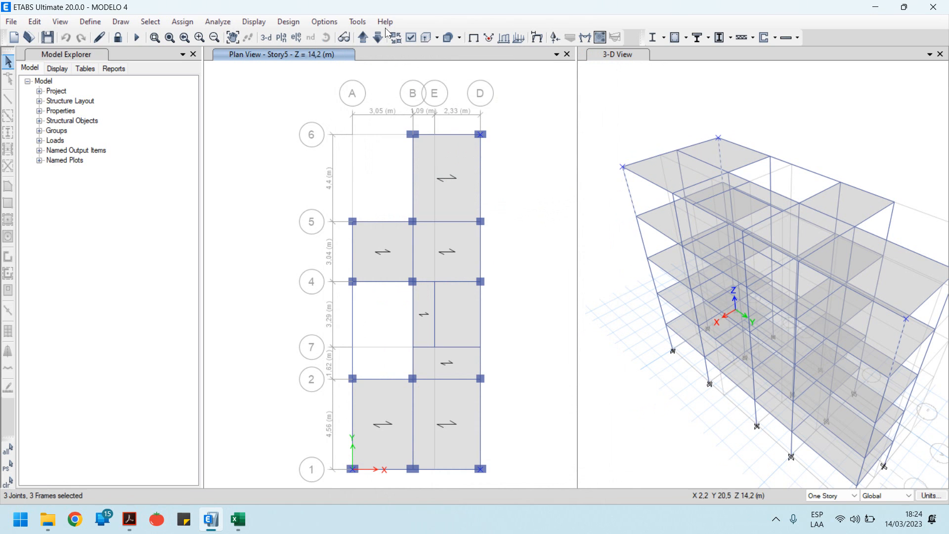
Show the joint labels in the Story5 plan view
left_click(411, 38)
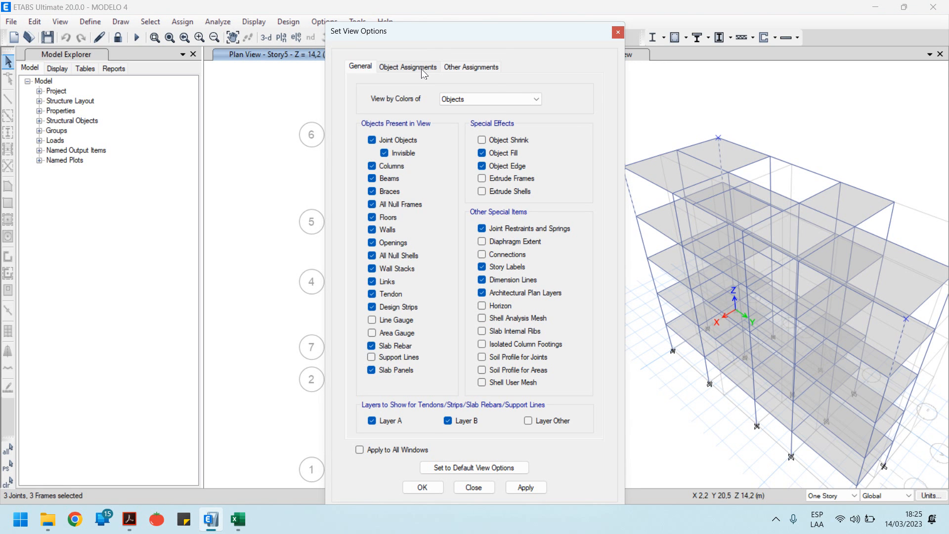
left_click(407, 67)
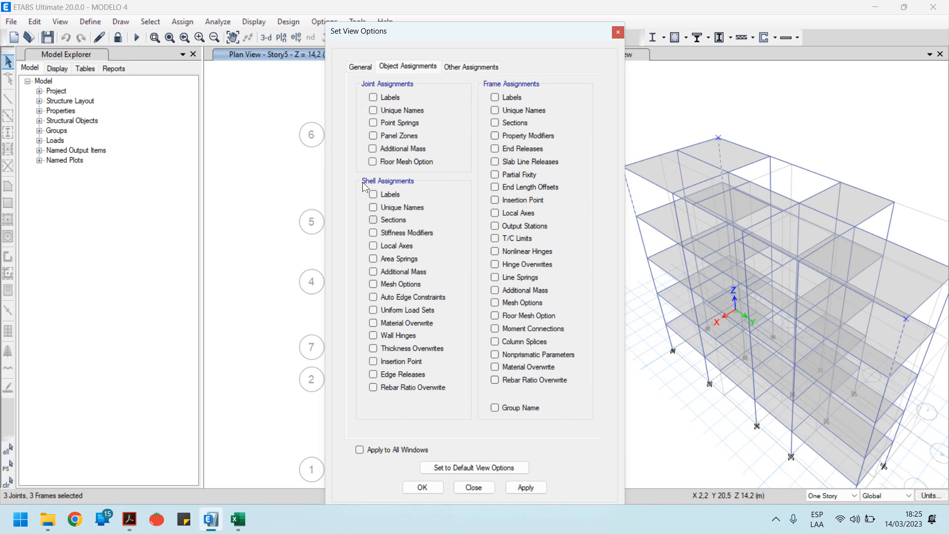
left_click(423, 488)
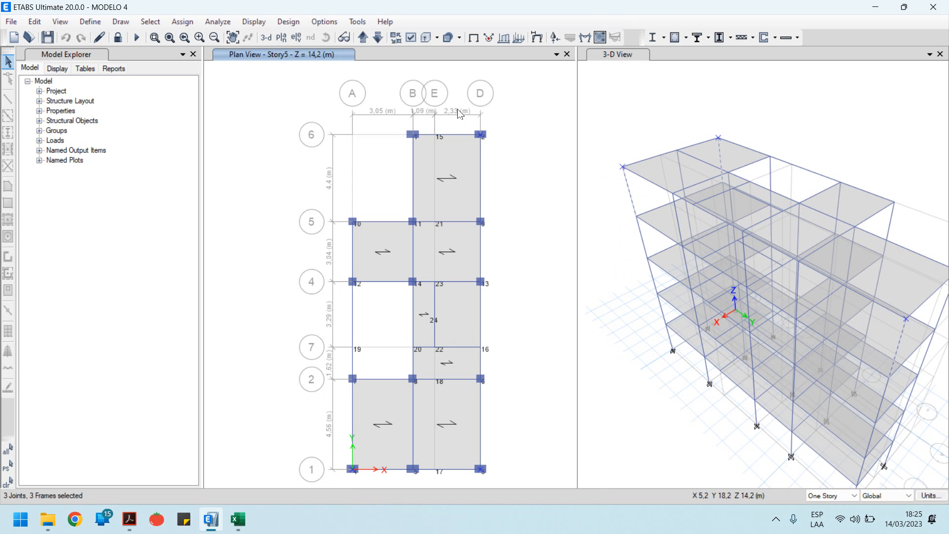
left_click(311, 25)
left_click(346, 34)
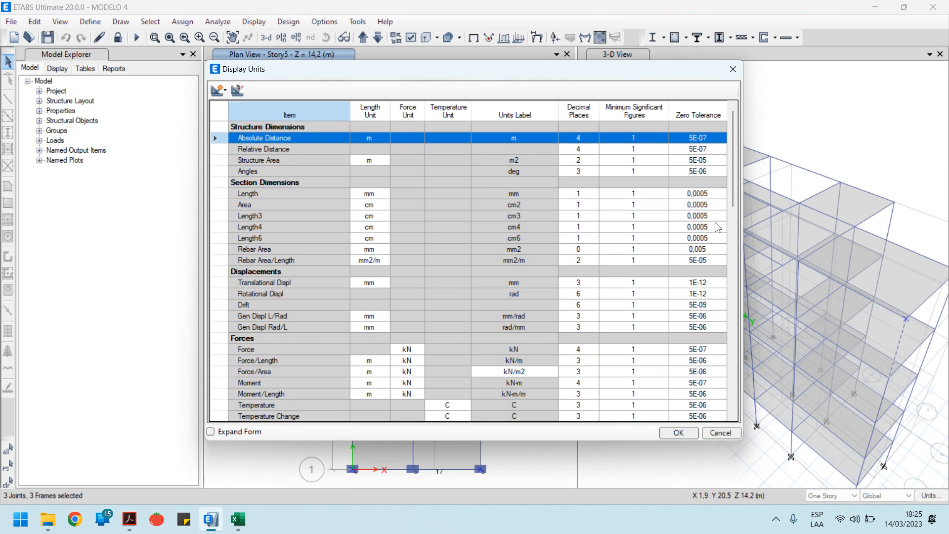
left_click(734, 69)
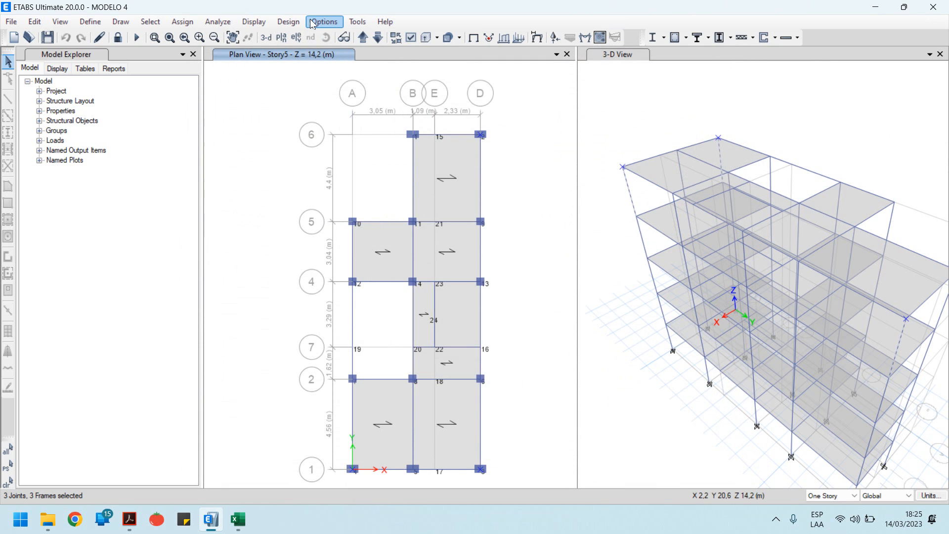
Enlarge the graphic text by setting the minimum font size to 10 points and raising the maximum font size
left_click(322, 22)
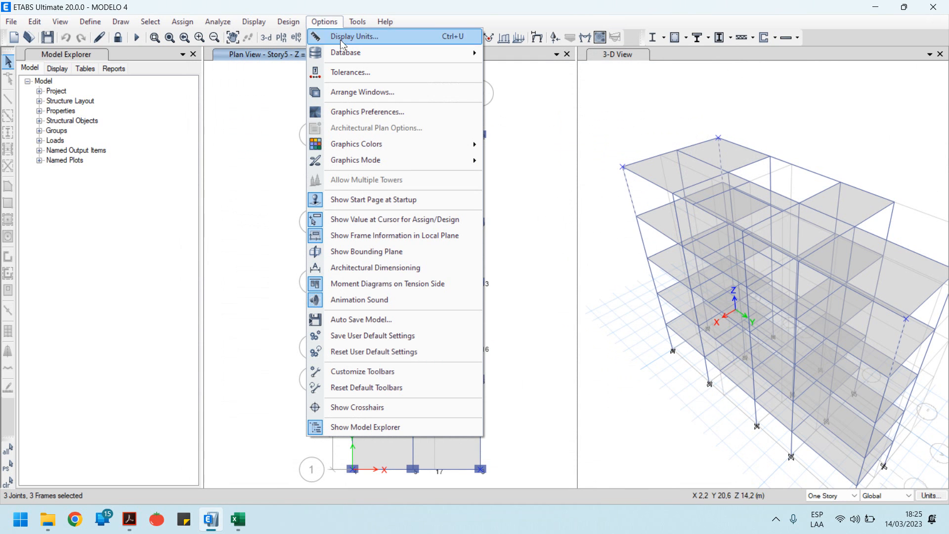
left_click(371, 111)
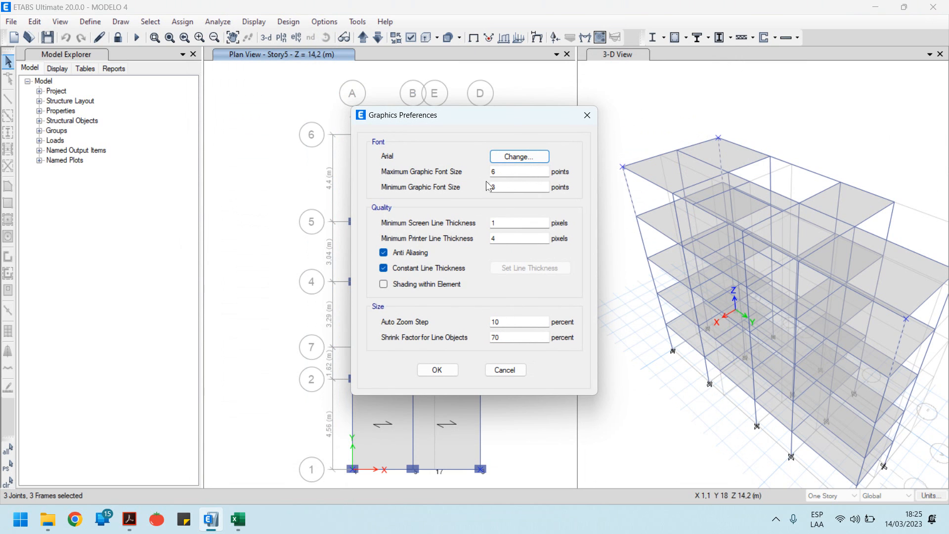
double_click(510, 187)
key("shift+Tab")
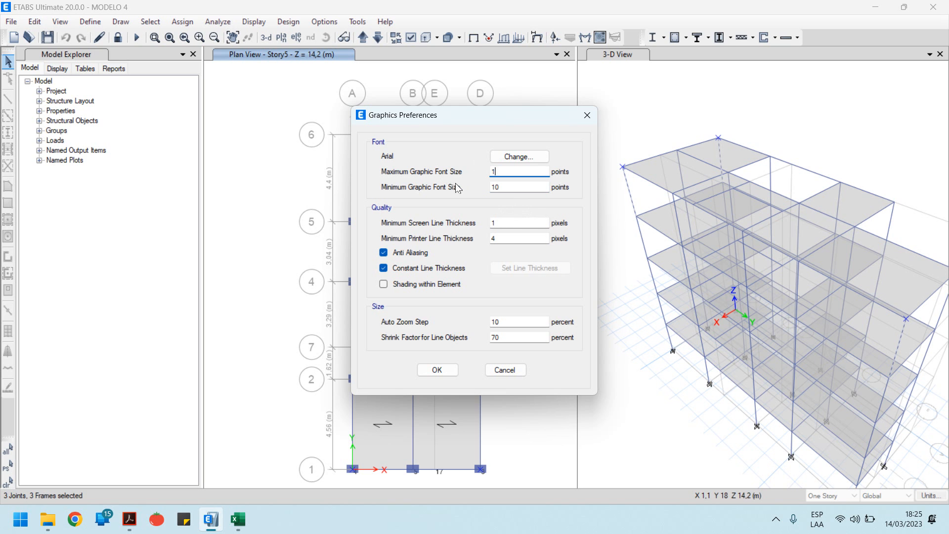
left_click(434, 373)
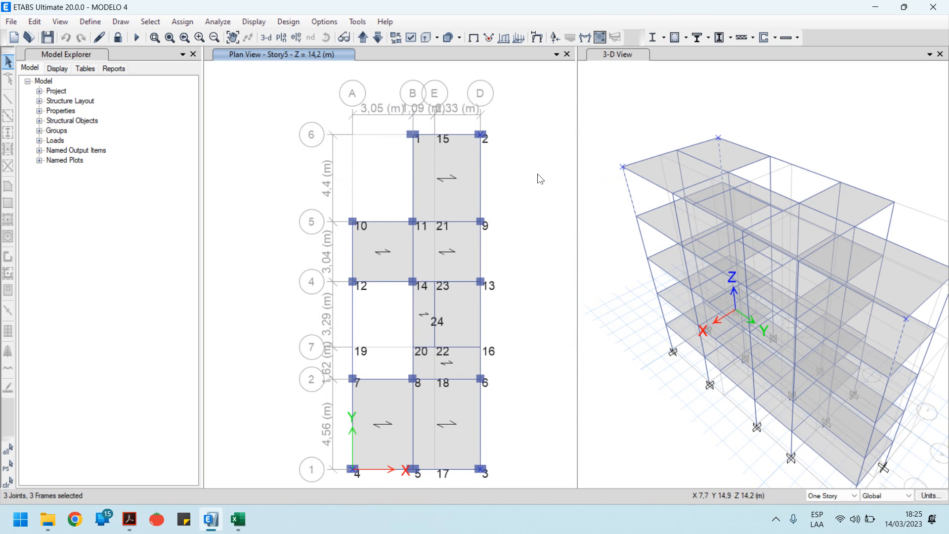
Choose the Joint Drifts table from the joint displacement analysis results for display
left_click(264, 22)
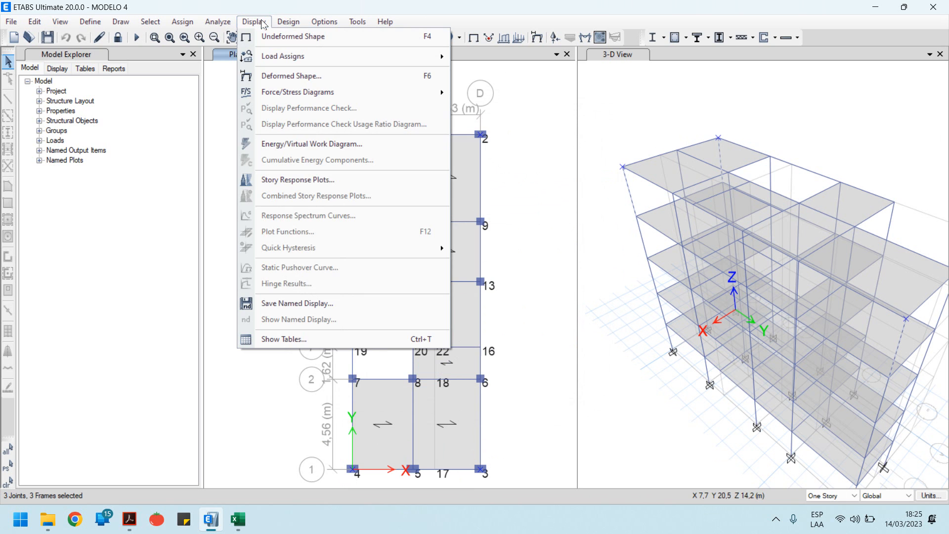
left_click(324, 339)
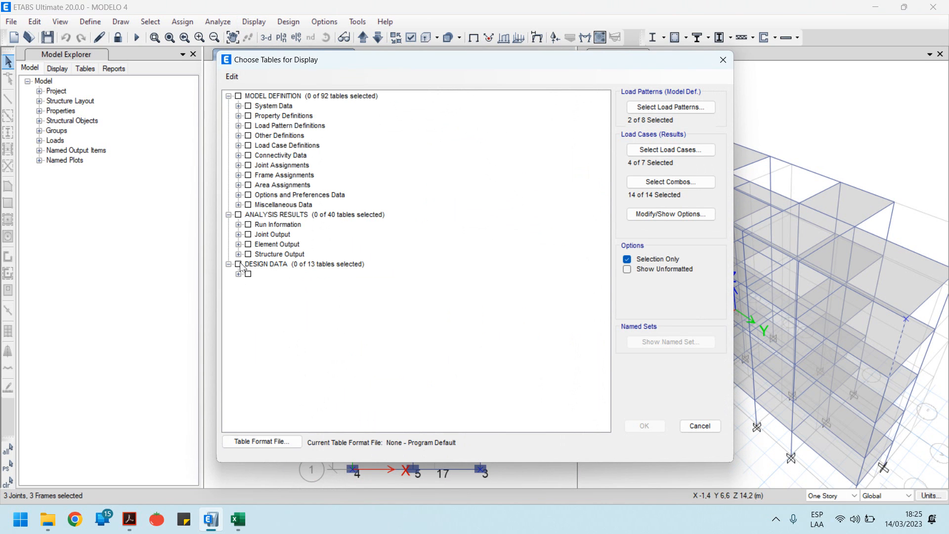
left_click(239, 235)
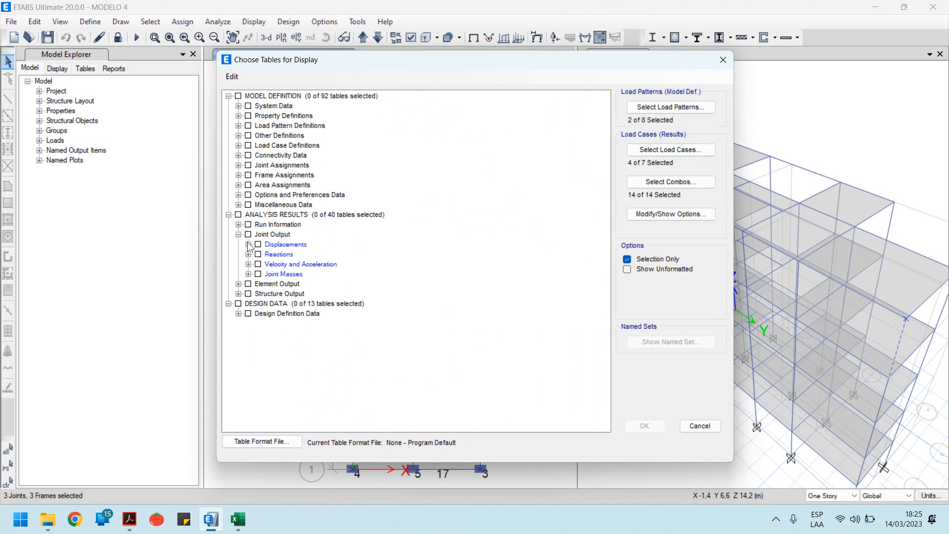
left_click(248, 245)
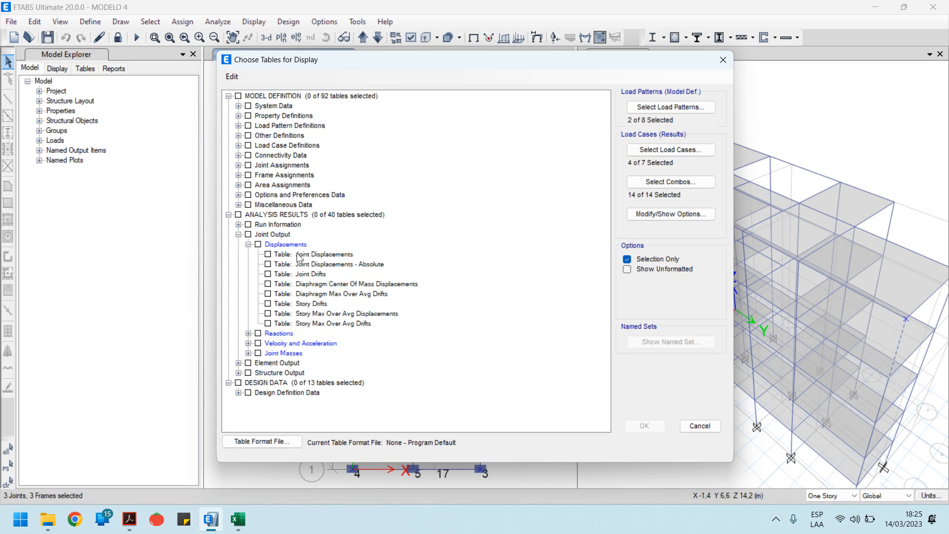
left_click(267, 274)
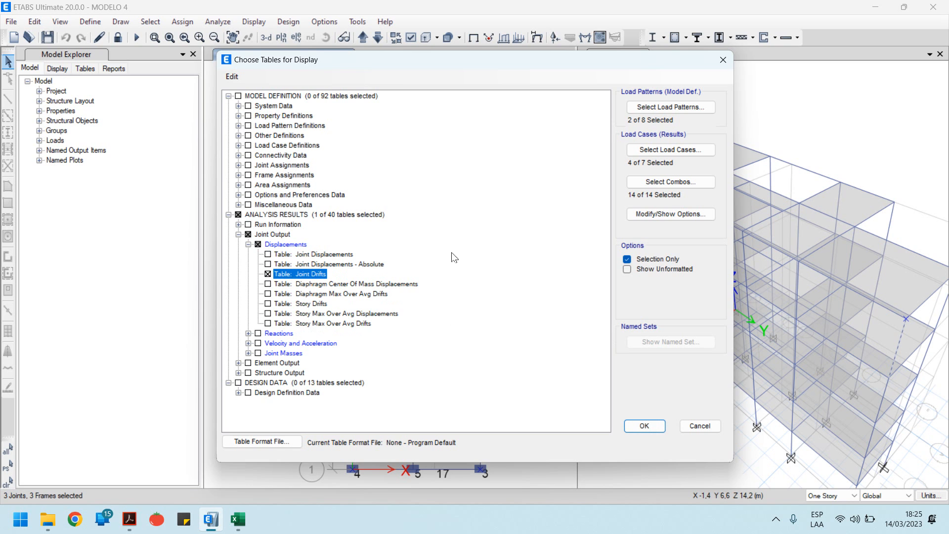
Deselect all load patterns and all load combinations for the table output
left_click(658, 106)
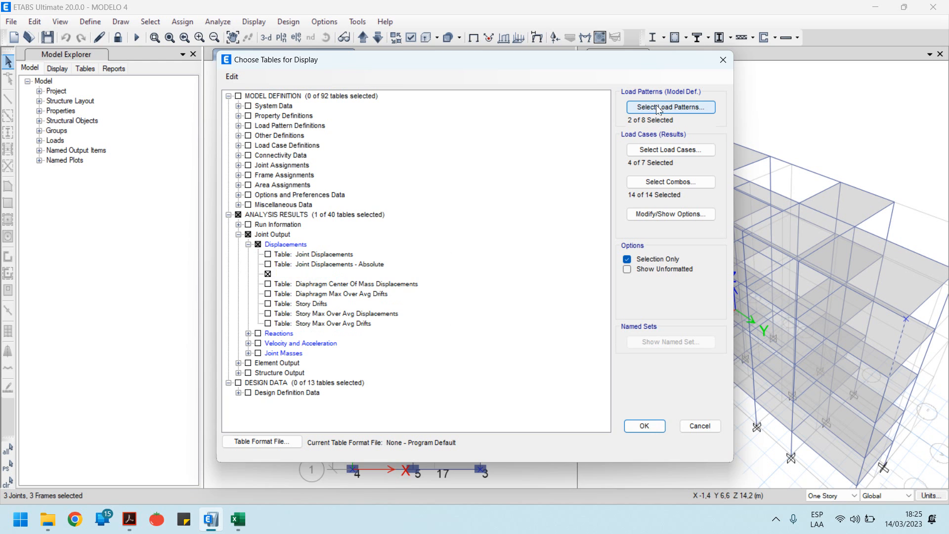
left_click(544, 311)
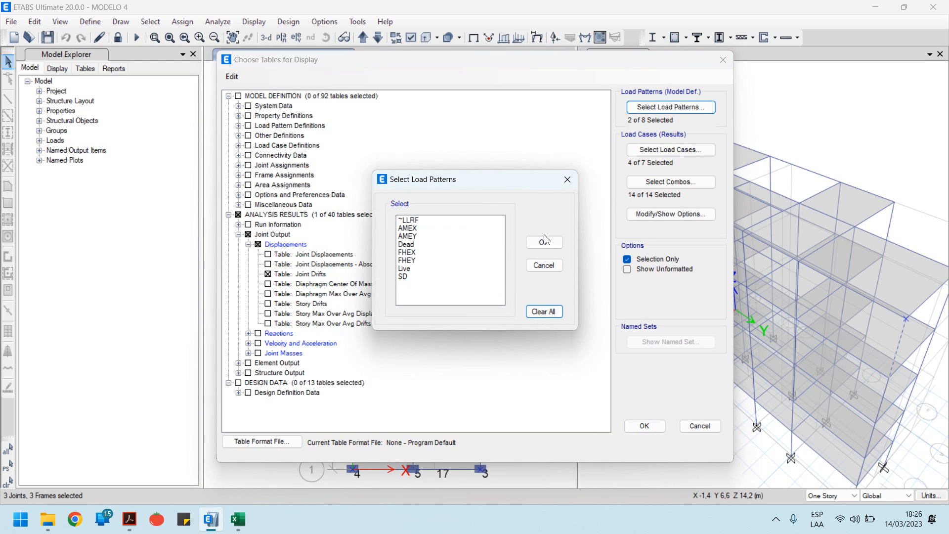
left_click(554, 246)
left_click(708, 183)
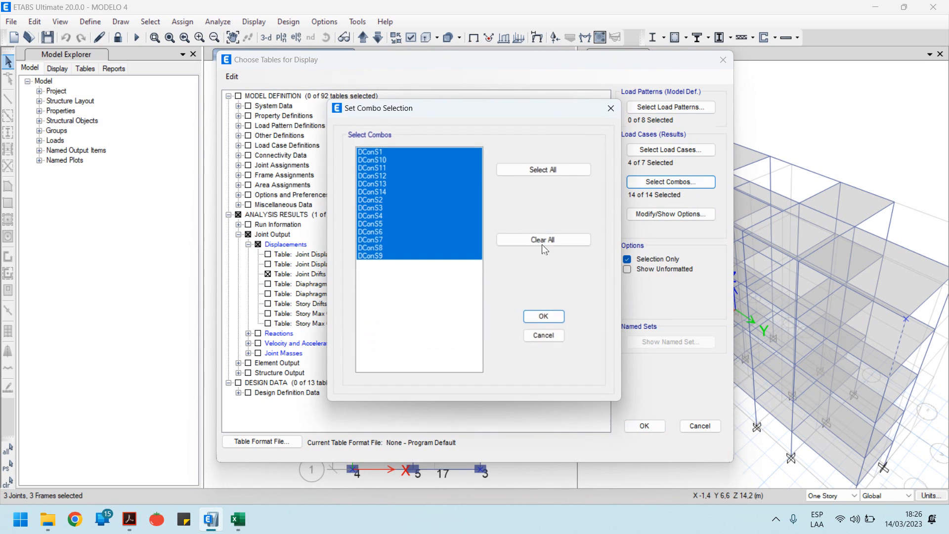
left_click(517, 240)
left_click(545, 317)
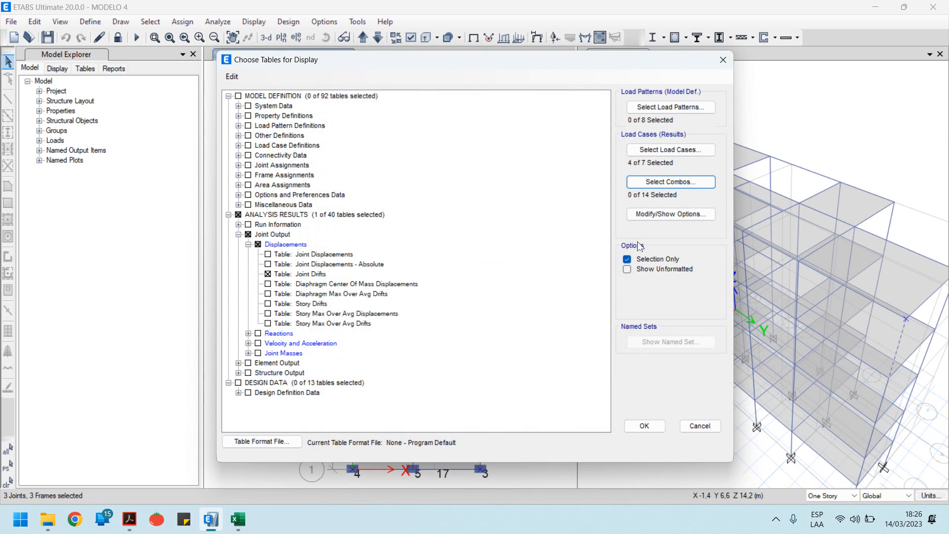
Limit the load cases to AMEX and AMEY and display the Joint Drifts table for the selected joints
left_click(671, 149)
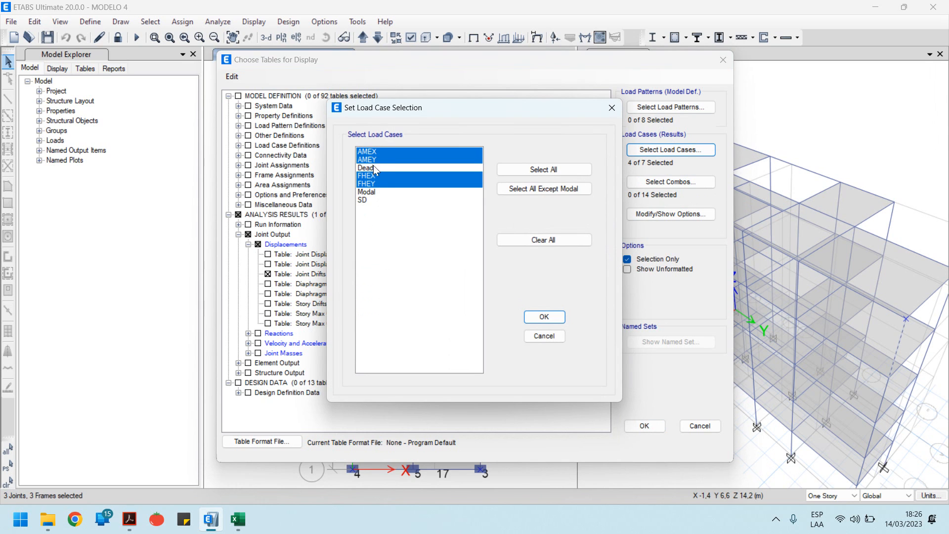
left_click_drag(370, 152, 370, 160)
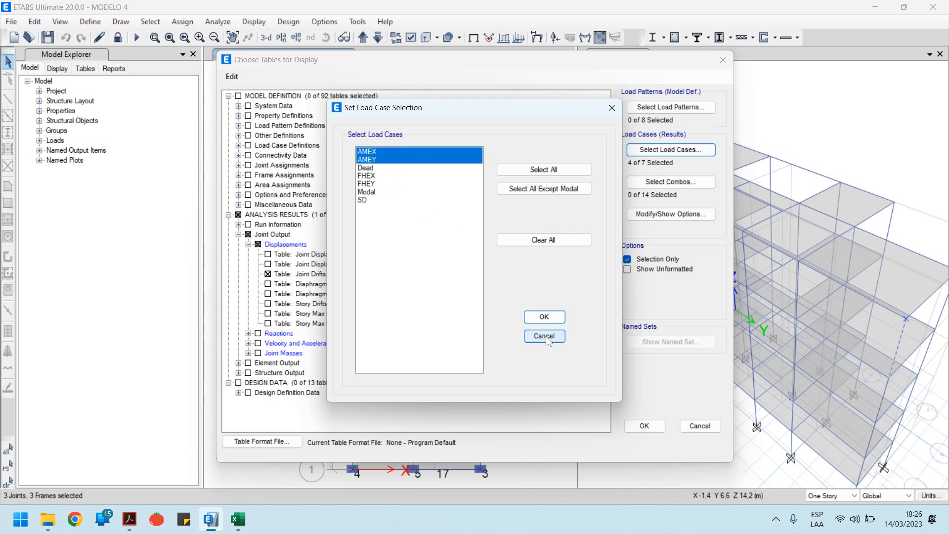
left_click(546, 317)
left_click(645, 426)
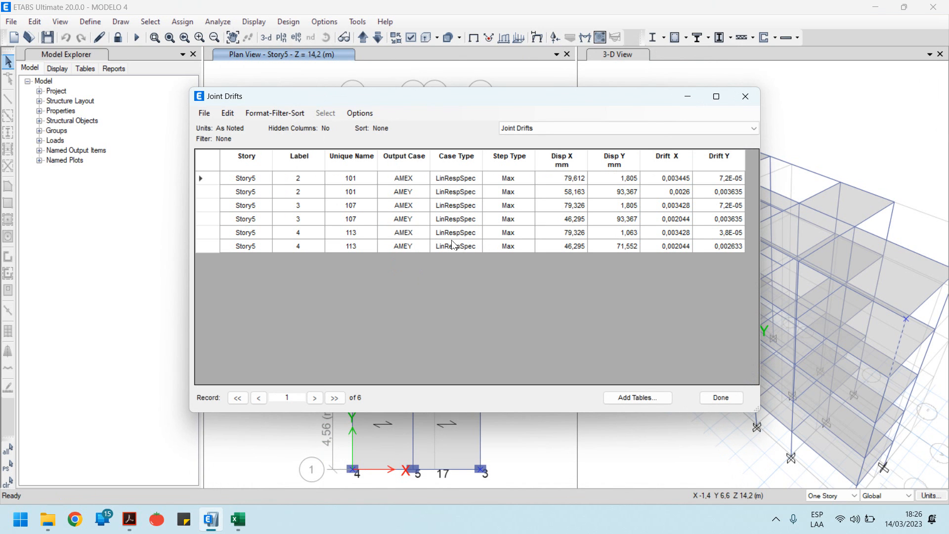
Export the Joint Drifts table to Excel, close the table, and switch to the exported workbook
left_click(205, 114)
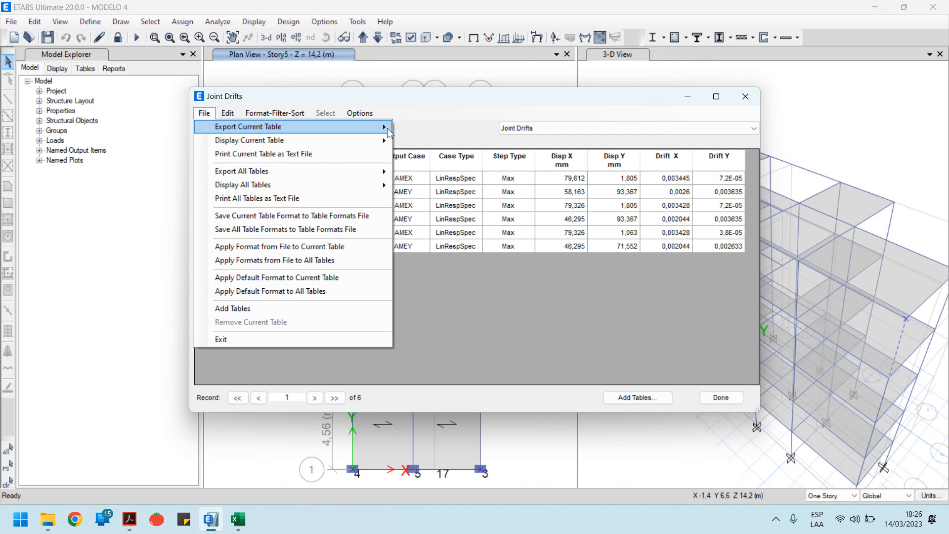
mouse_move(383, 131)
left_click(425, 128)
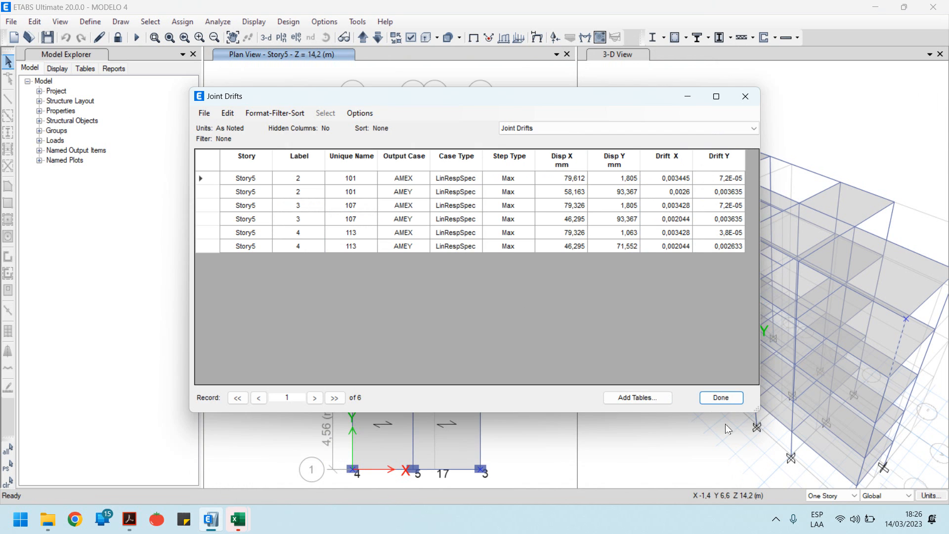
left_click(727, 401)
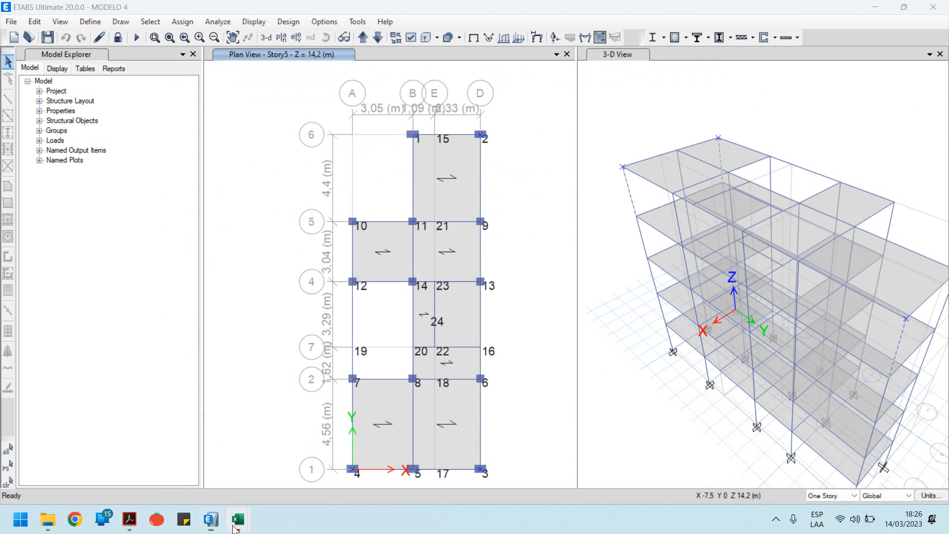
mouse_move(238, 519)
left_click(306, 435)
left_click(443, 59)
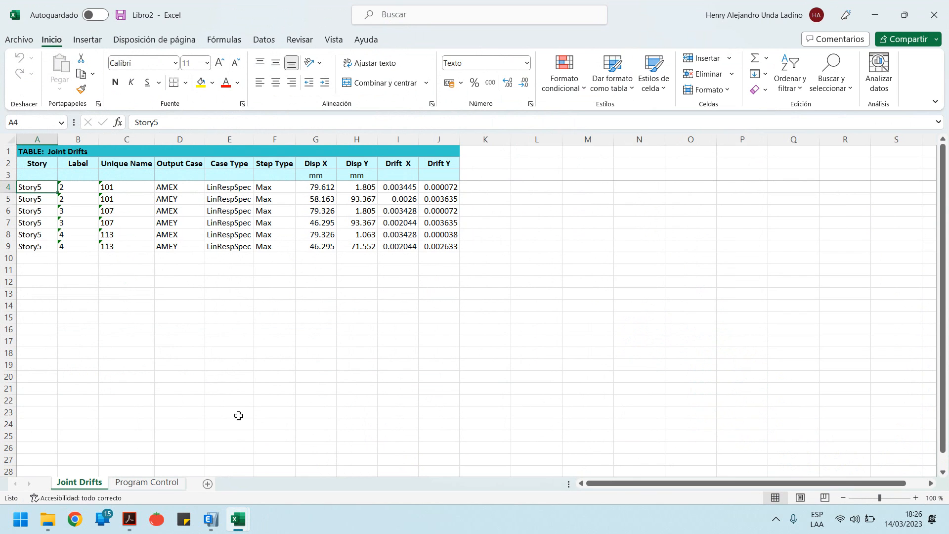
Examine the joint labels, the X and Y drifts, and the output cases in the exported Joint Drifts table
left_click(69, 189)
left_click_drag(77, 205, 78, 247)
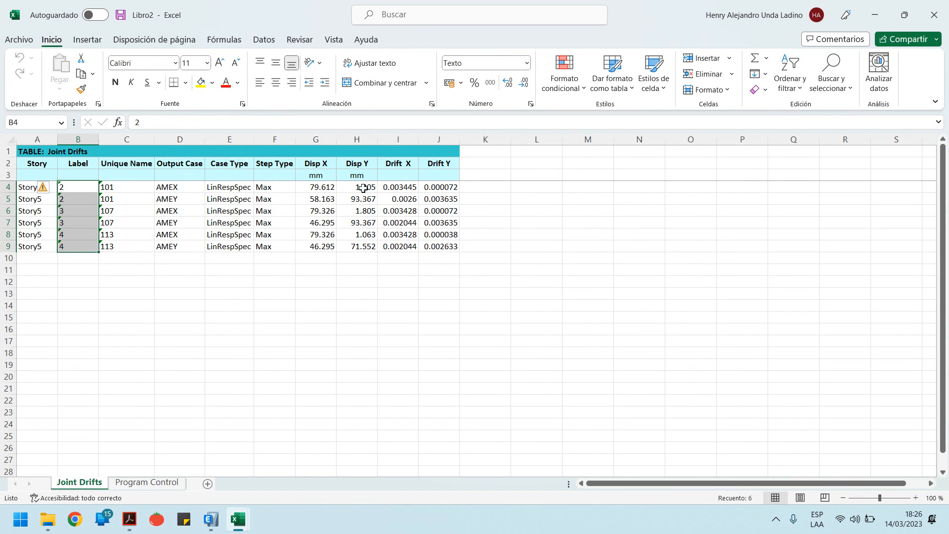
left_click_drag(403, 188, 443, 247)
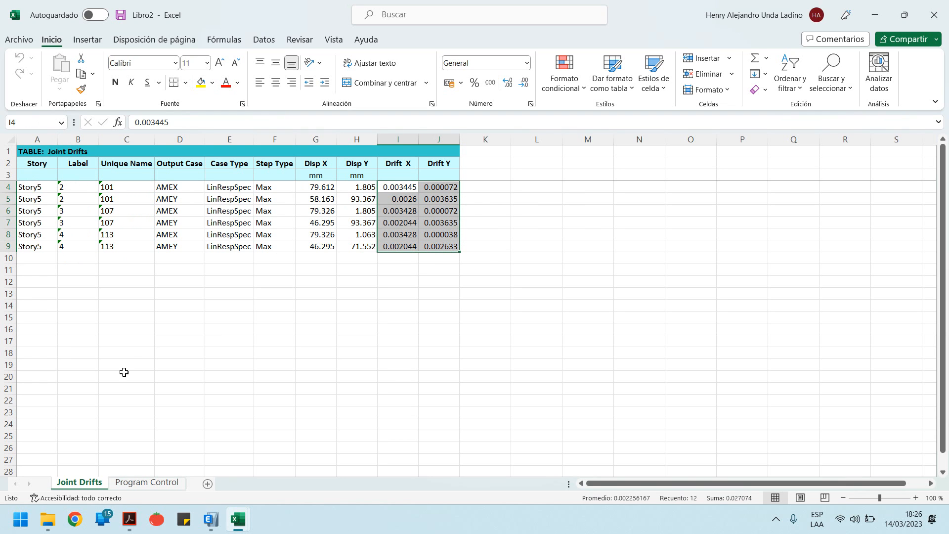
left_click(181, 187)
left_click_drag(181, 189, 179, 236)
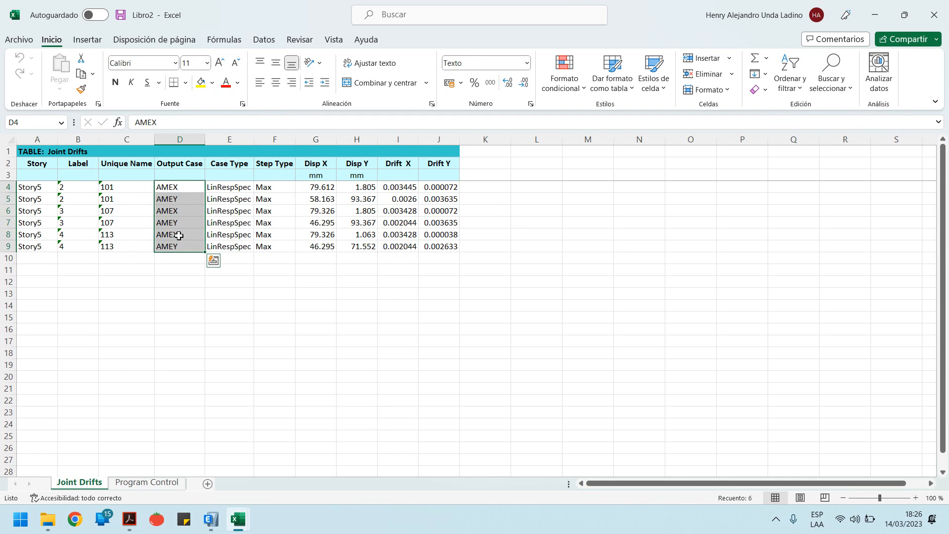
left_click(186, 188)
left_click(183, 203)
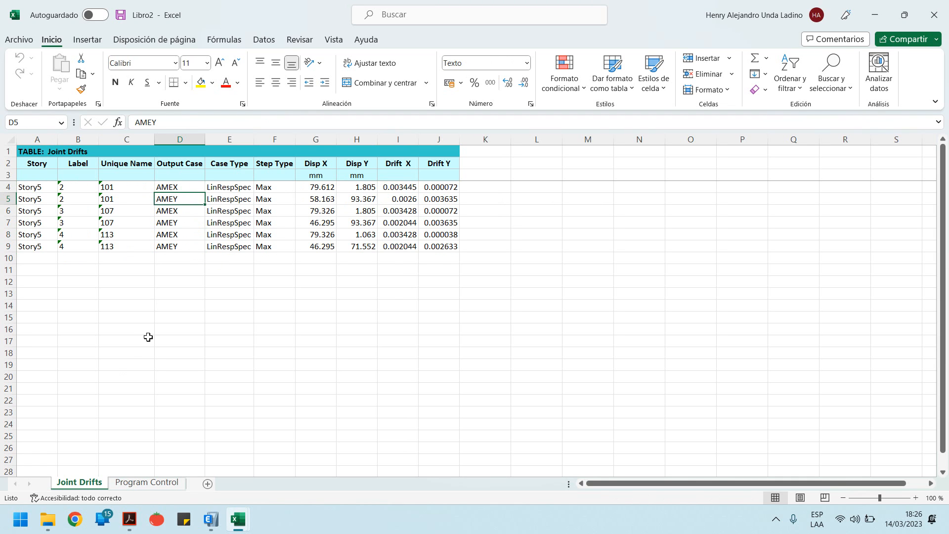
left_click(187, 272)
Label cell A12 below the Joint Drifts table as "IRREGULARIDAD X"
left_click(36, 283)
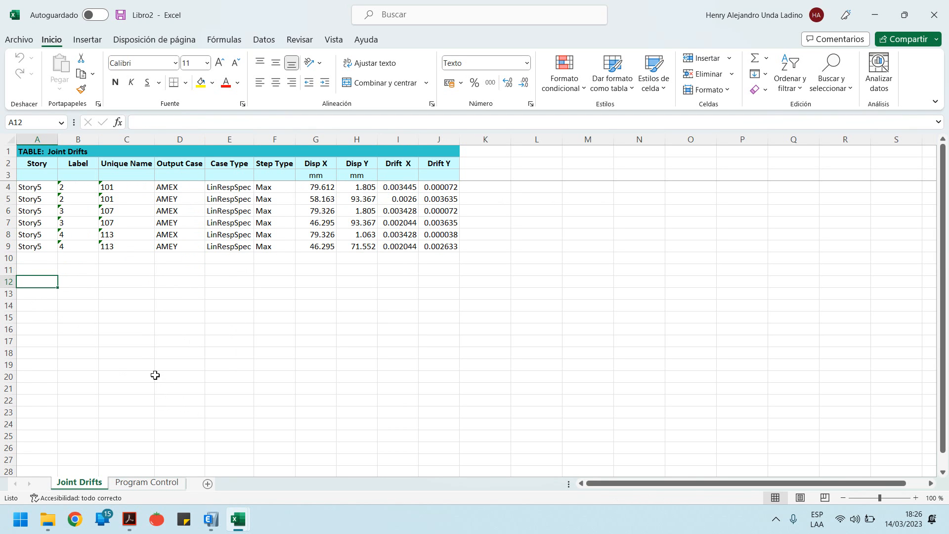
type("IRRE")
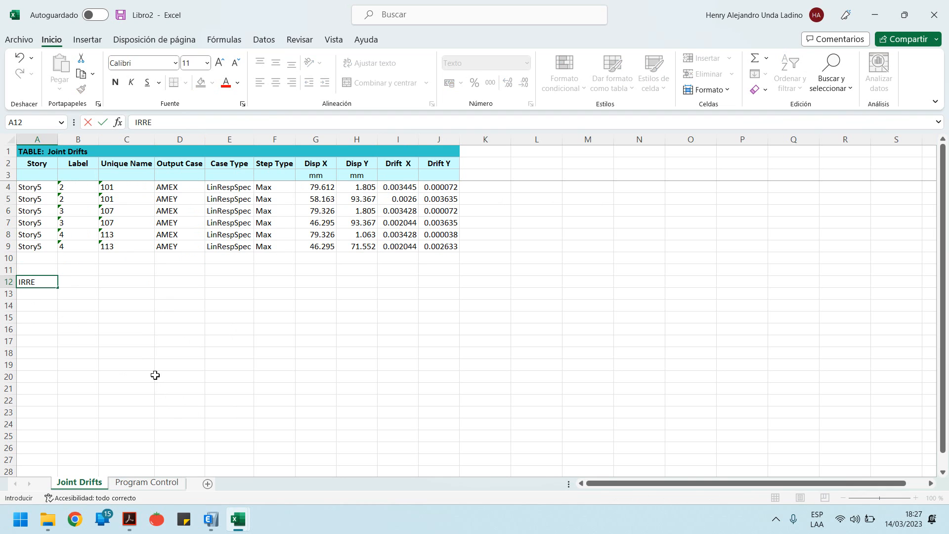
type("GULARIDA")
key("Return")
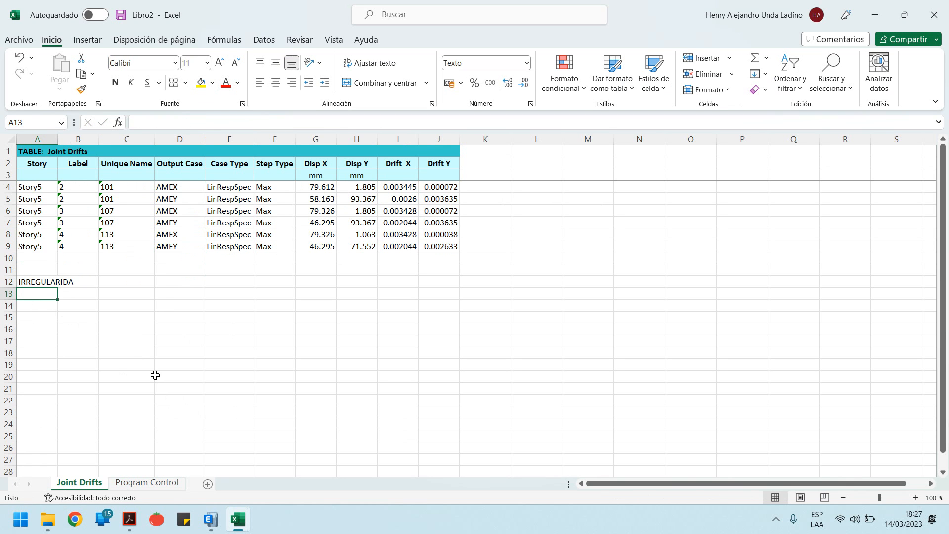
left_click(42, 282)
left_click(237, 123)
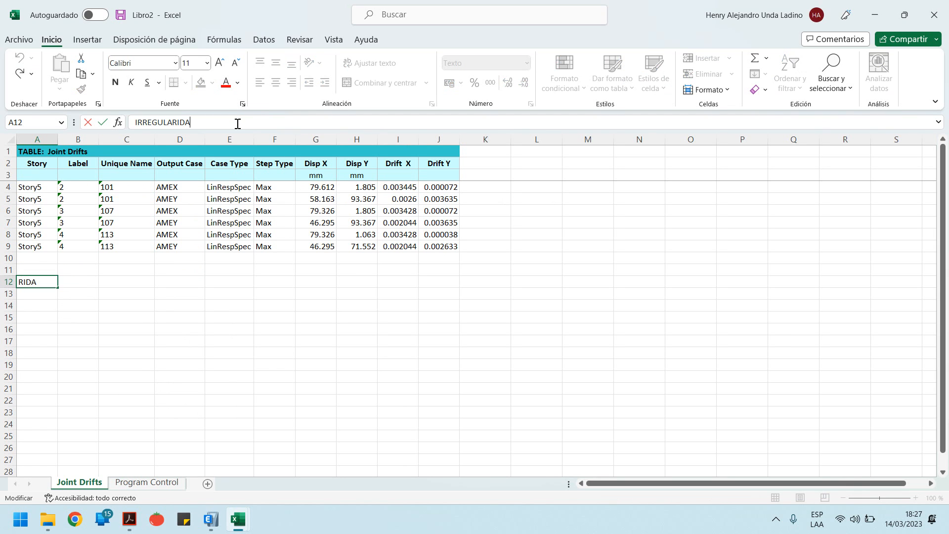
type("D")
key("Return")
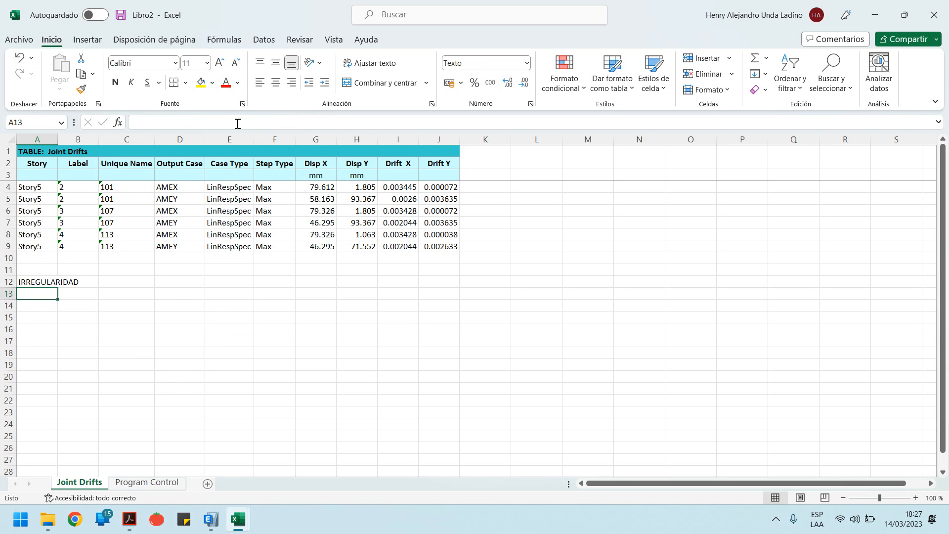
key("Up")
left_click(210, 124)
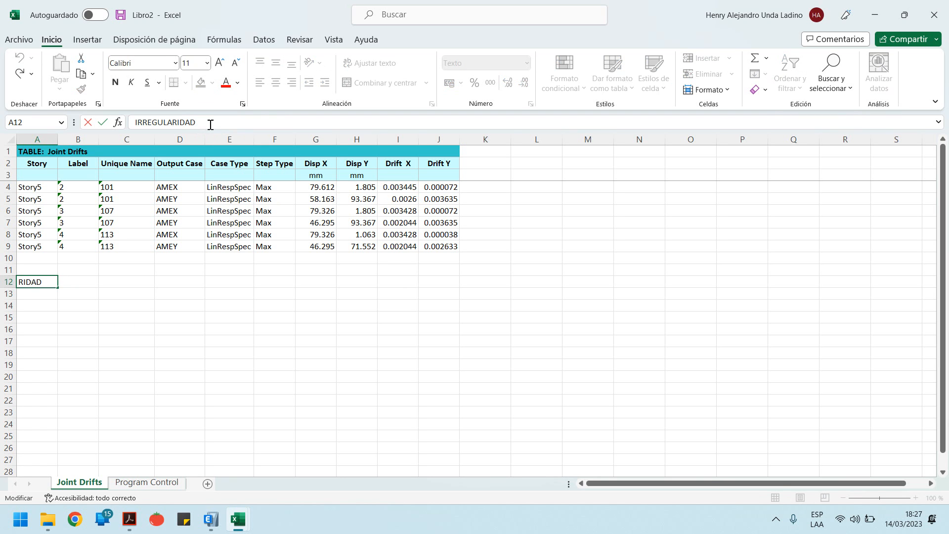
type("X")
key("Return")
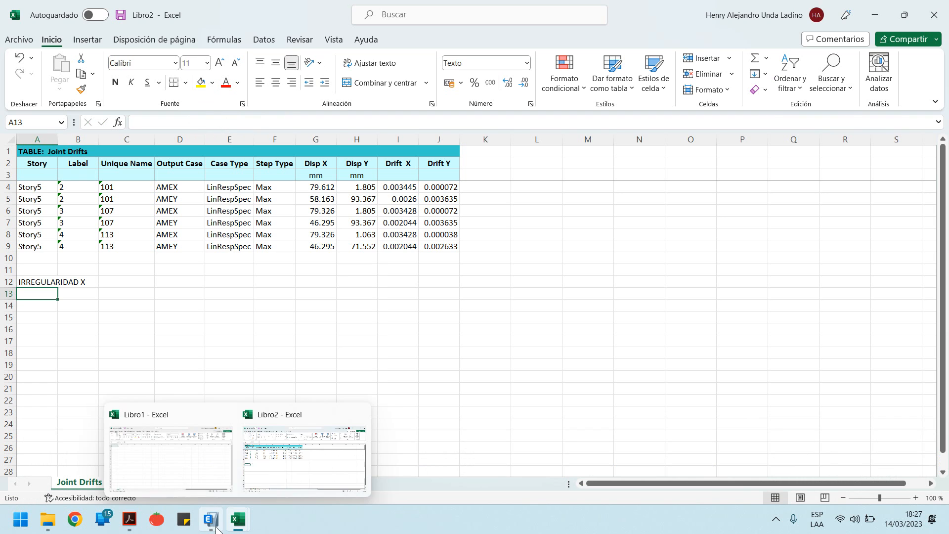
Check the Story5 joint labels in the ETABS plan view, return to Excel, and enter =A4 in cell A13
left_click(210, 458)
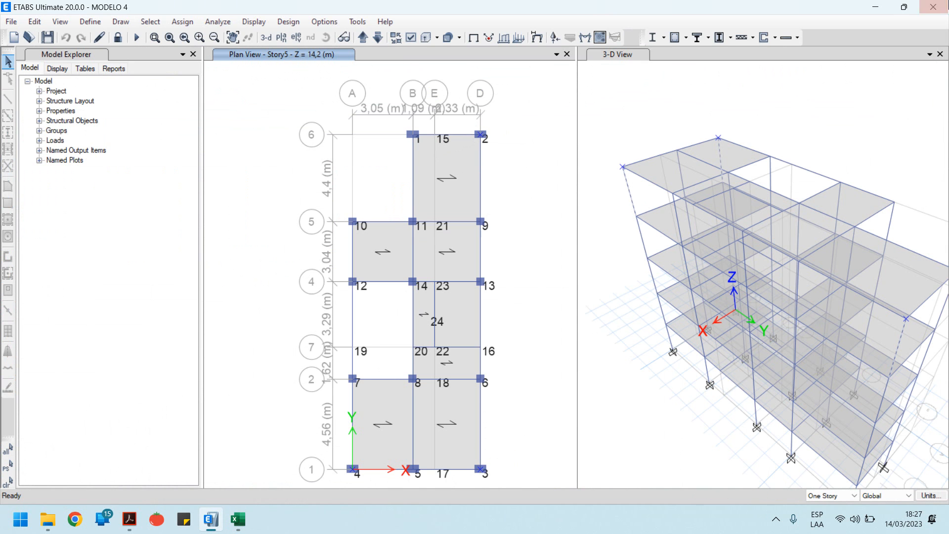
left_click(875, 8)
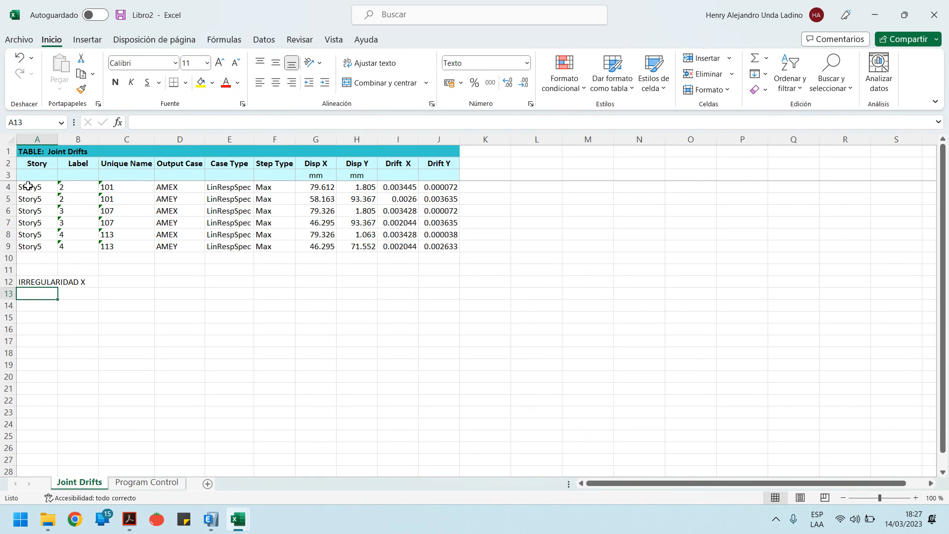
type("=")
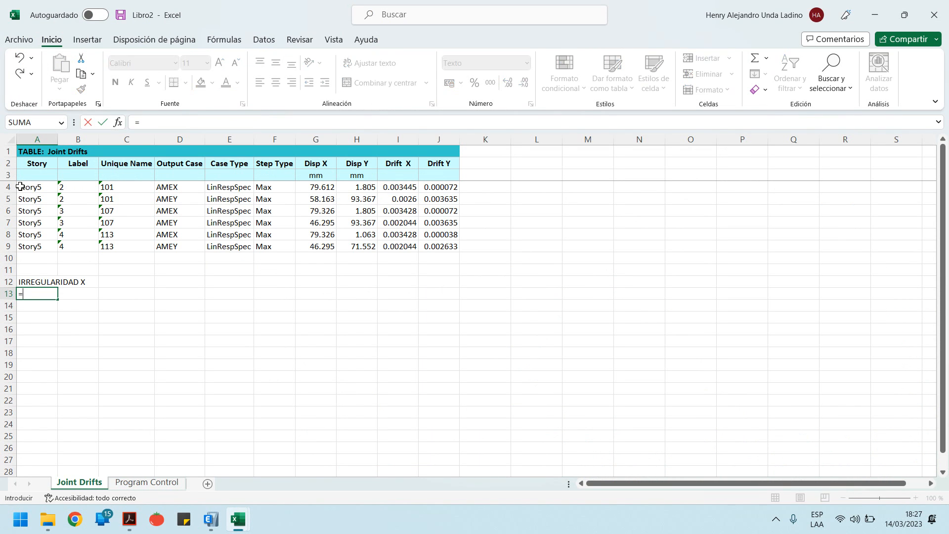
left_click(49, 187)
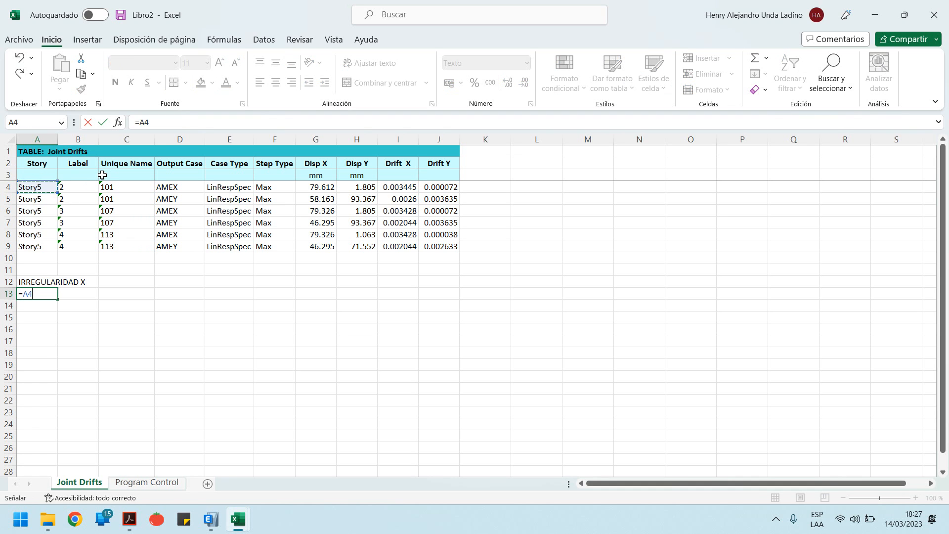
key("Return")
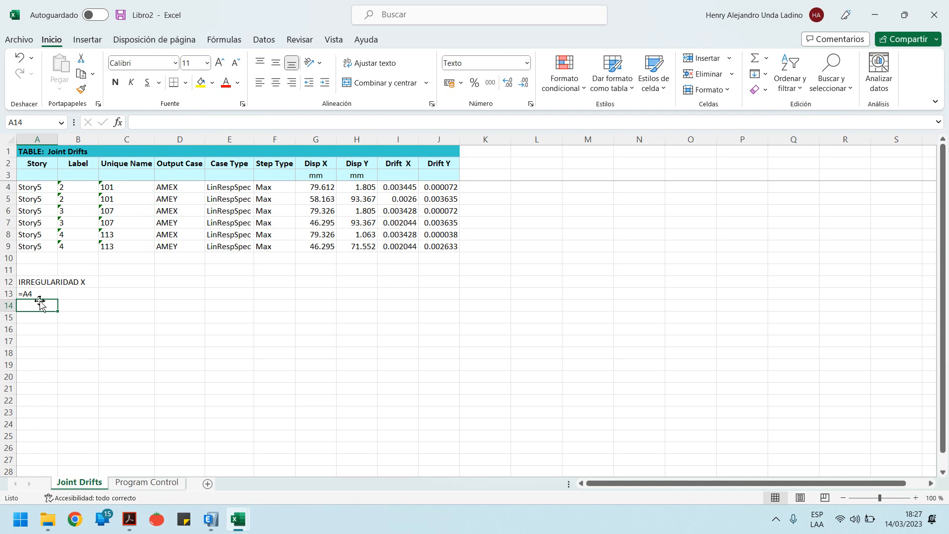
Set the number format of the drift data in A4:J9 and of the range A13:J20 to General
left_click_drag(38, 187, 467, 260)
left_click(526, 63)
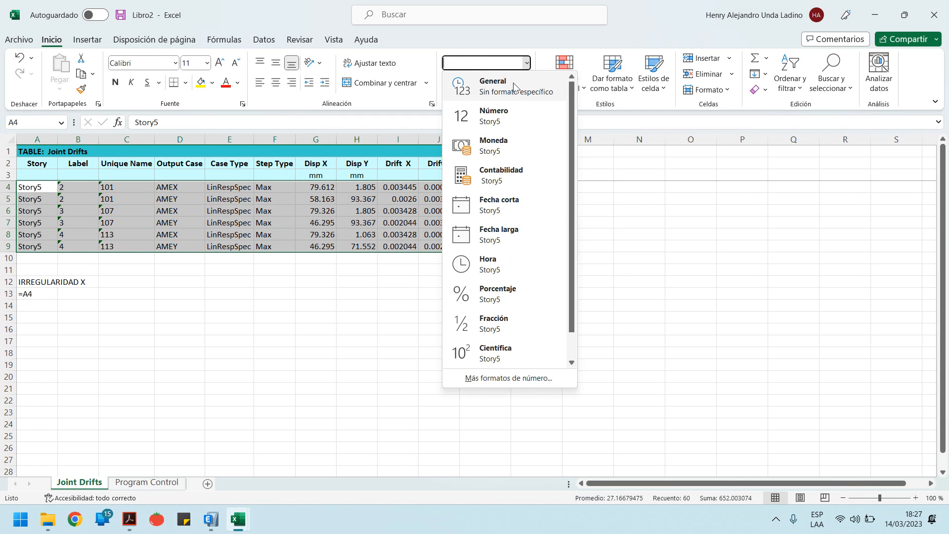
left_click(494, 84)
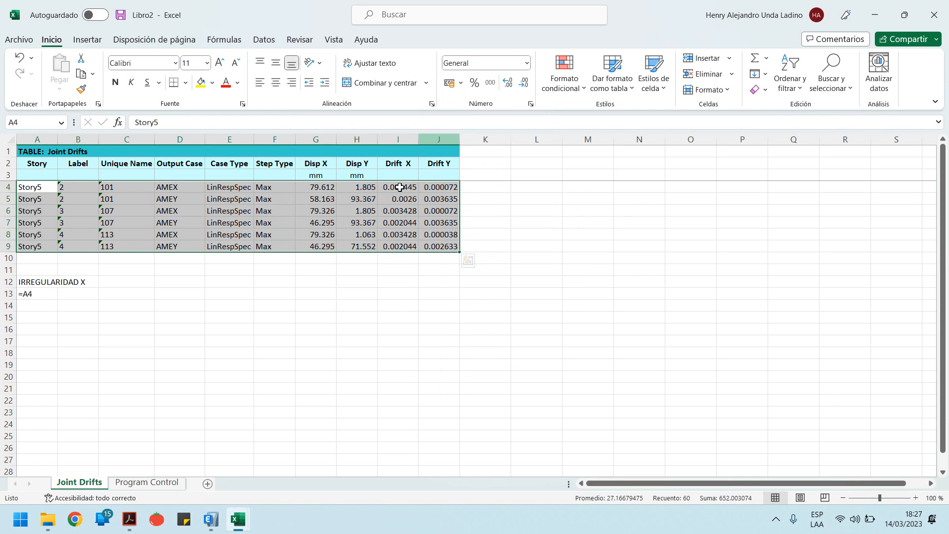
left_click(35, 295)
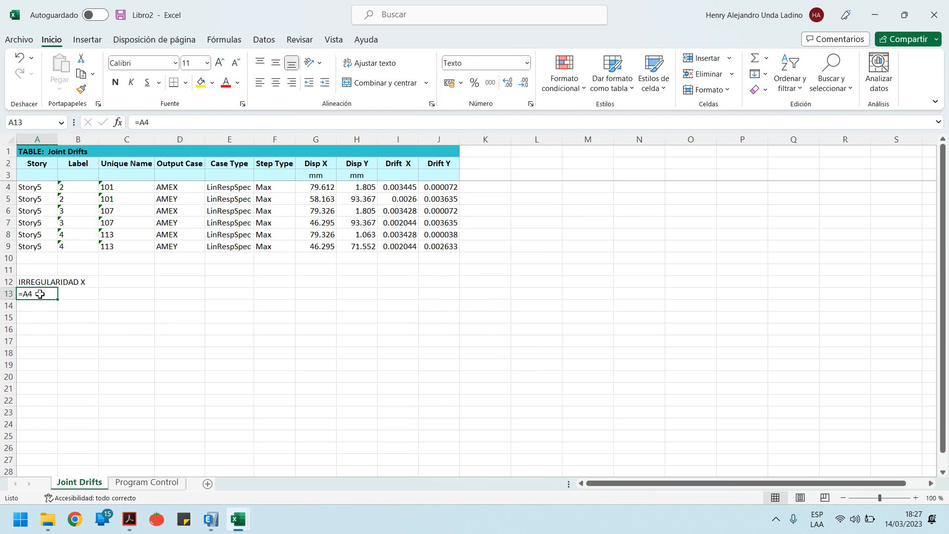
left_click_drag(38, 296, 433, 379)
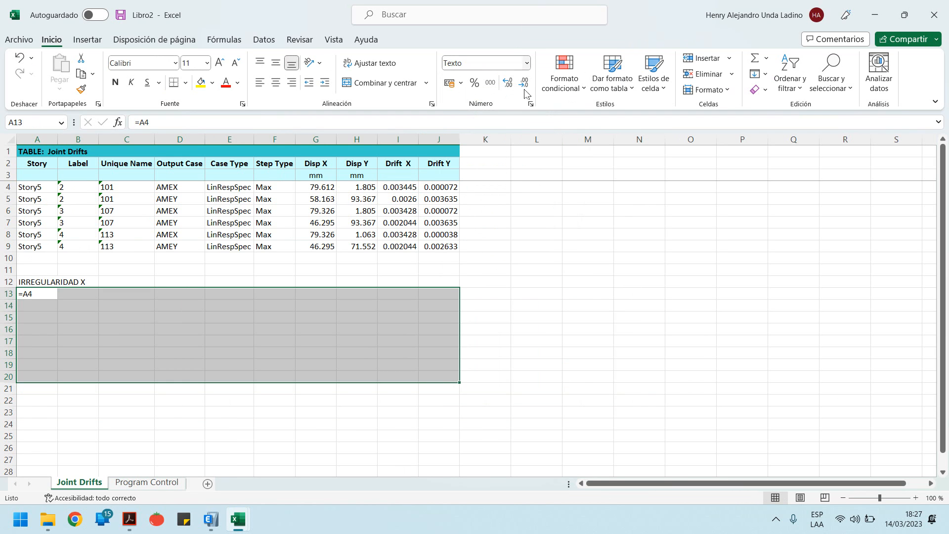
left_click(527, 63)
left_click(494, 84)
Re-enter the formula =A4 in cell A13 and fill it across to J13, bringing in joint 2's AMEX row
left_click(44, 297)
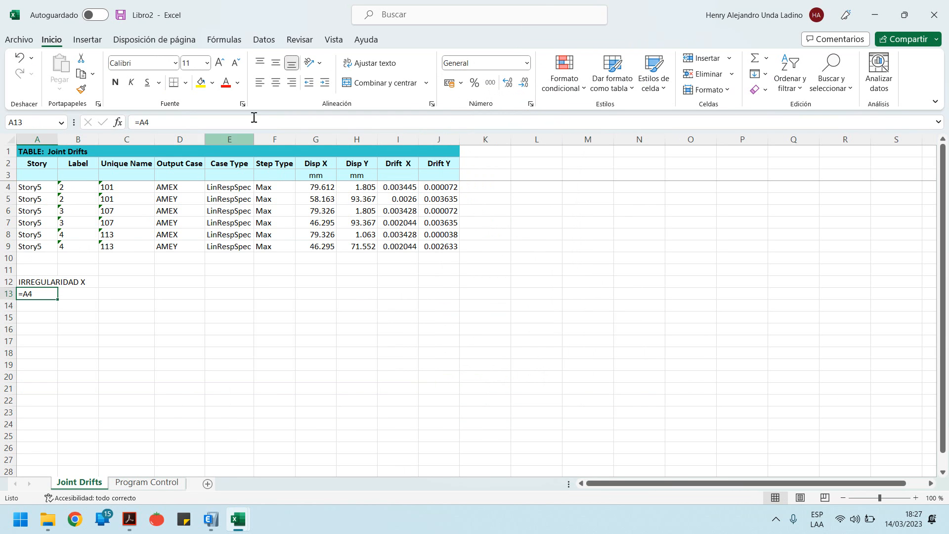
left_click(240, 126)
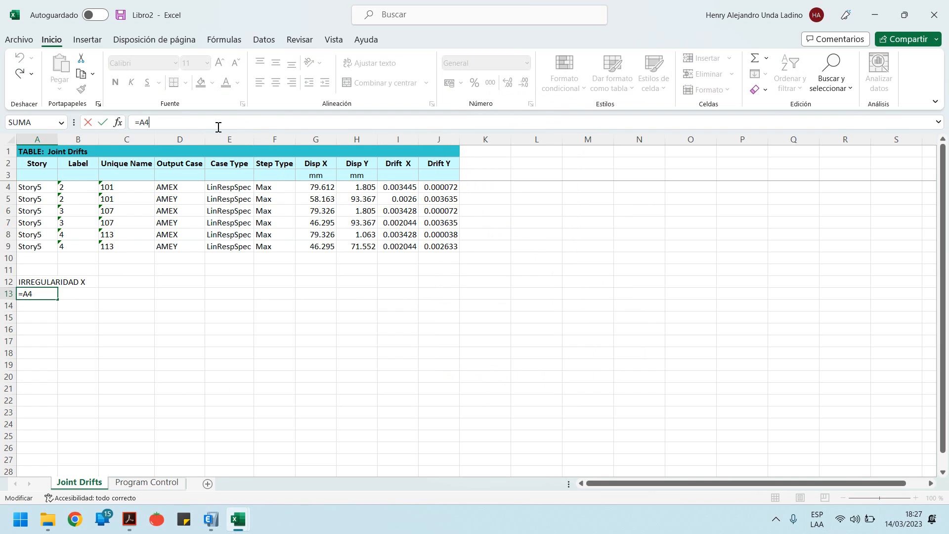
key("Return")
left_click(52, 294)
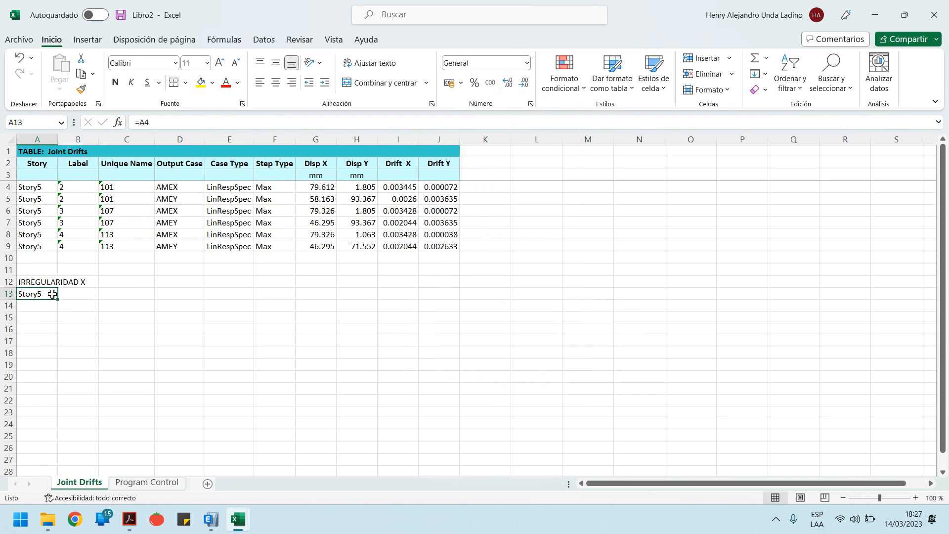
left_click_drag(59, 300, 460, 293)
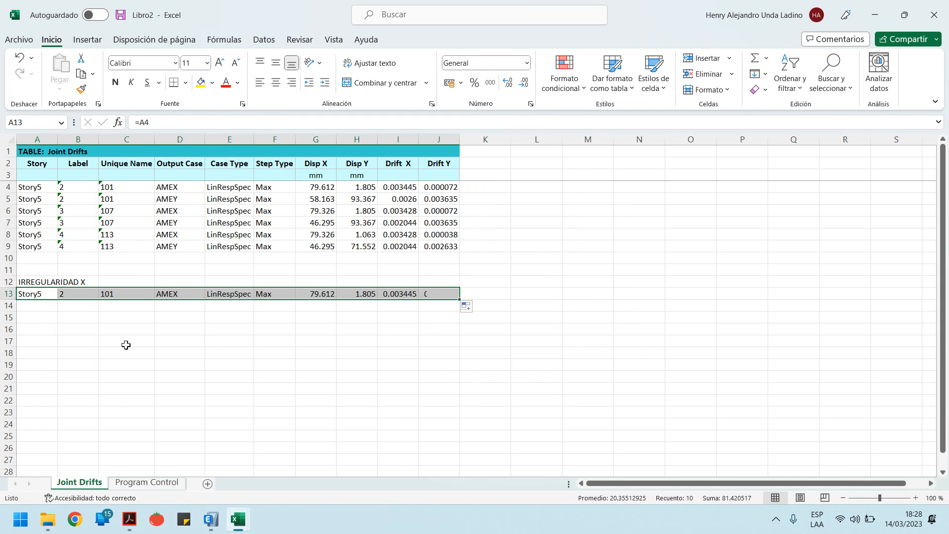
left_click(43, 315)
left_click(74, 296)
left_click(185, 295)
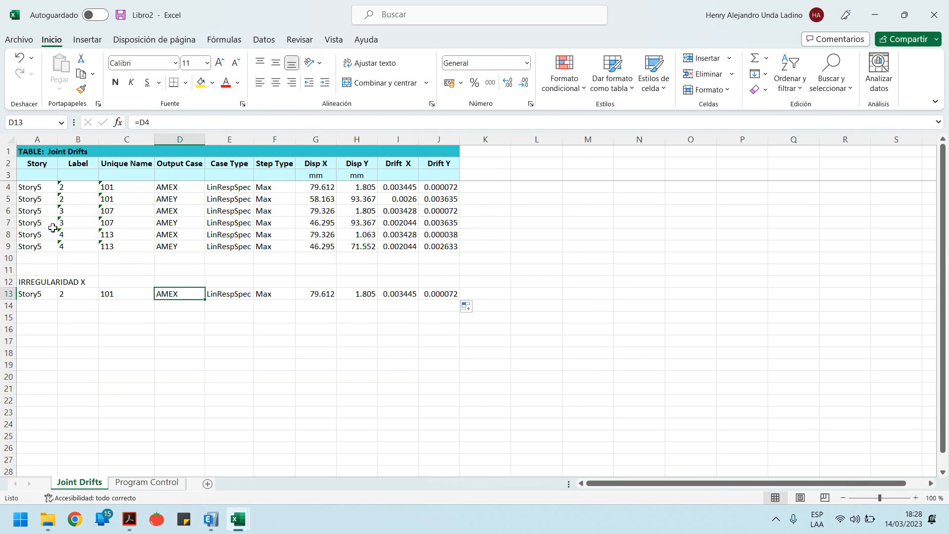
Enter =A6 in cell A14 and fill it across to J14, bringing in joint 3's AMEX row
left_click(44, 307)
type("=")
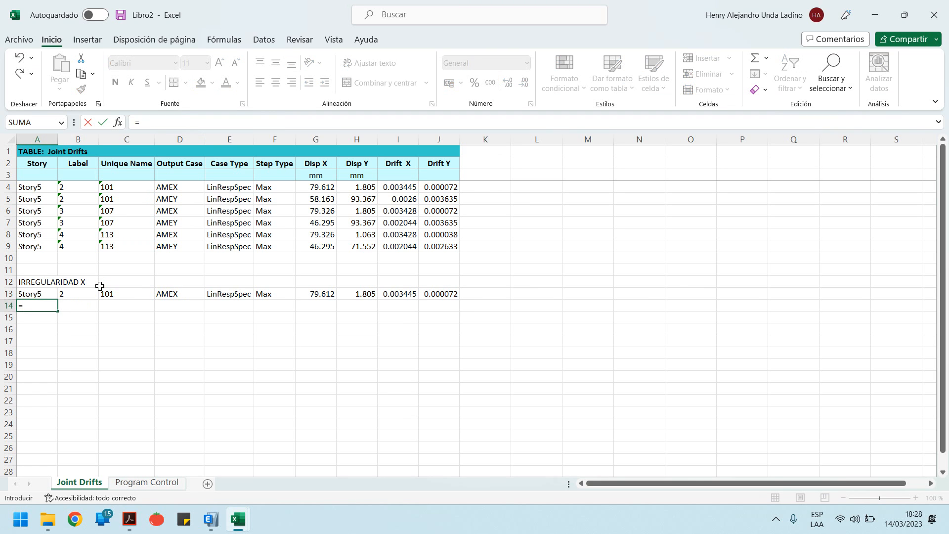
left_click(55, 214)
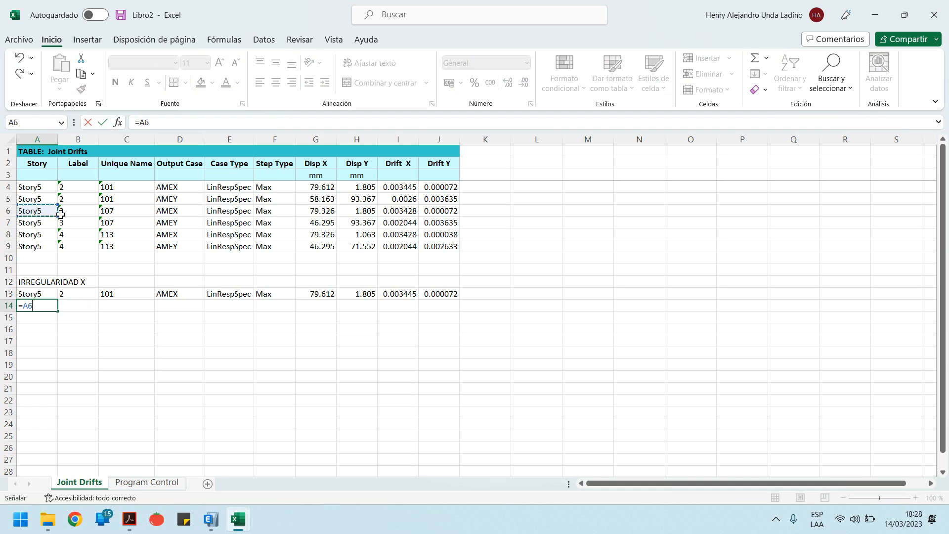
key("Return")
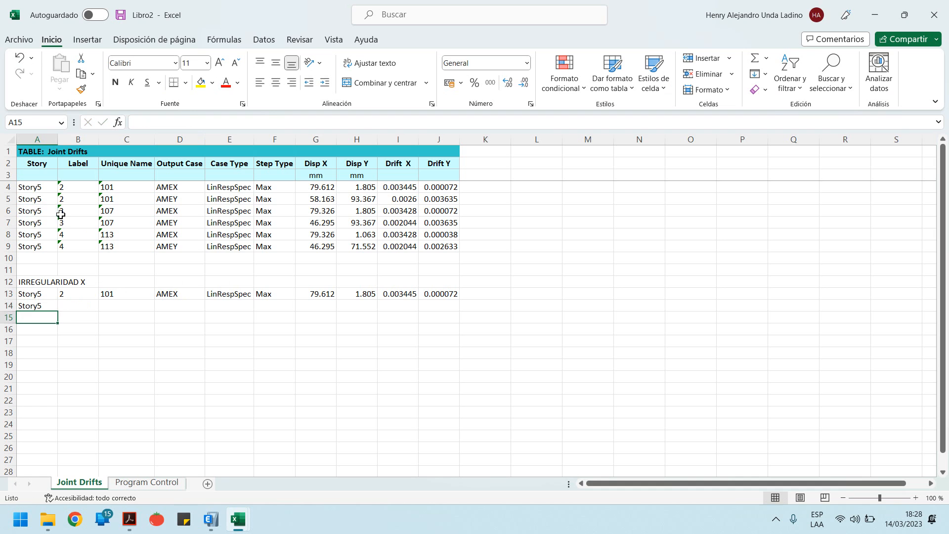
left_click(49, 307)
left_click_drag(61, 313, 460, 310)
left_click(105, 338)
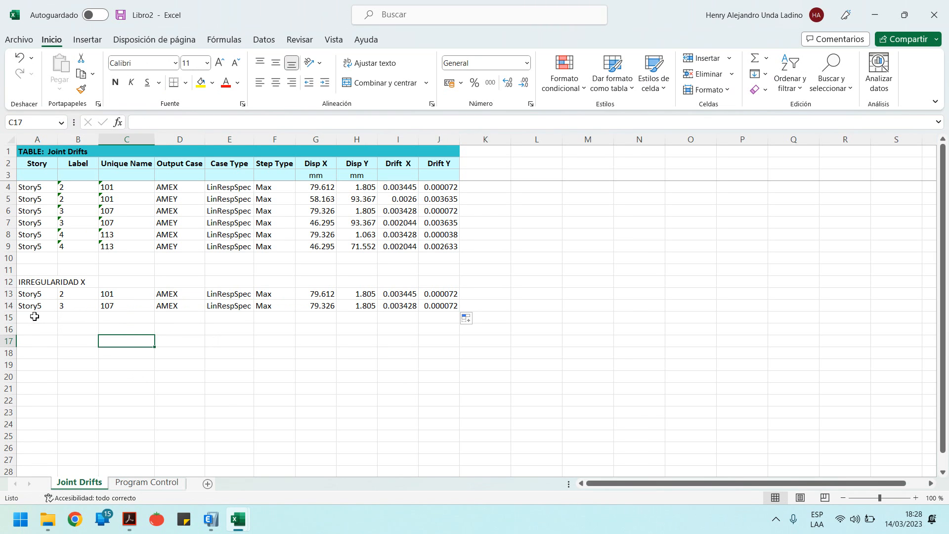
Label cell A16 as "D1", leaving a blank row below the two AMEX rows
left_click(34, 316)
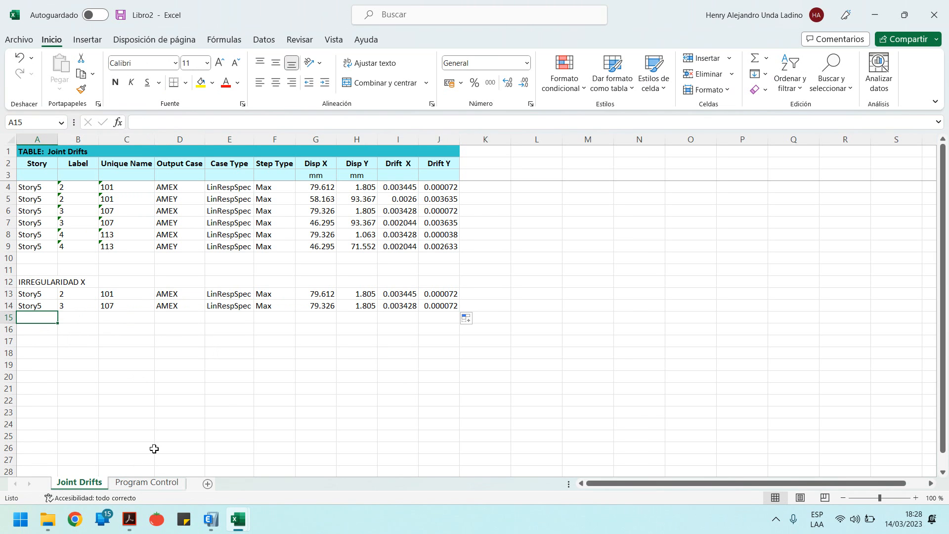
left_click(34, 327)
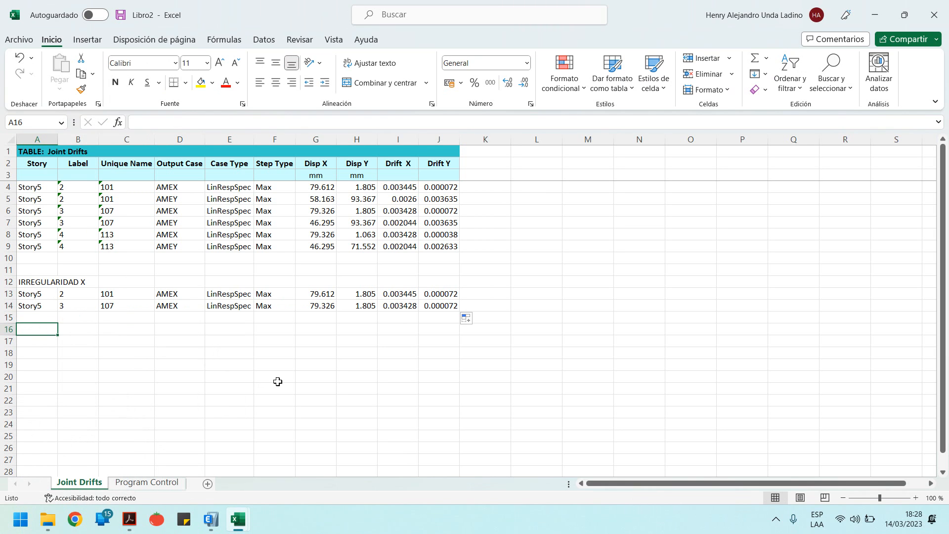
type("D")
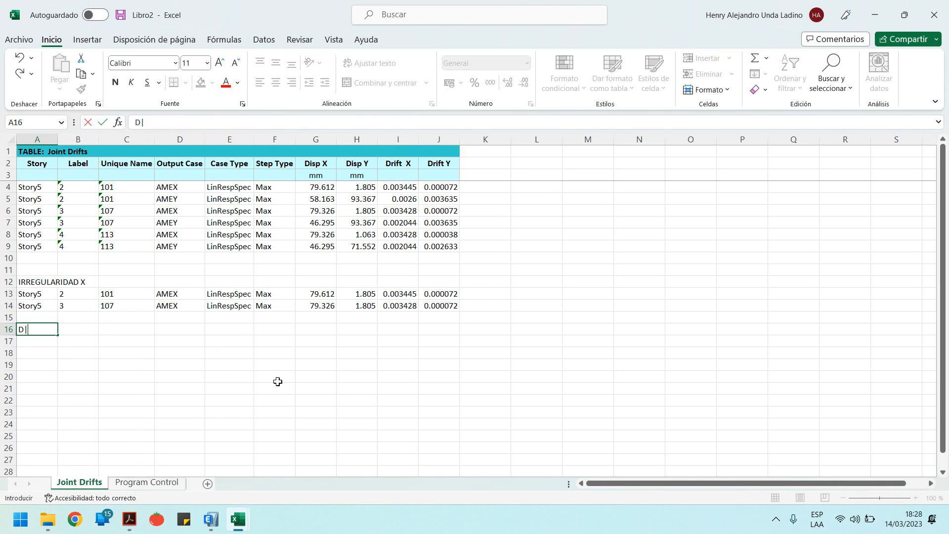
type("1")
key("Return")
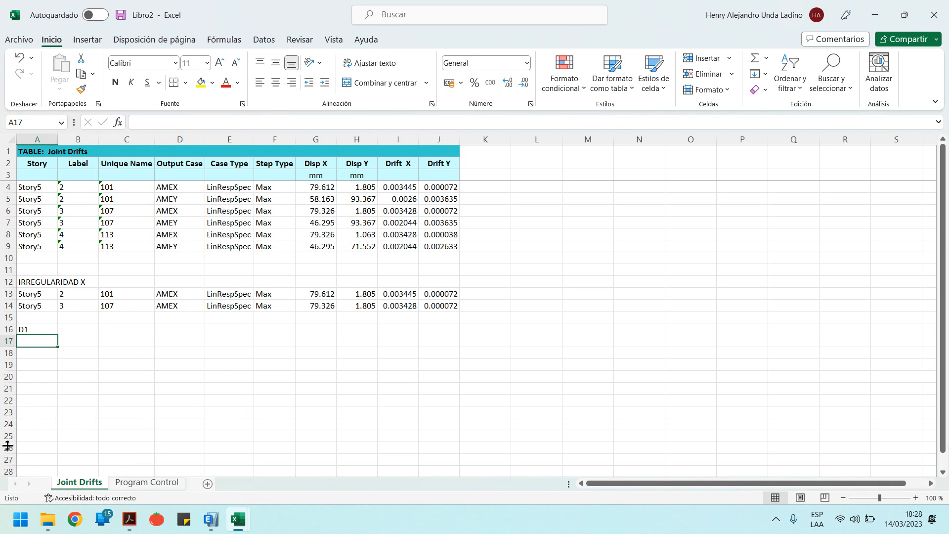
Examine the type 1aP and 1bP torsional irregularity criteria in the NSR-10 Title A PDF in Acrobat and return to Excel
left_click(129, 519)
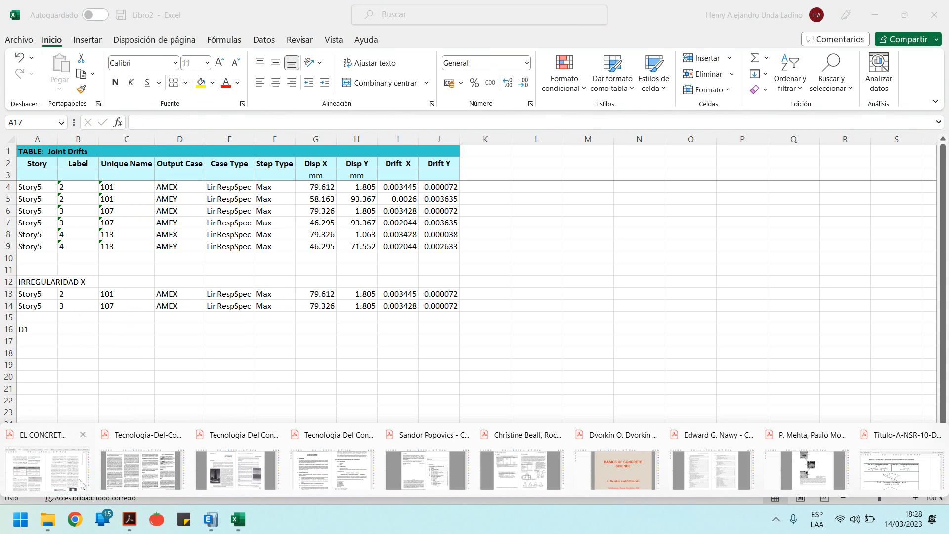
left_click(888, 482)
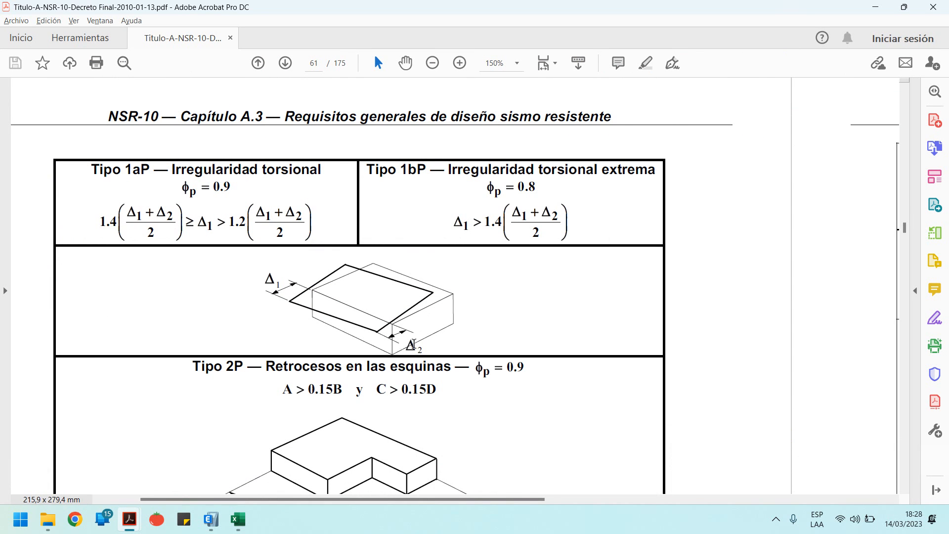
left_click(876, 7)
Enter the formula =MAX(I13:I14) in cell B16 to compute D1 from the two AMEX X-direction drifts
left_click(74, 330)
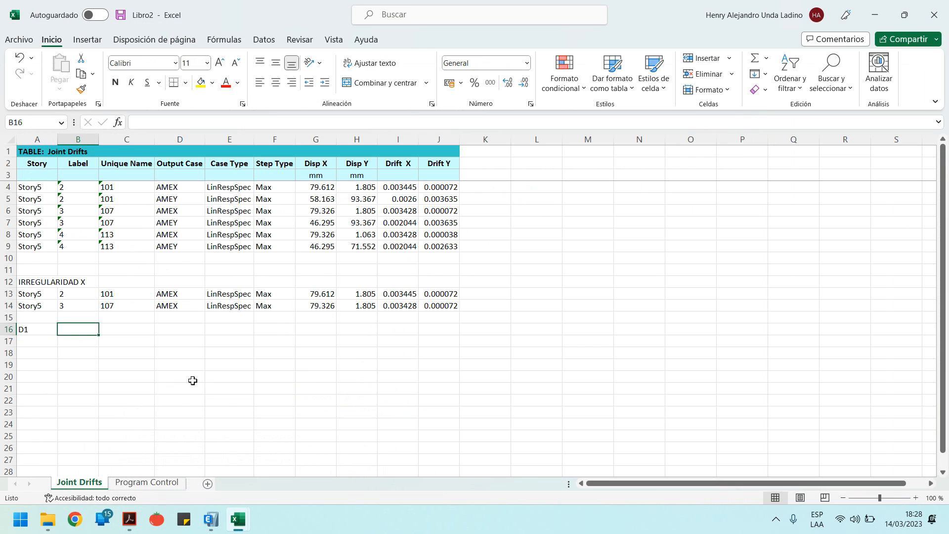
type("=")
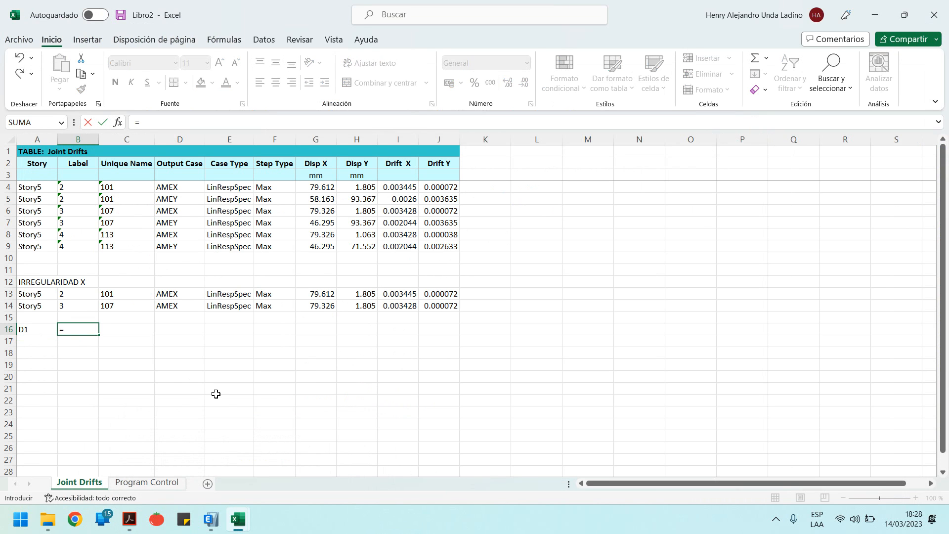
type("MAX")
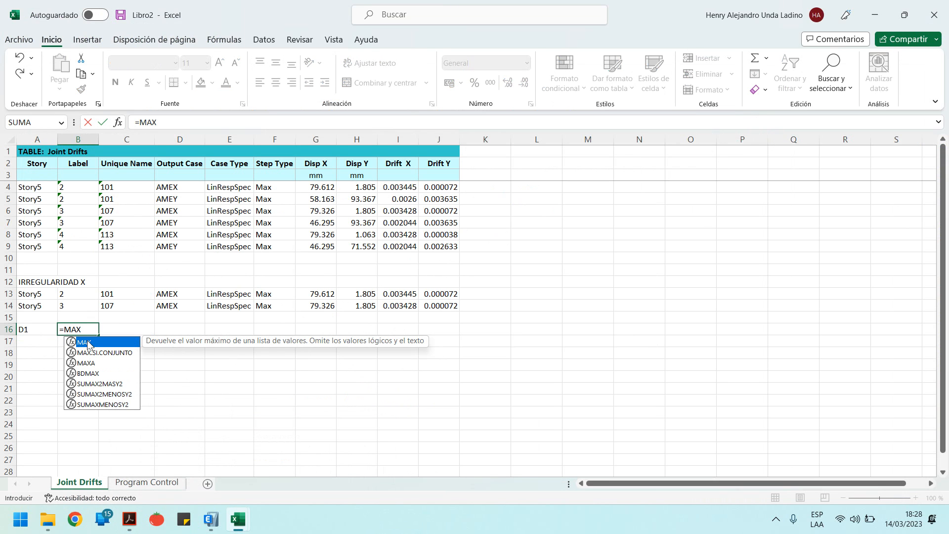
type("(")
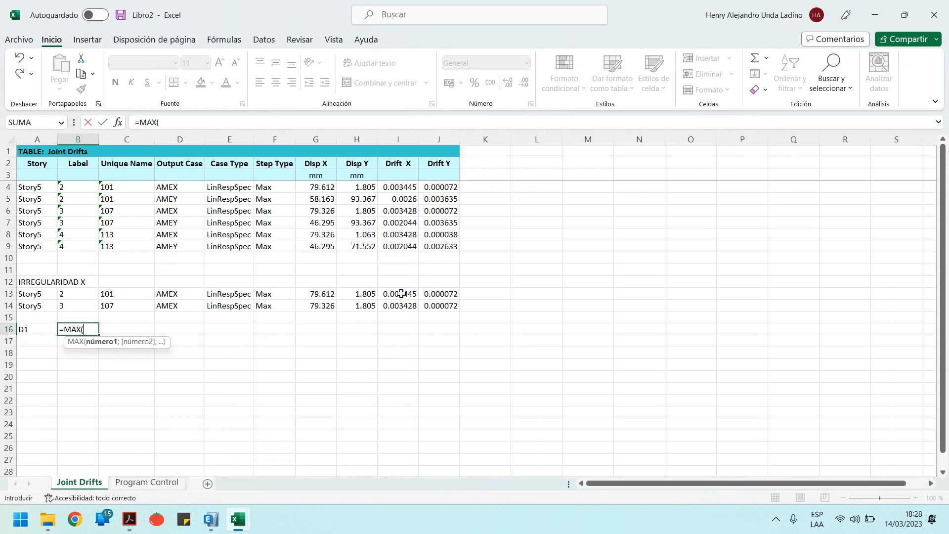
left_click_drag(402, 294, 402, 306)
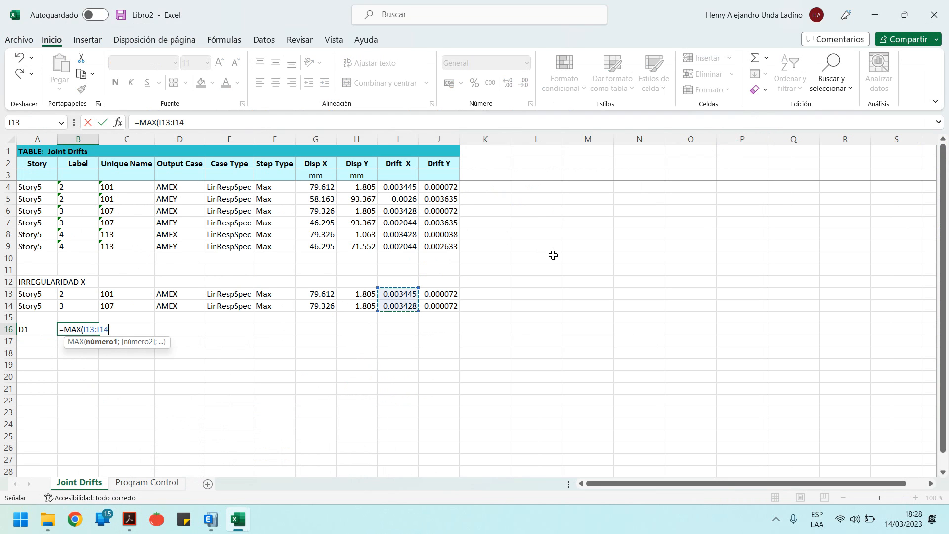
type(")")
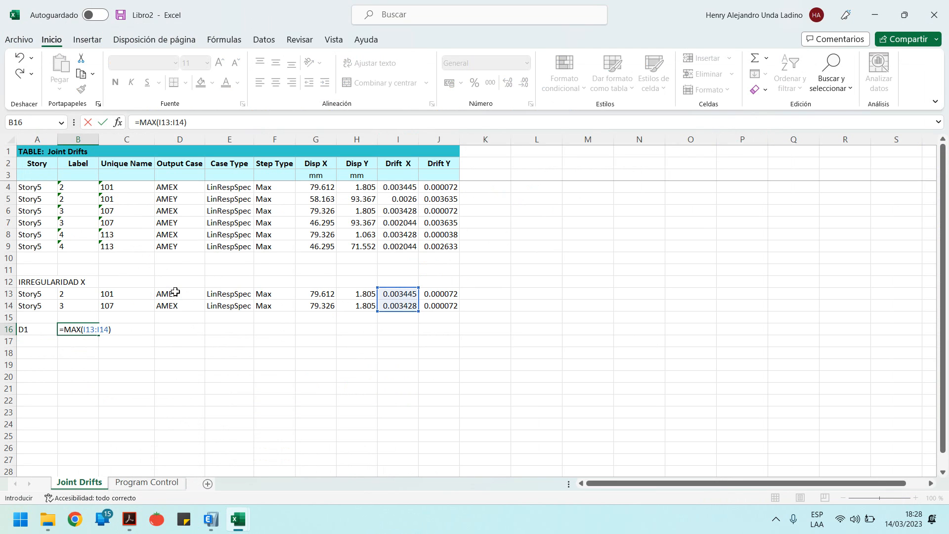
key("Return")
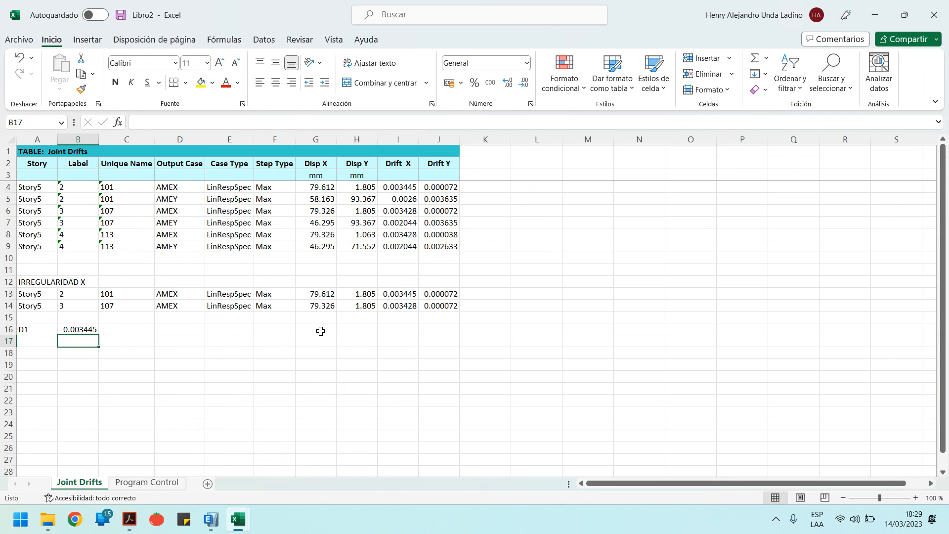
Copy the D1 label and formula in A16:B16 to row 17 and relabel cell A17 as "D2"
left_click_drag(35, 329, 79, 328)
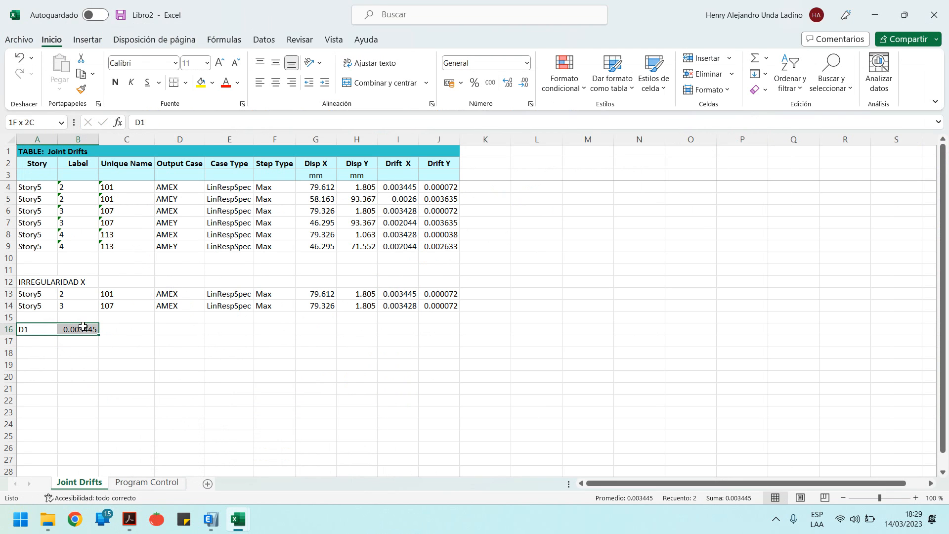
key("ctrl+c")
left_click(29, 342)
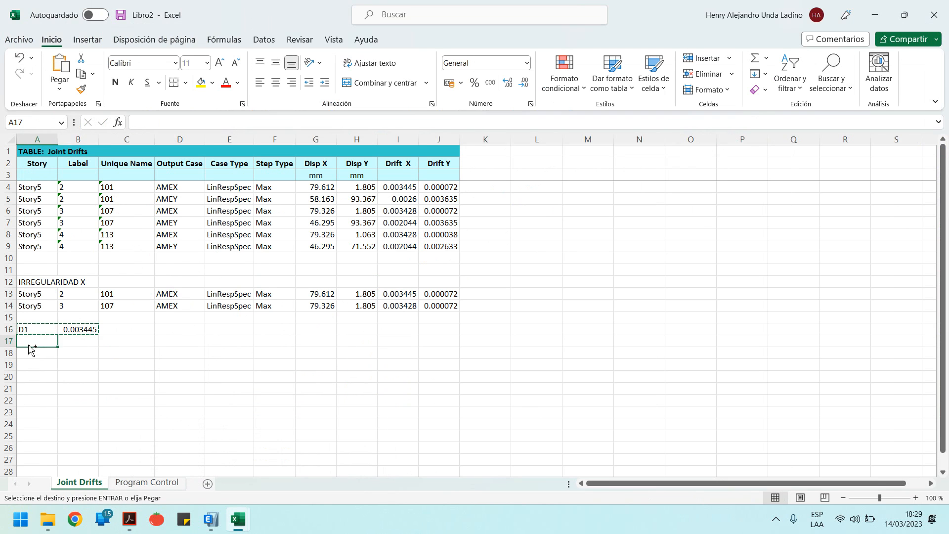
key("ctrl+v")
left_click(48, 326)
left_click(42, 341)
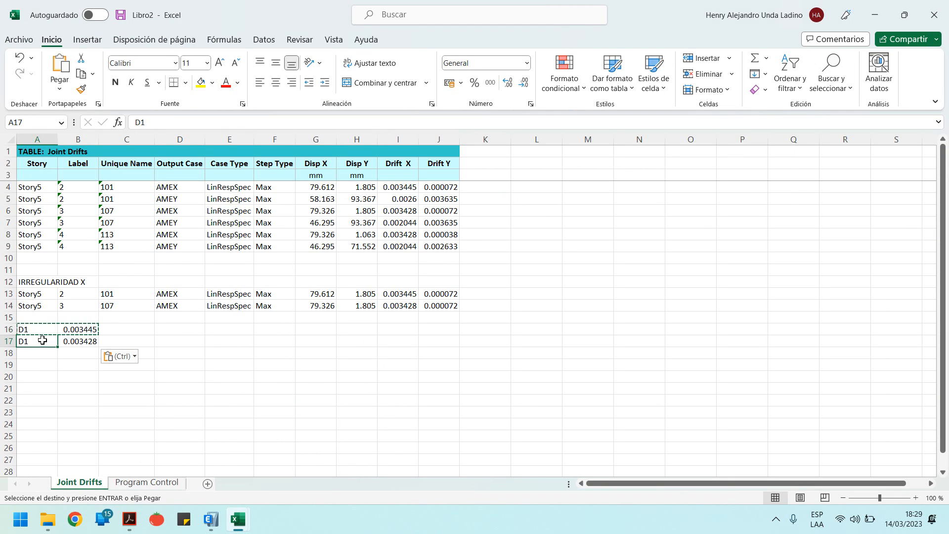
key("Escape")
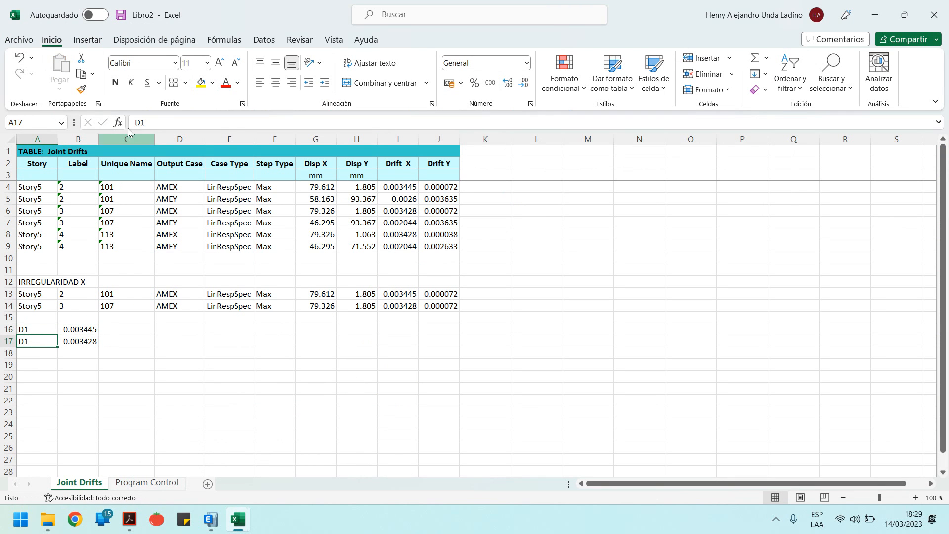
left_click(163, 123)
key("BackSpace")
type("2")
key("Return")
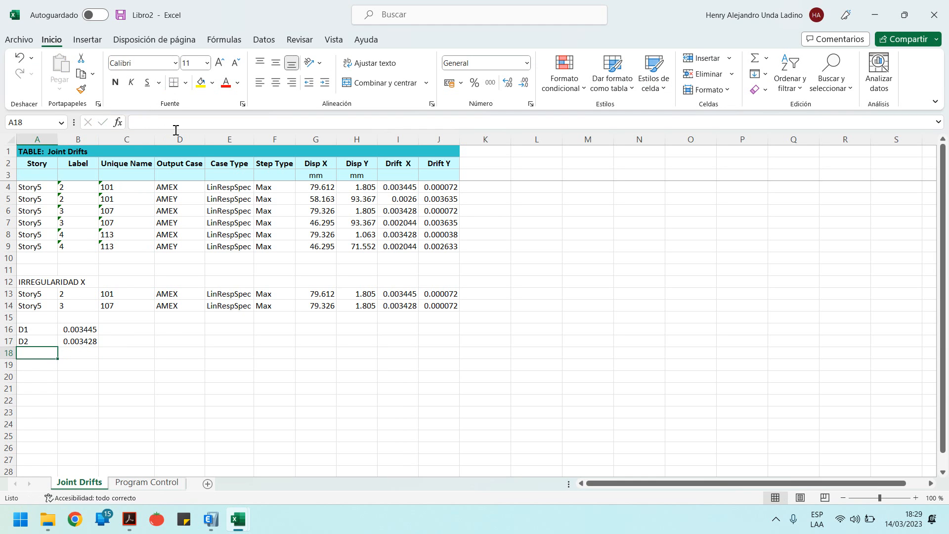
Change the D2 formula in cell B17 to =MIN(I13:I14)
left_click(81, 340)
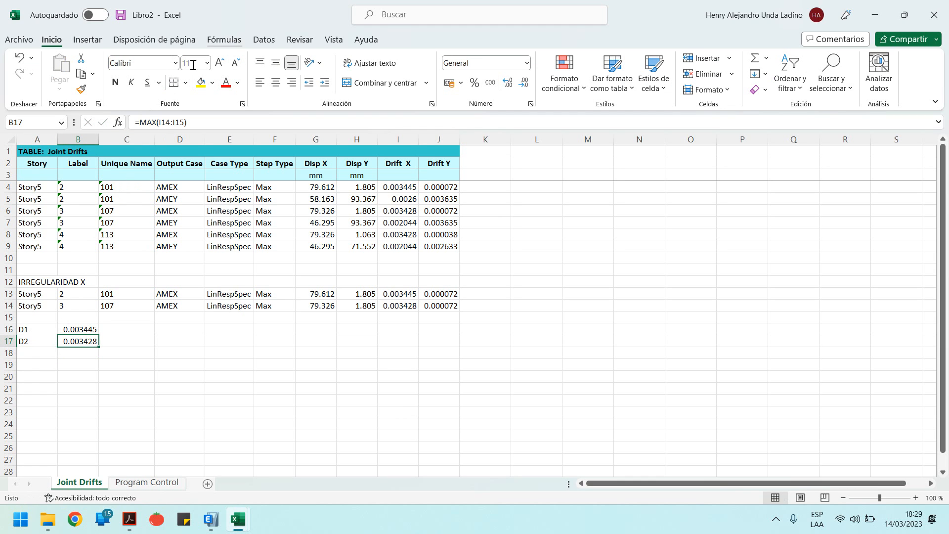
left_click(150, 125)
left_click_drag(150, 127, 158, 127)
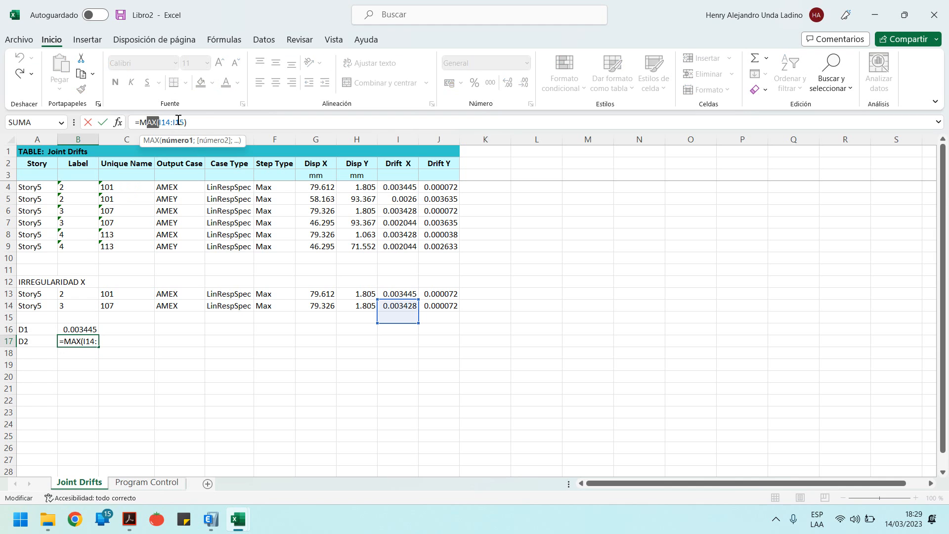
type("IN")
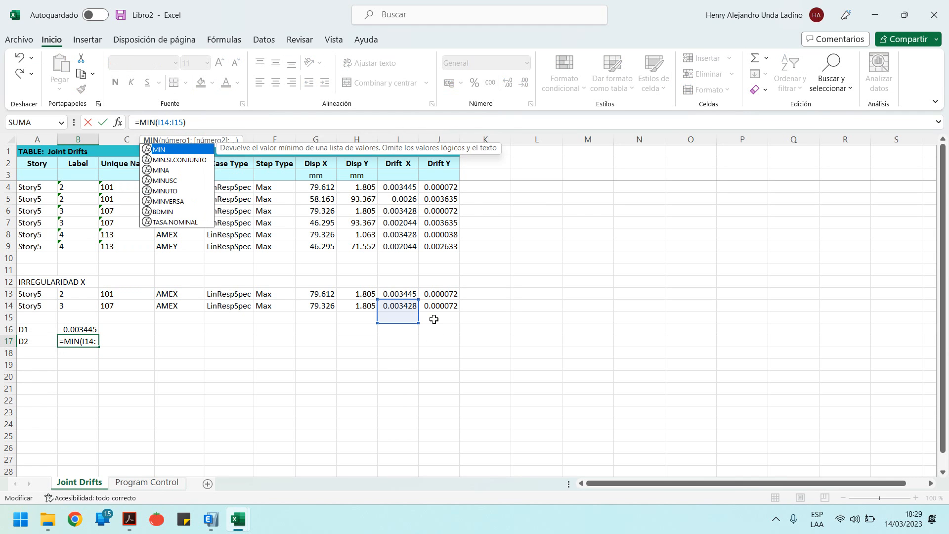
left_click_drag(409, 306, 408, 294)
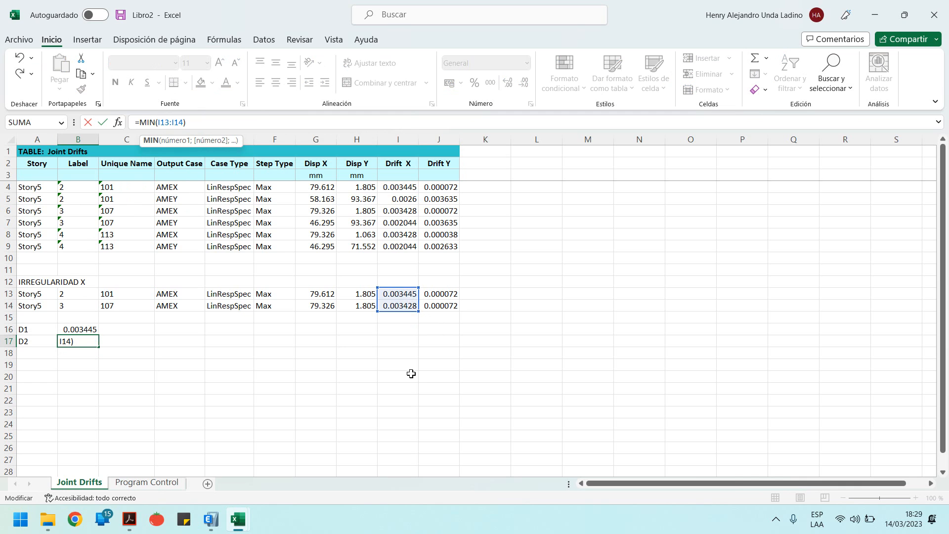
key("Return")
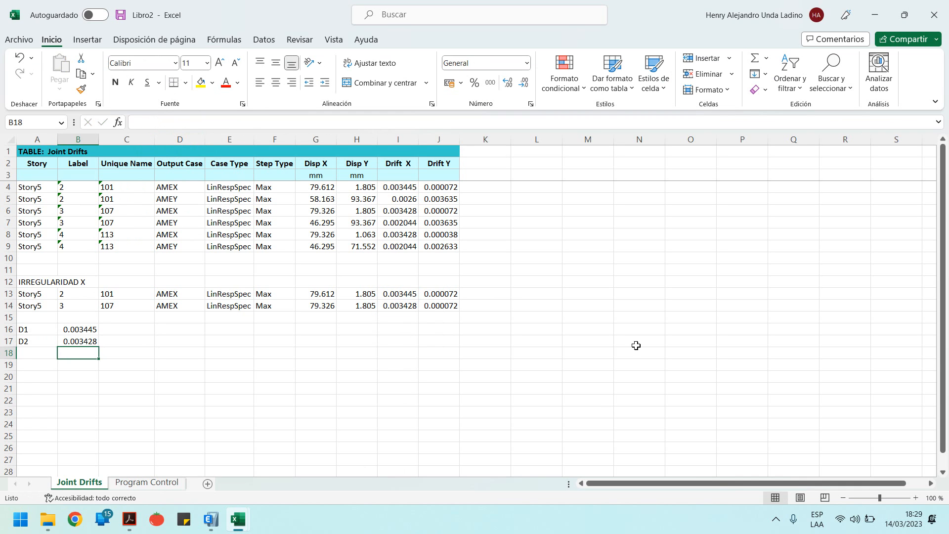
Switch to the NSR-10 PDF in Acrobat, review the 1.2 and 1.4 average-drift limits for types 1aP and 1bP, and return to Excel
left_click(31, 354)
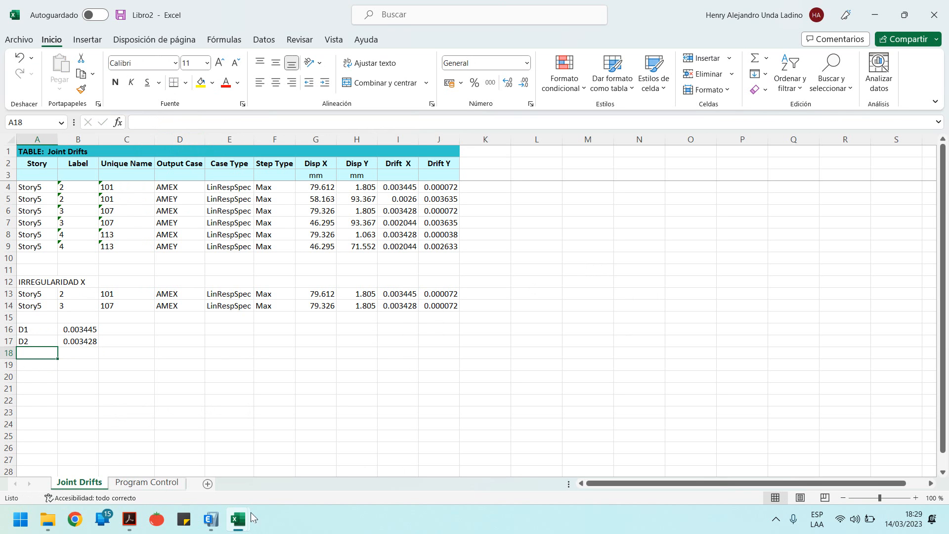
left_click(129, 519)
left_click(893, 489)
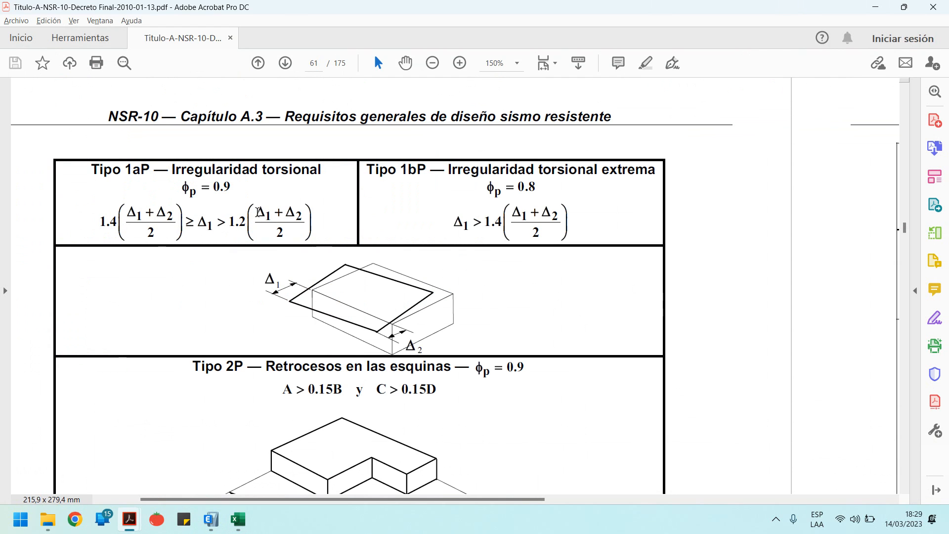
left_click_drag(259, 213, 217, 223)
left_click(211, 225)
left_click(201, 216)
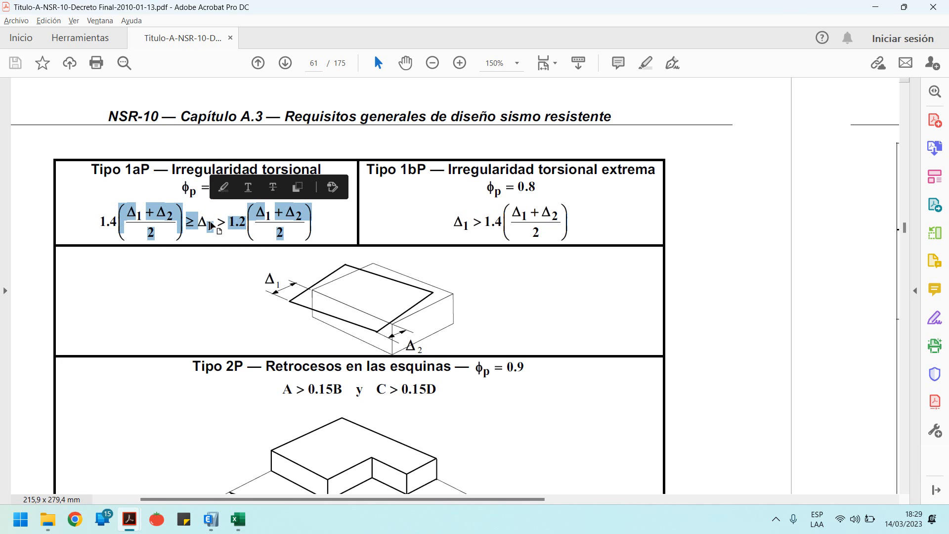
left_click(262, 221)
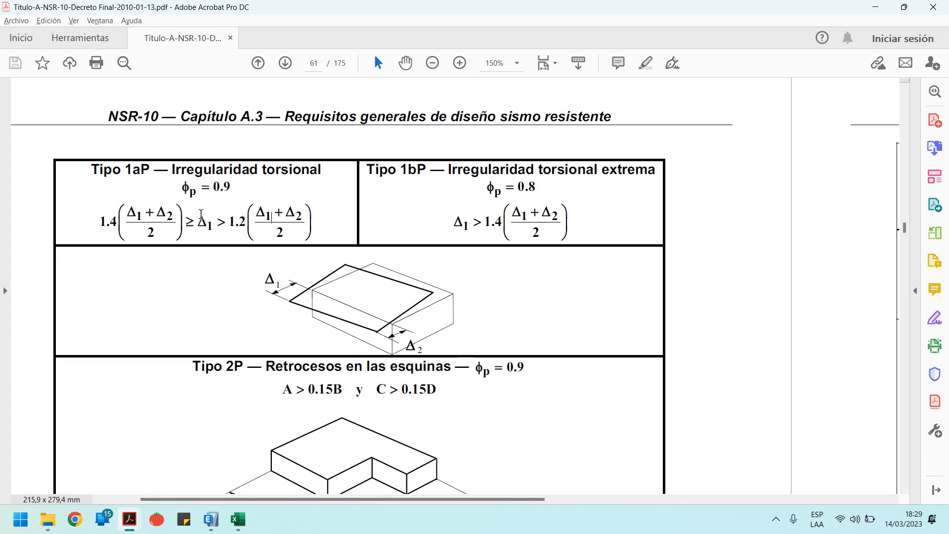
double_click(141, 169)
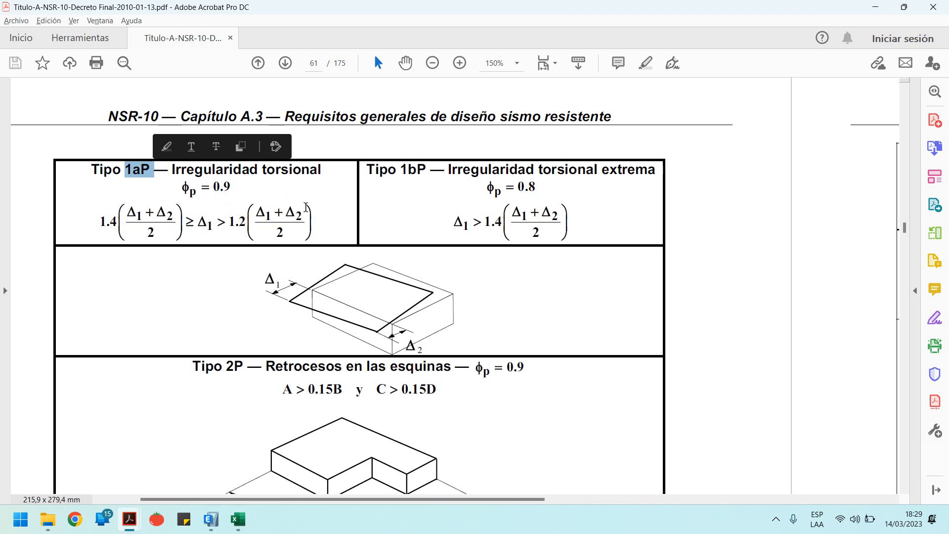
left_click_drag(484, 223, 507, 225)
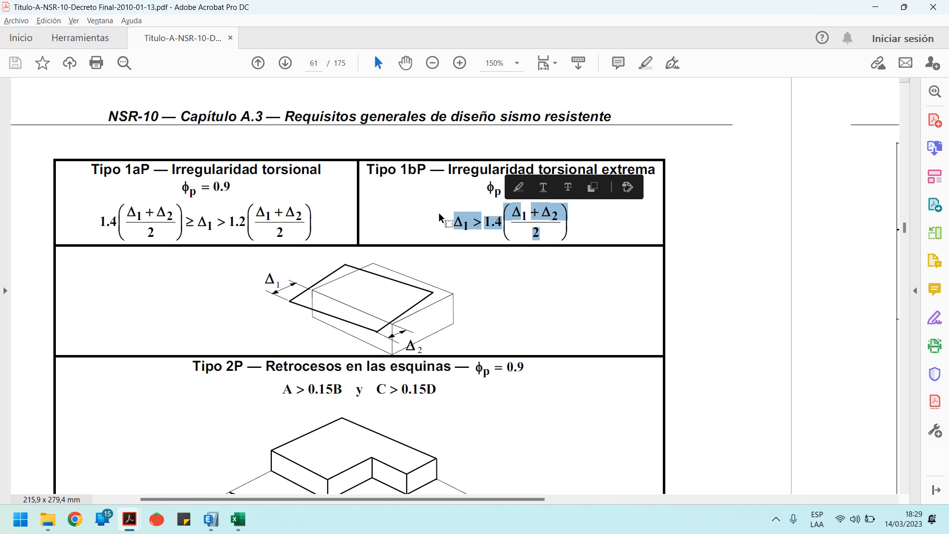
left_click(876, 7)
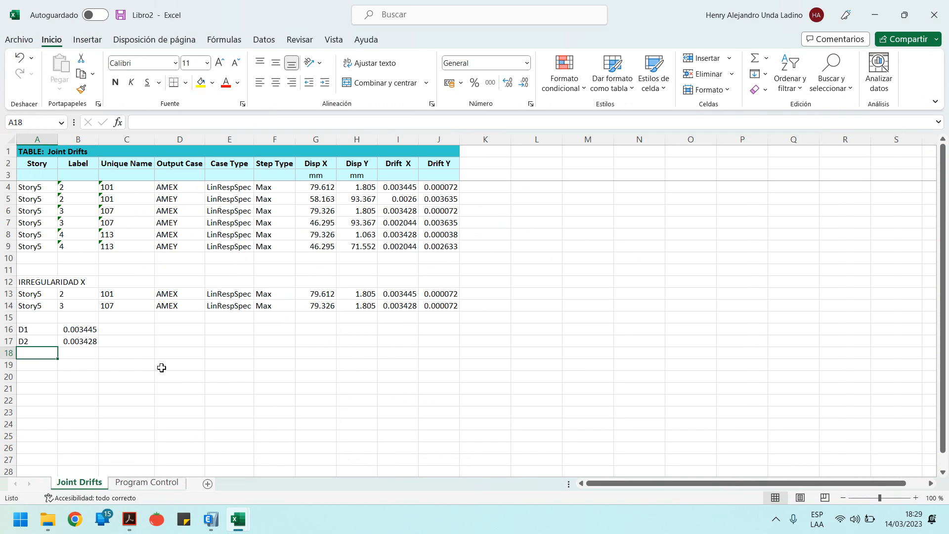
Label cell A18 as "1.2(D1+D2)/2" and widen column A to fit the text
type("D1+D2/2")
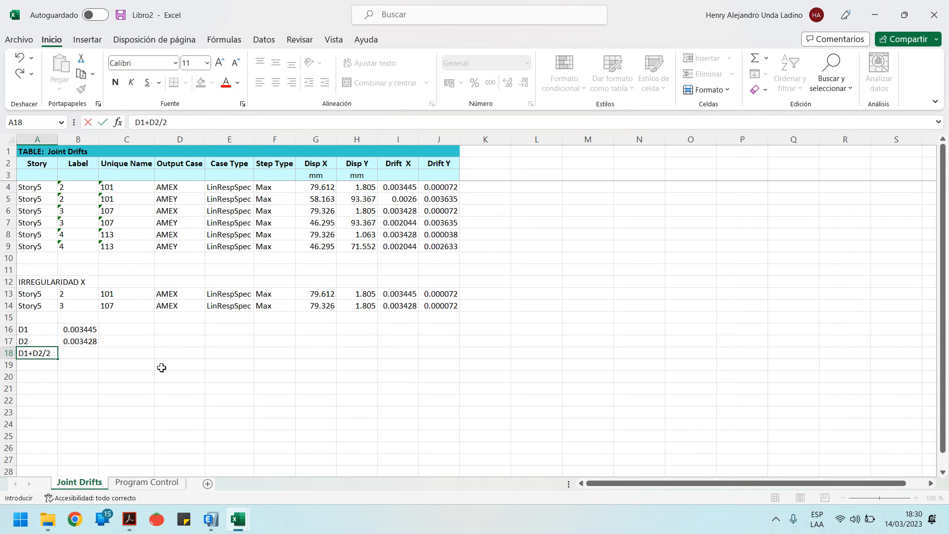
left_click(135, 123)
type("1.2(D1+D2")
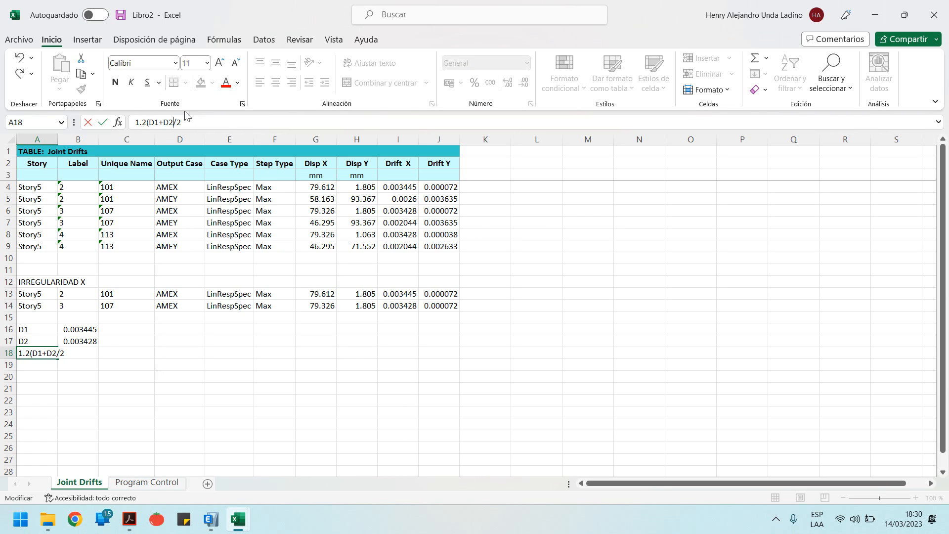
type(")")
key("Return")
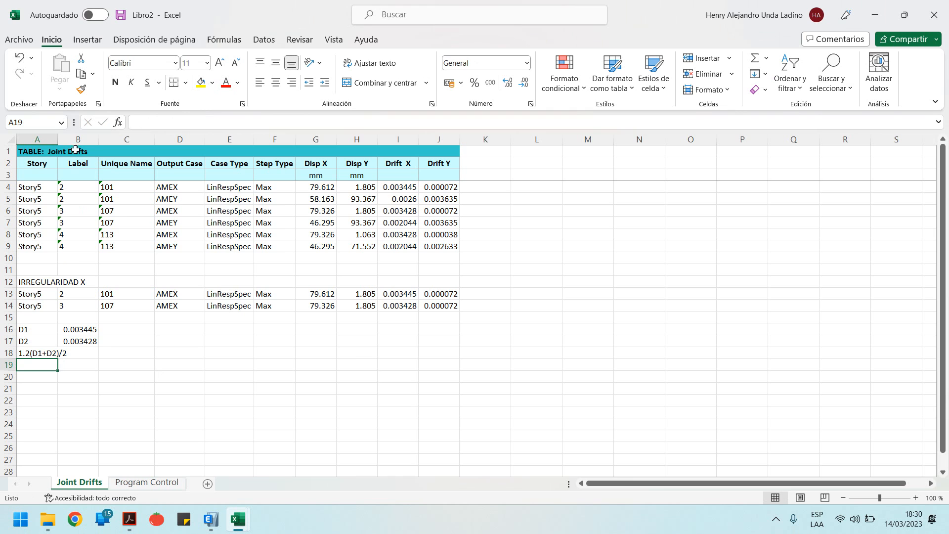
left_click_drag(57, 140, 72, 140)
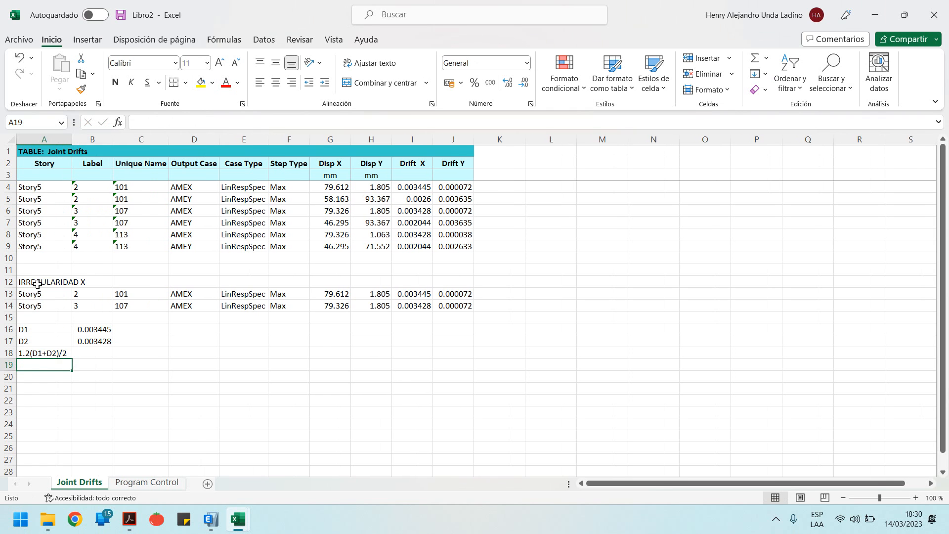
Fill the A18 label down to A19 and edit the copy to read "1.4(D1+D2)/2"
left_click(55, 355)
left_click_drag(72, 361, 59, 372)
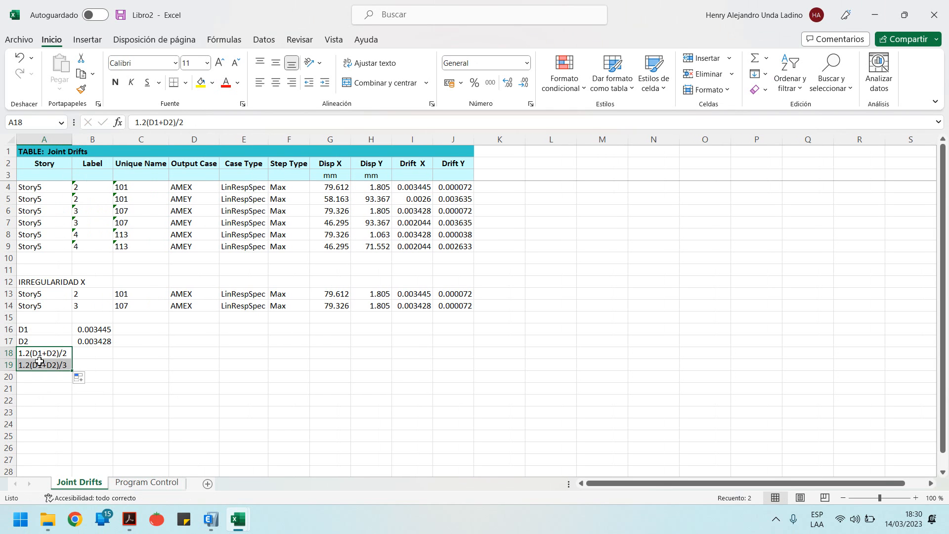
left_click(47, 365)
left_click(184, 122)
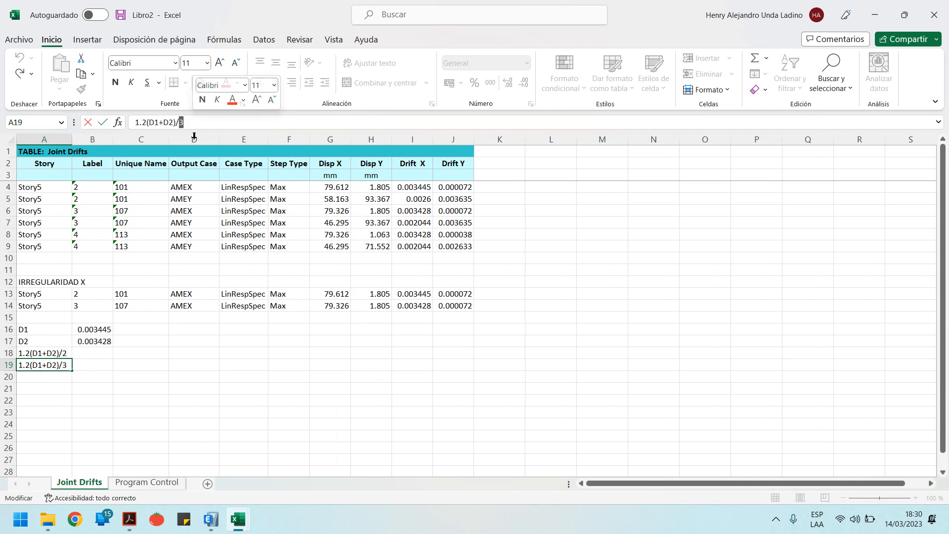
key("BackSpace")
type("2")
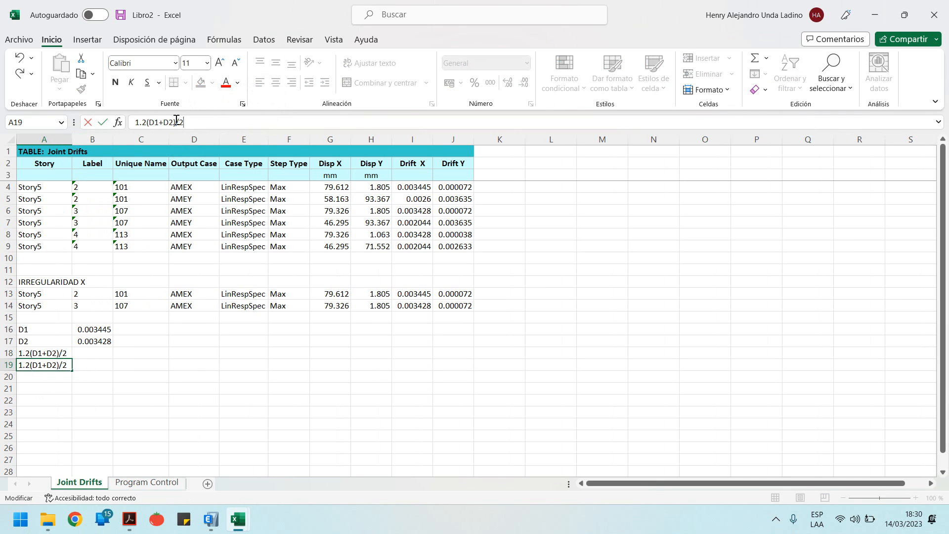
left_click(144, 122)
key("BackSpace")
type("4")
key("Return")
Enter the 1.2 limit formula =1.2*(B16+B17)/2 in cell B18
left_click(90, 353)
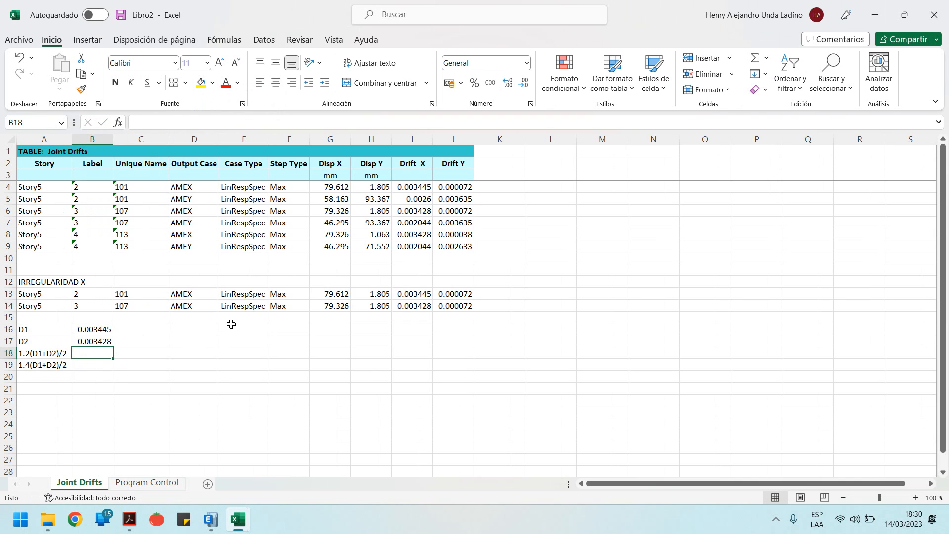
type("=1.")
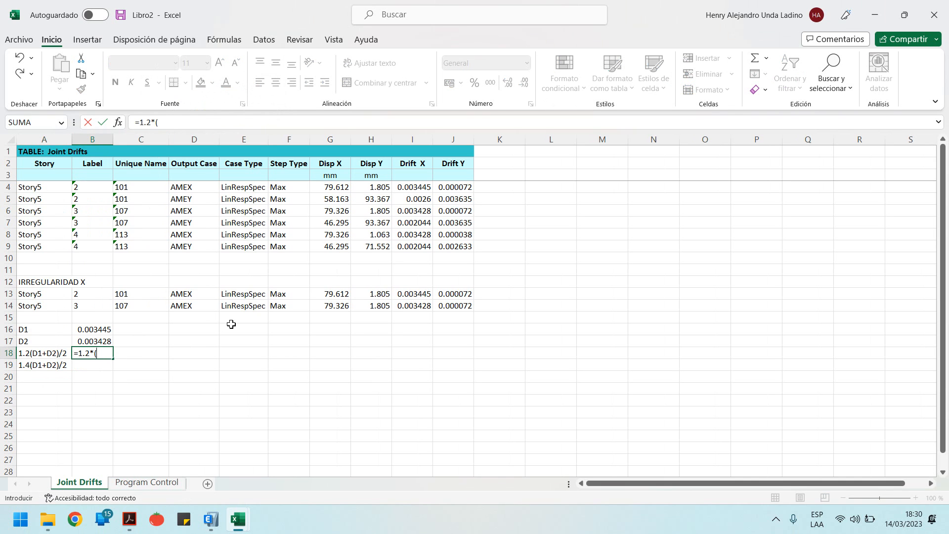
type("2*(")
left_click(110, 328)
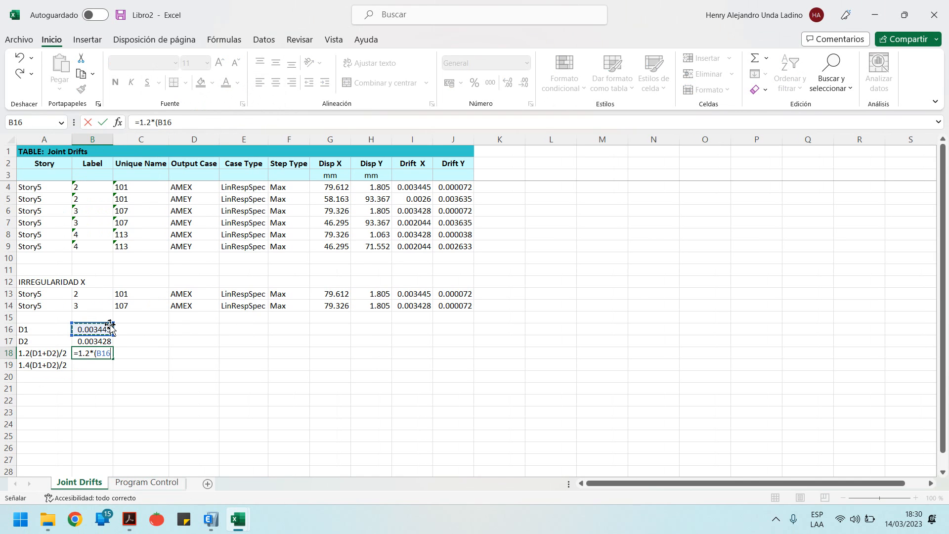
type("+")
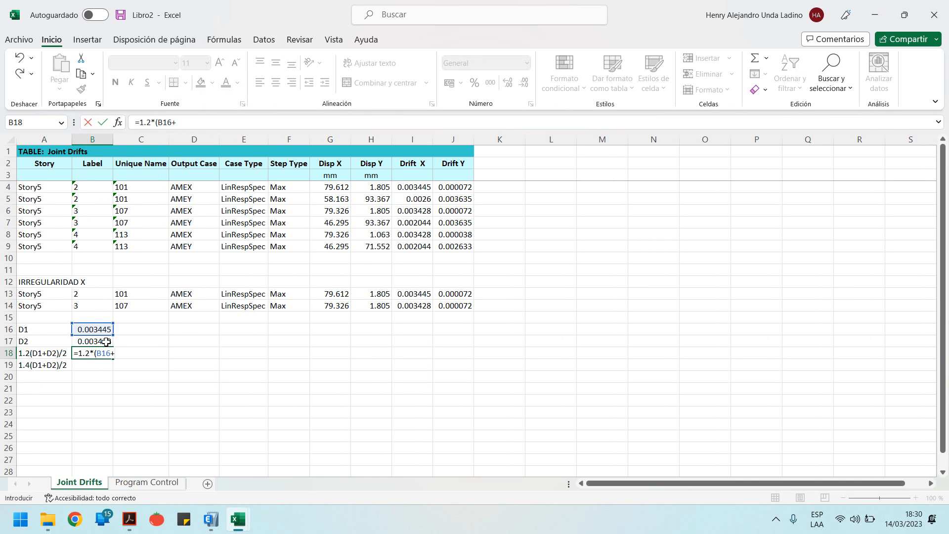
left_click(106, 341)
type(")/2")
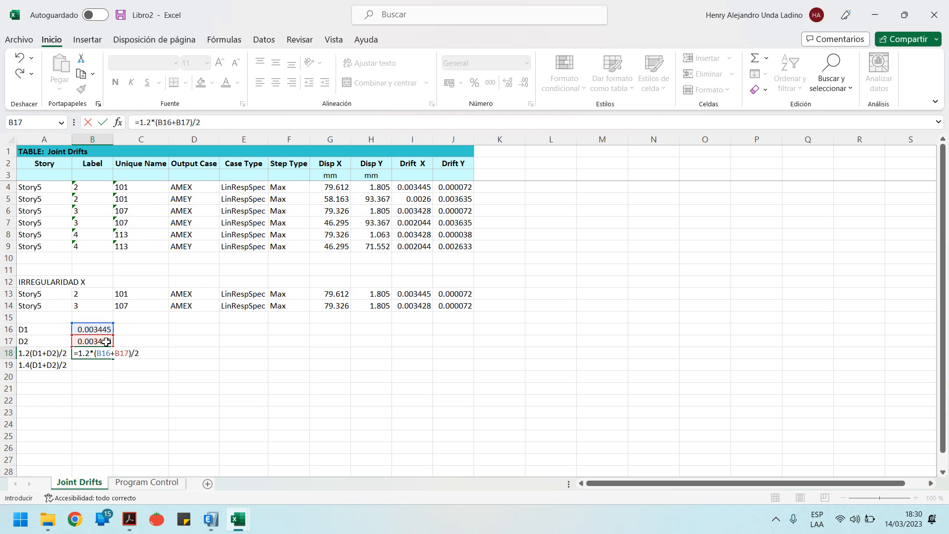
key("Return")
Copy the B18 formula text into cell B19 and change its factor so it reads =1.4*(B16+B17)/2
left_click(101, 353)
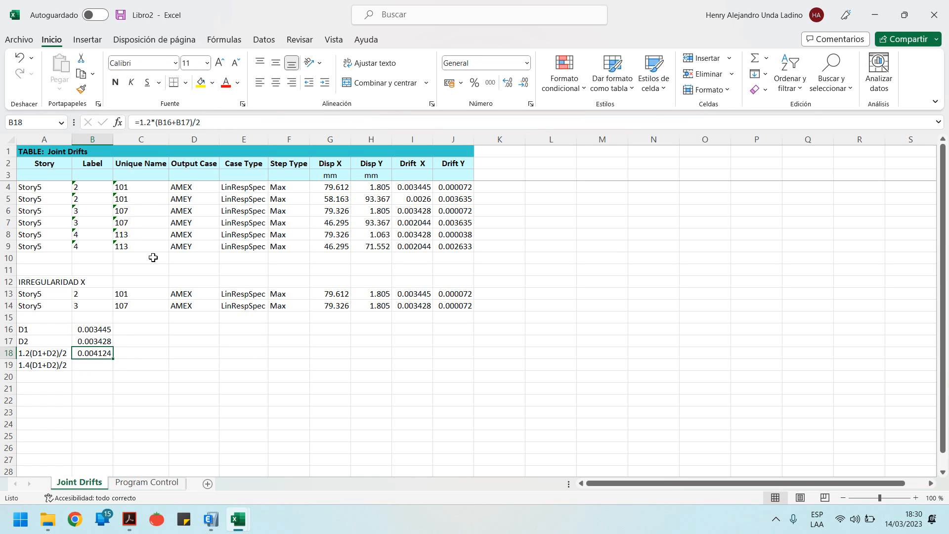
left_click_drag(204, 123, 115, 128)
key("ctrl+c")
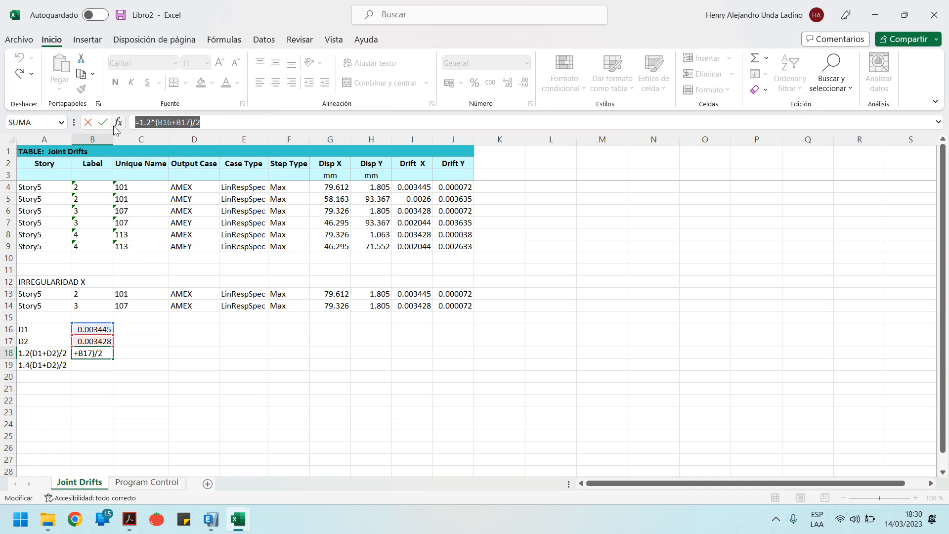
key("Return")
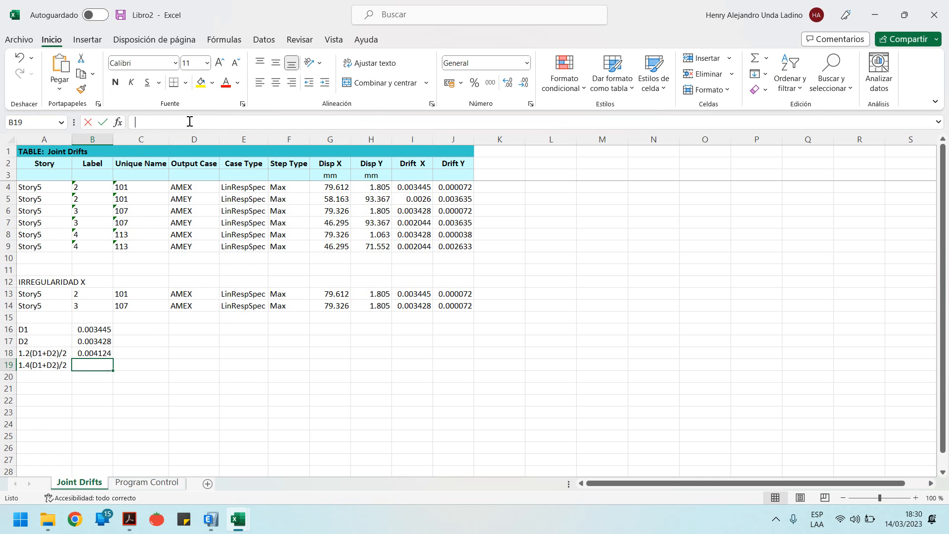
left_click(189, 121)
key("ctrl+v")
left_click_drag(146, 126, 151, 125)
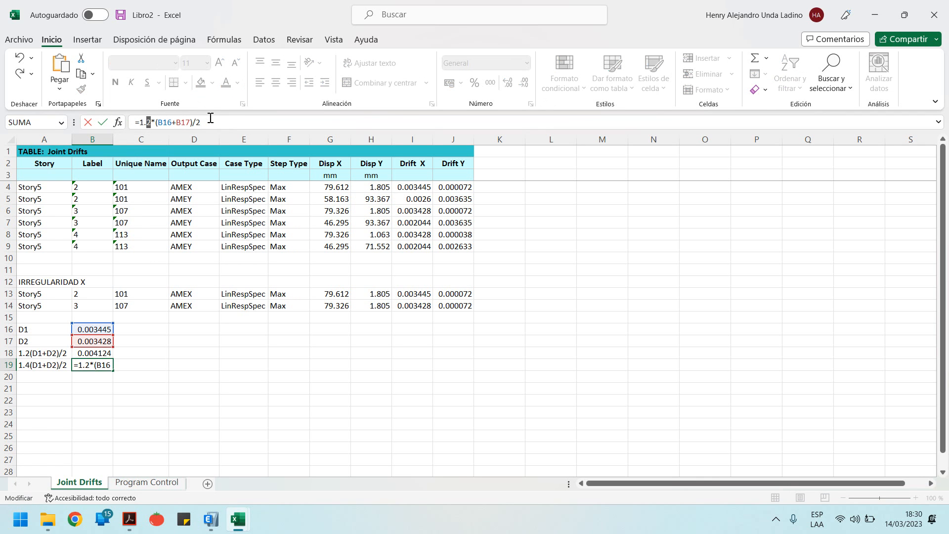
key("Return")
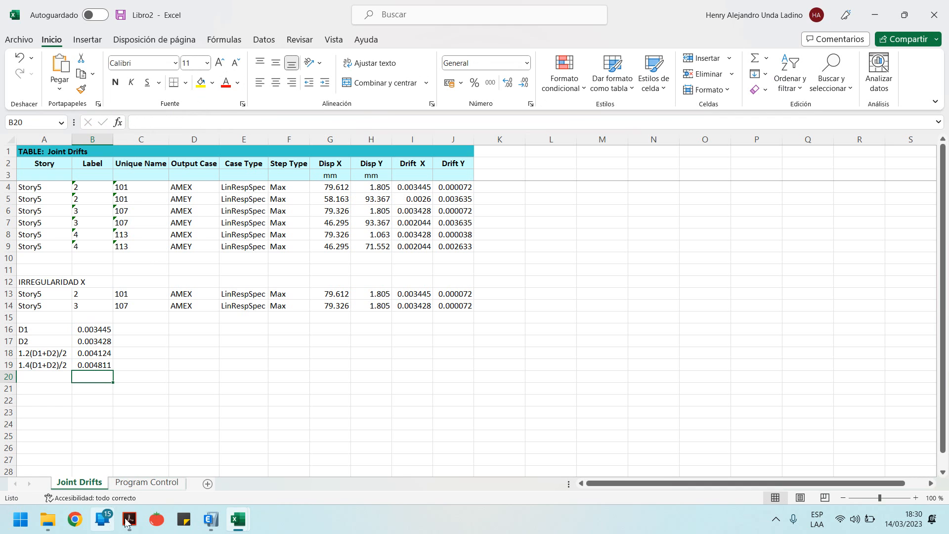
Switch to the NSR-10 PDF in Acrobat, review the type 1aP and 1bP torsional irregularity conditions, and return to Excel
left_click(170, 515)
mouse_move(129, 520)
left_click(920, 465)
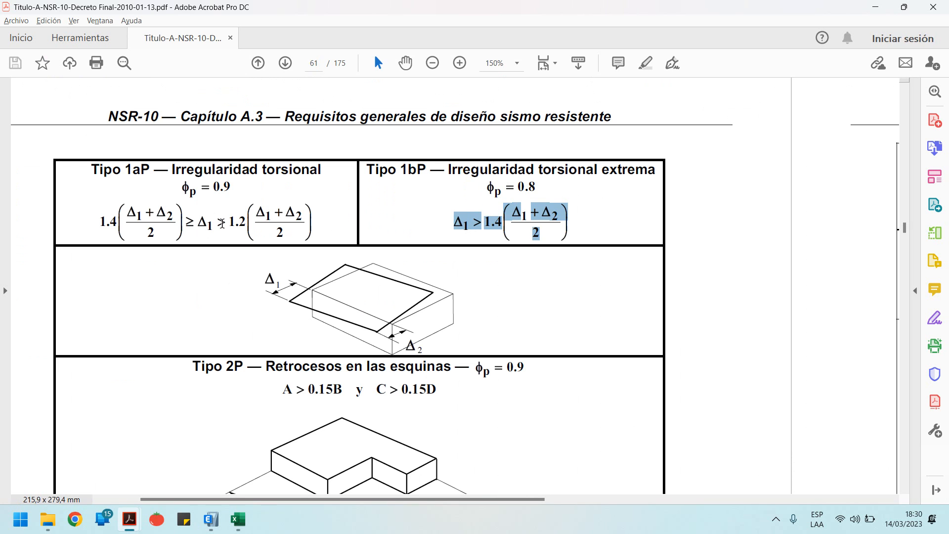
left_click_drag(231, 222, 303, 220)
left_click(243, 222)
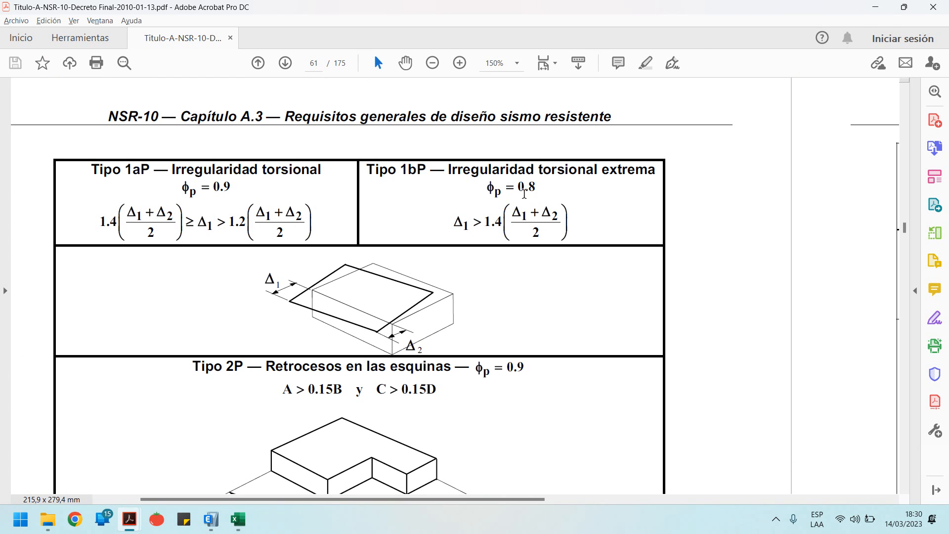
left_click(876, 7)
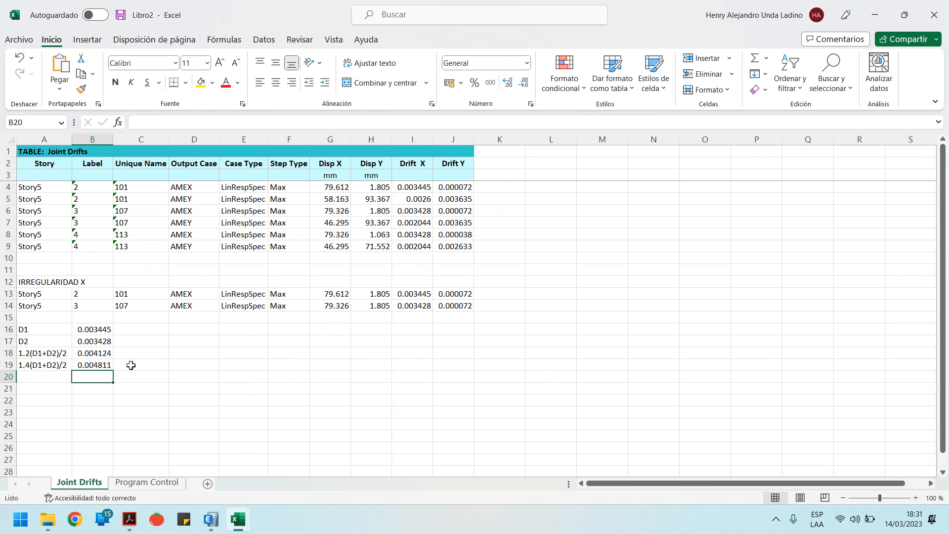
left_click(138, 353)
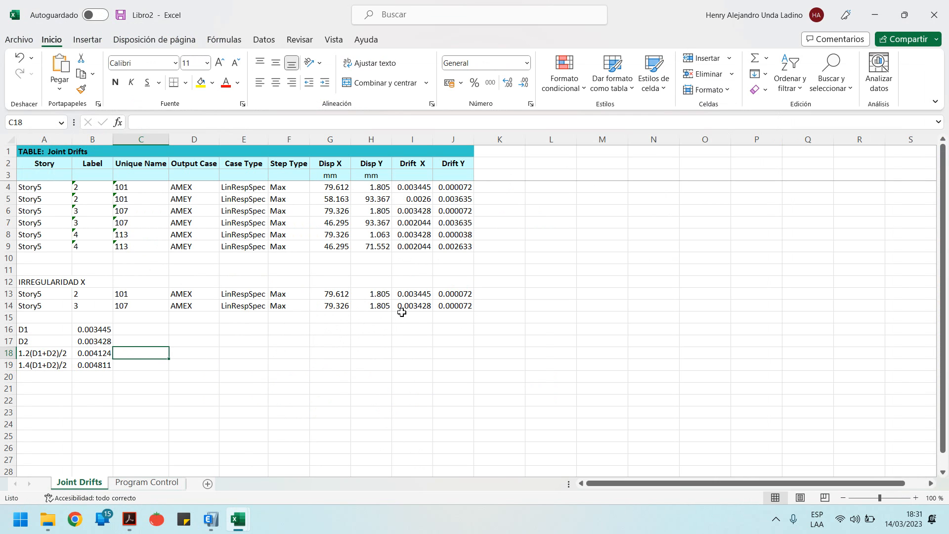
type("=")
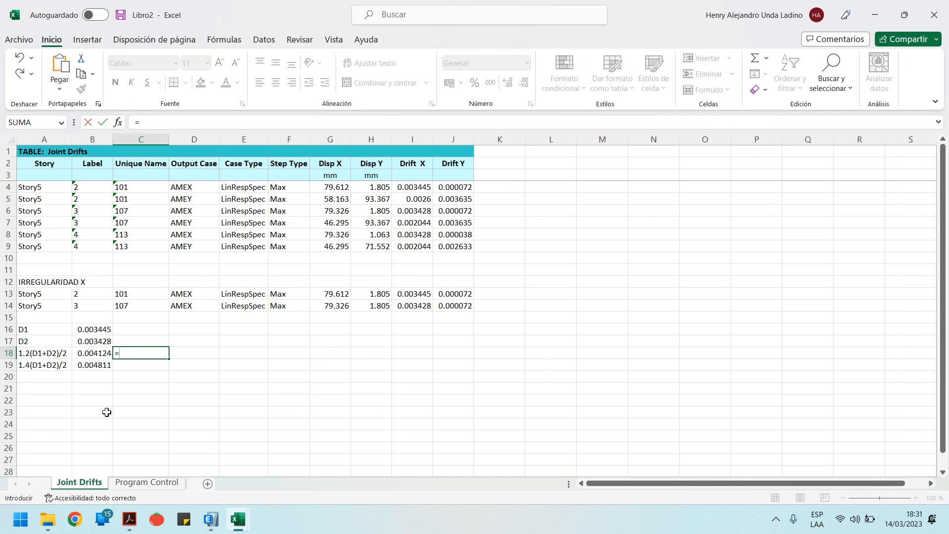
key("Escape")
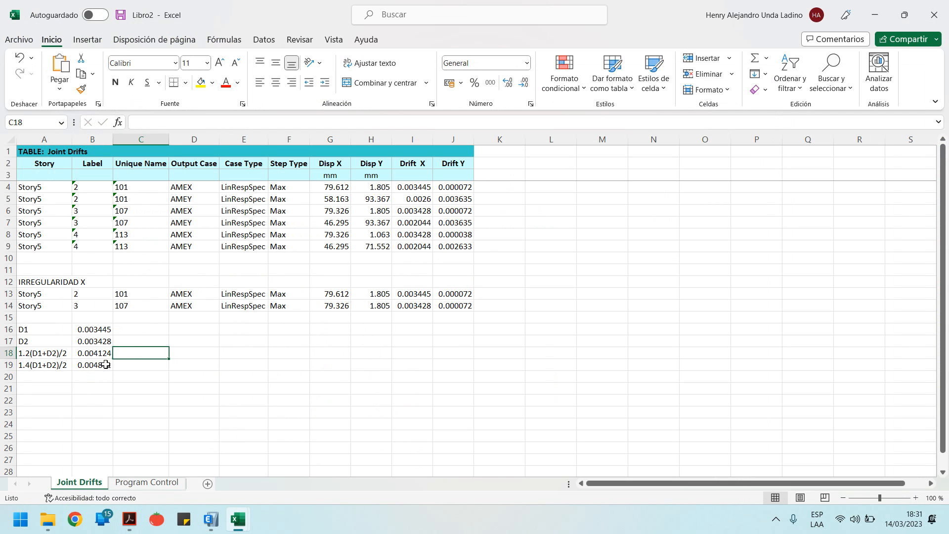
Convert D1 to a percentage by entering the formula =B16*100 in cell C16
left_click(92, 328)
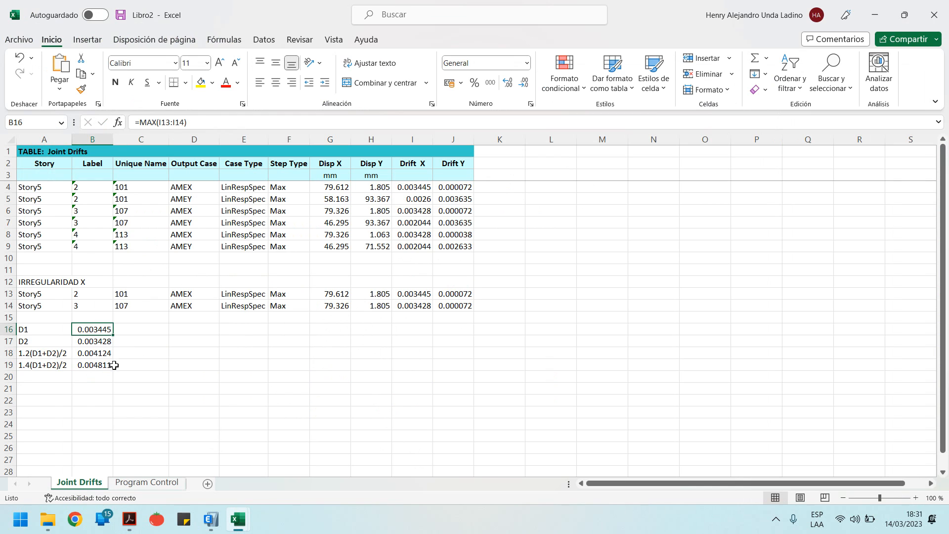
left_click(93, 354)
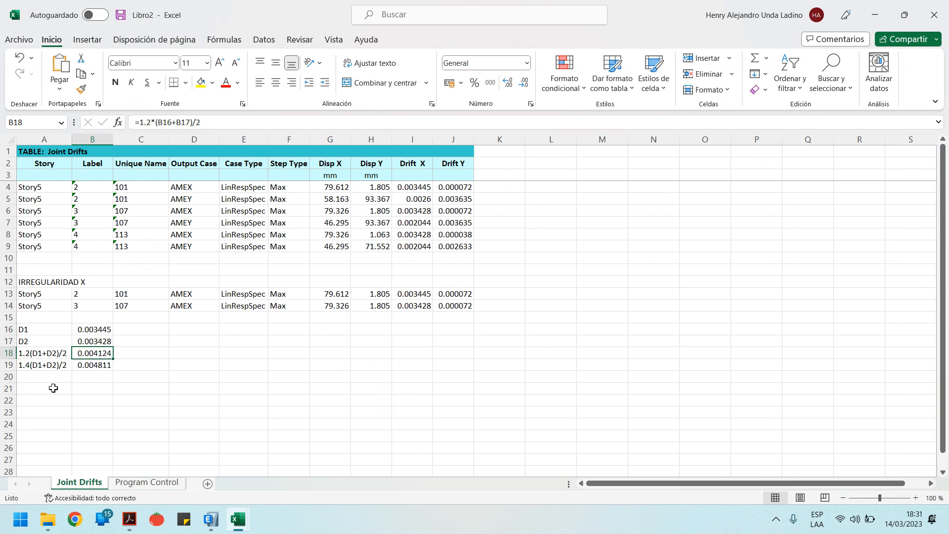
scroll(45, 389, "up", 1, "ctrl")
scroll(46, 390, "up", 2, "ctrl")
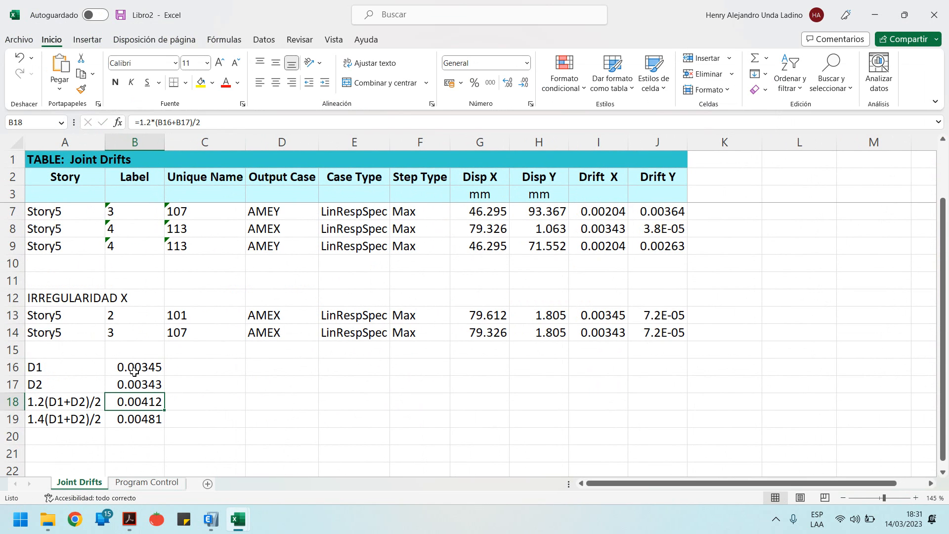
scroll(110, 380, "down", 1)
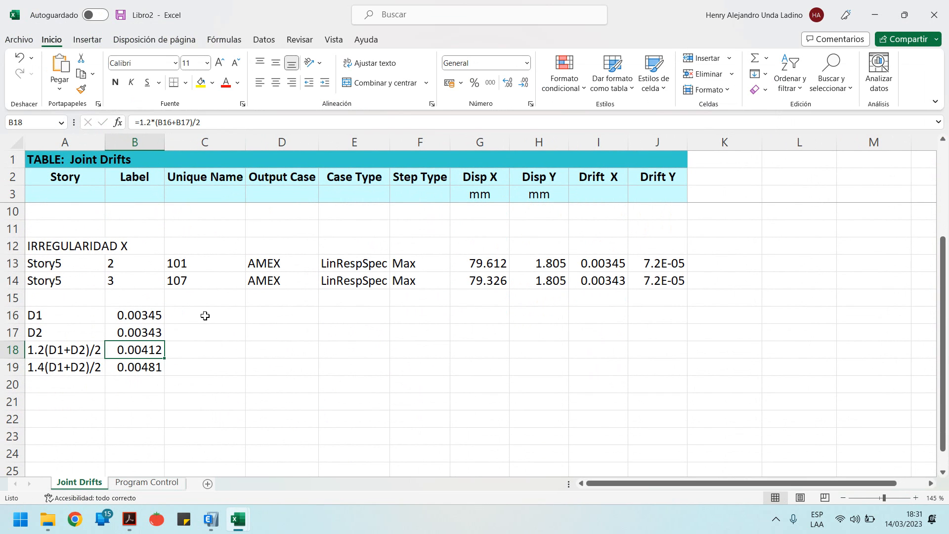
left_click(203, 314)
type("=")
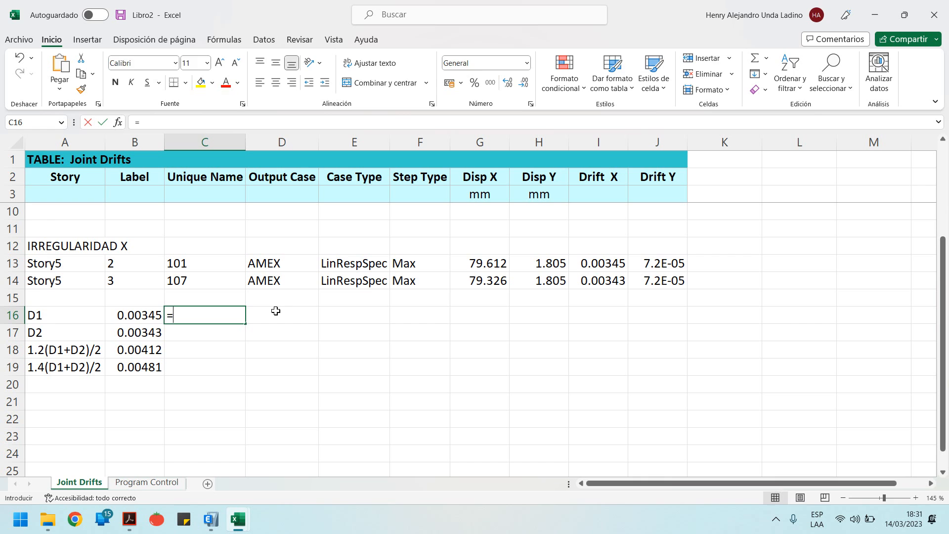
key("Left")
key("Left")
key("Right")
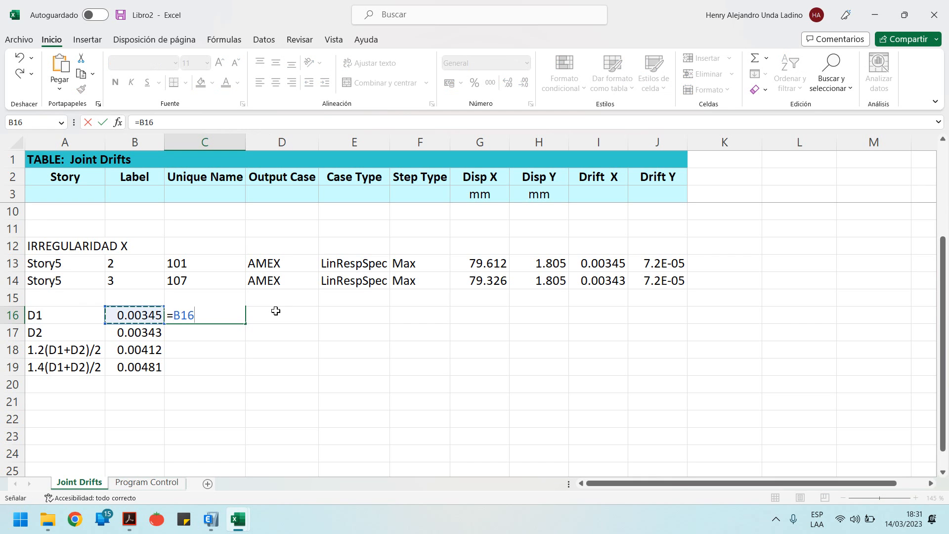
type("*100")
key("Return")
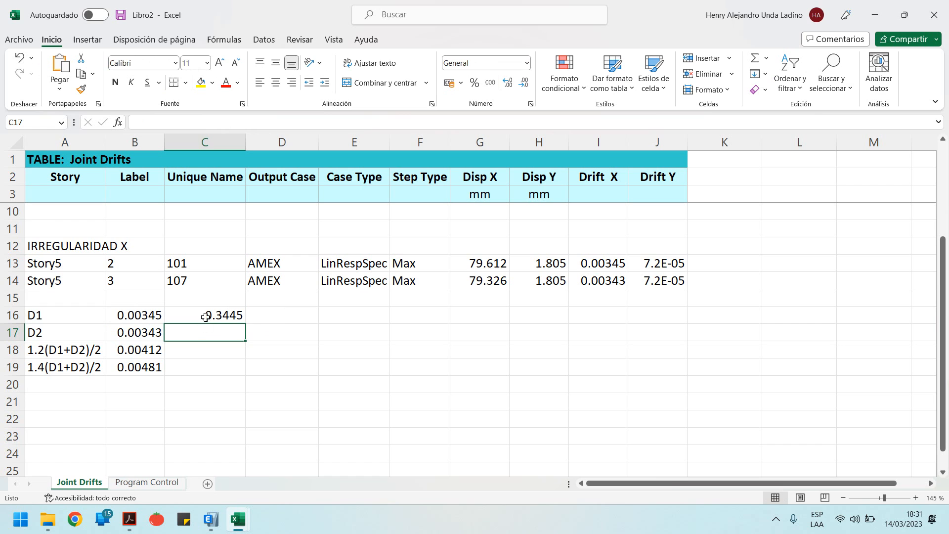
Fill the percentage formula from C16 down through C19 for D2 and the two limits
left_click(228, 305)
left_click(249, 317)
left_click(239, 318)
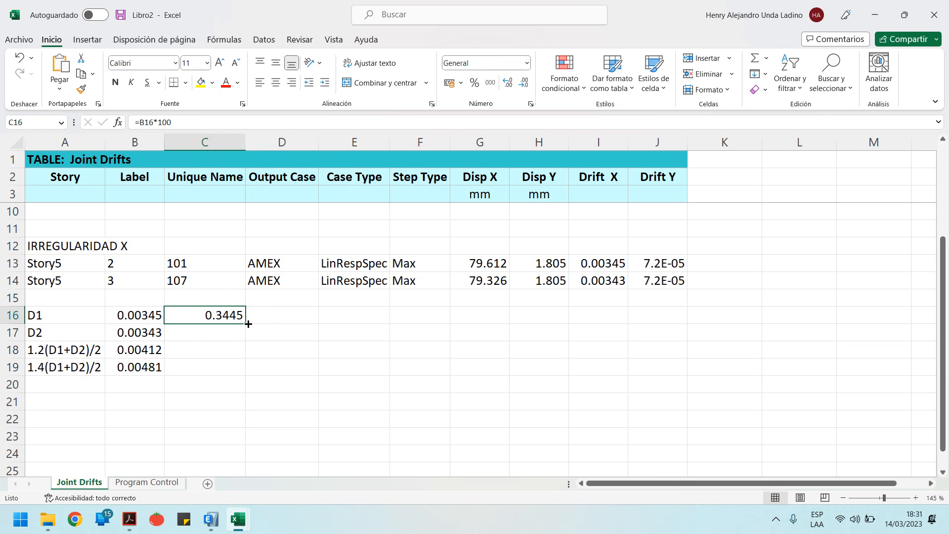
left_click_drag(245, 324, 236, 382)
left_click(223, 312)
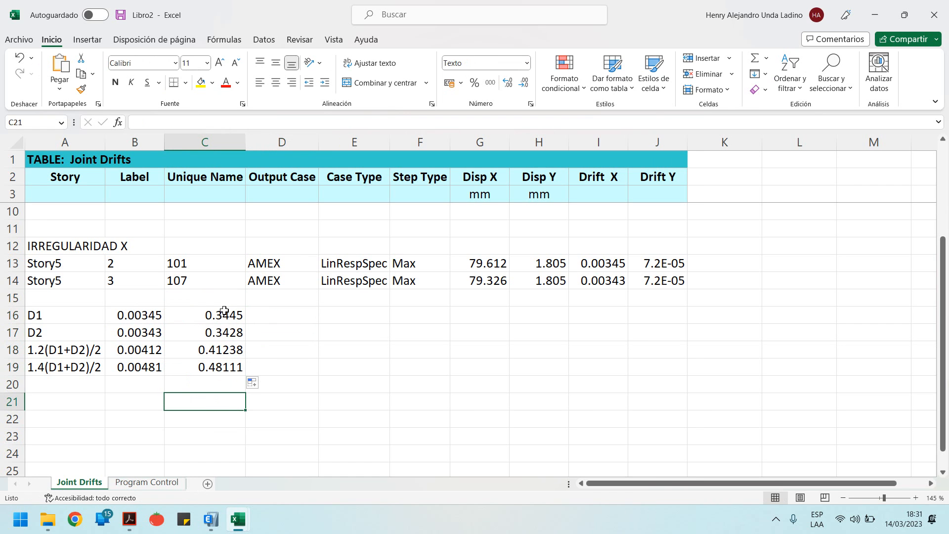
key("Down")
key("Down")
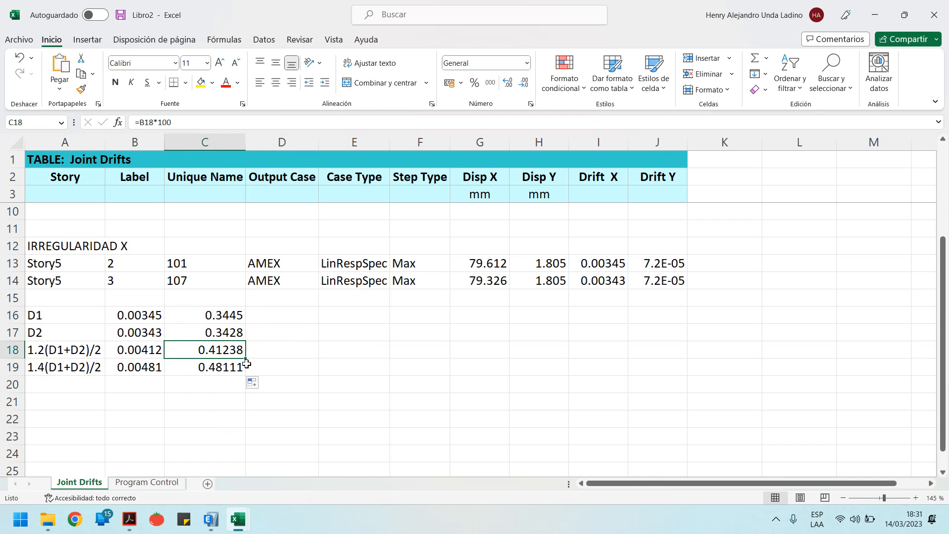
Enter the check formula =SI(C16<C18;"1";".9") in cell D18 to compare D1 with the 1.2 limit
left_click(285, 351)
type("=")
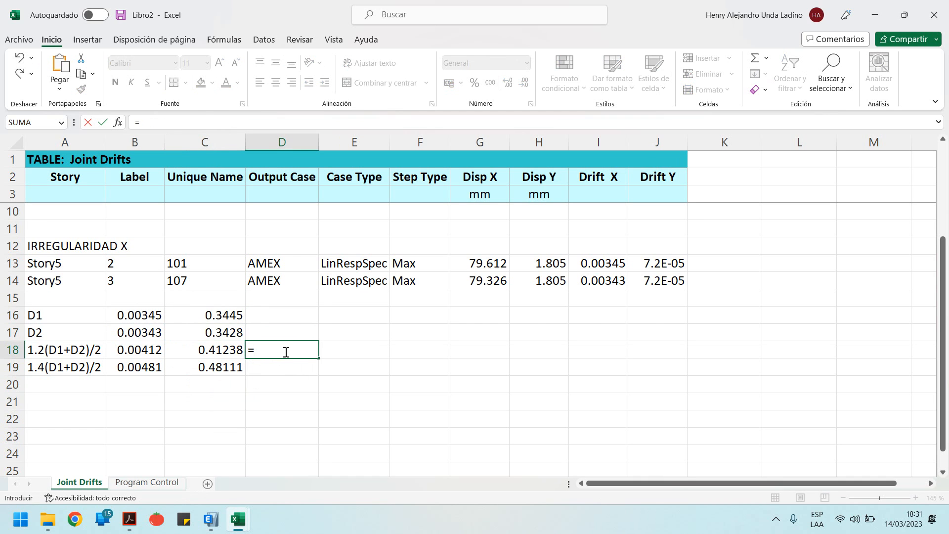
type("SI")
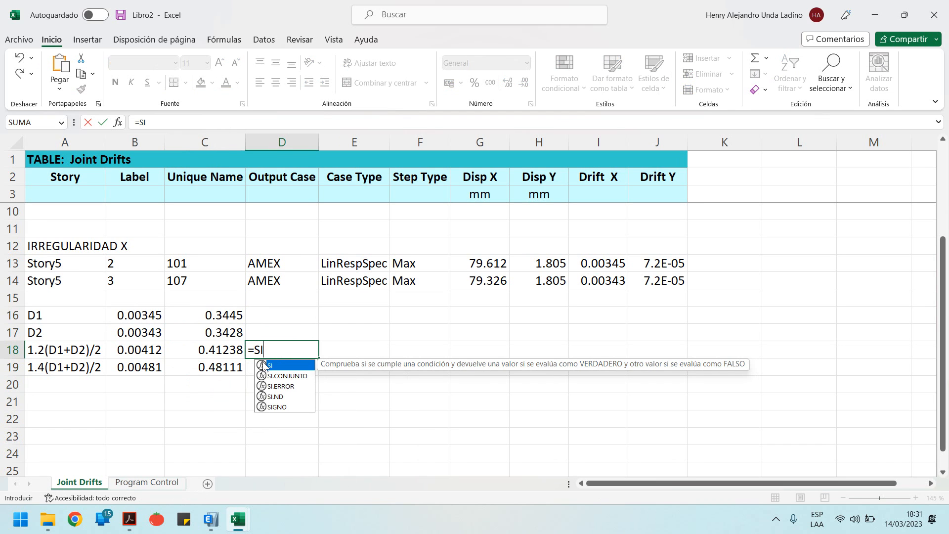
double_click(275, 366)
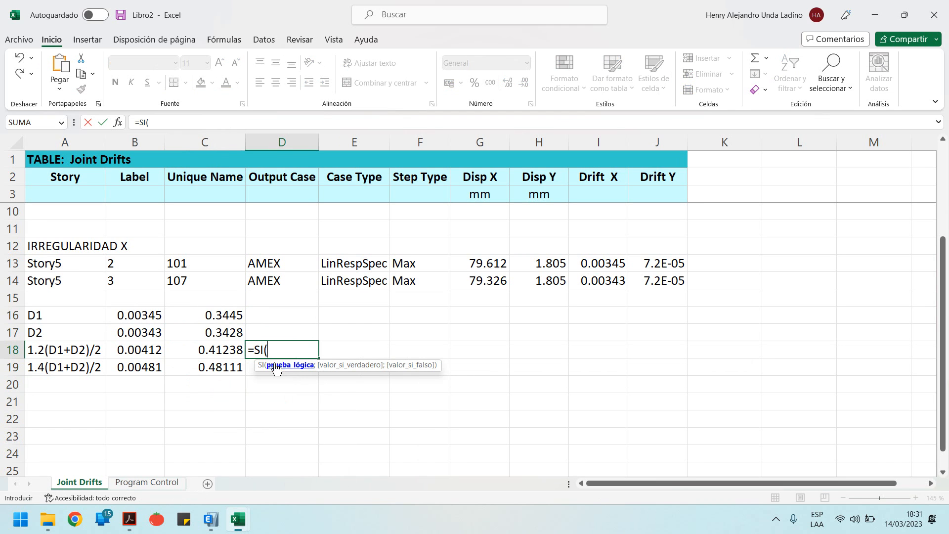
left_click(232, 317)
type("<")
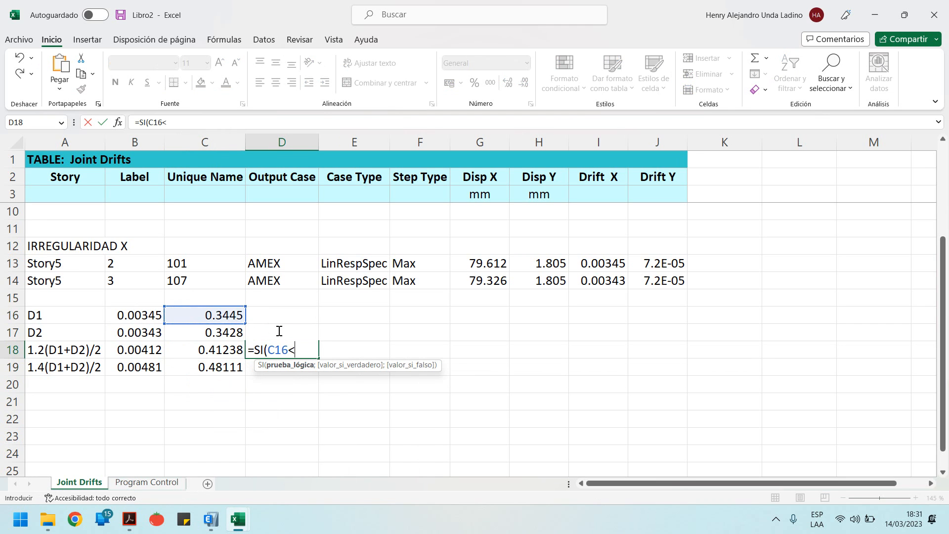
left_click(226, 348)
type(";\"1")
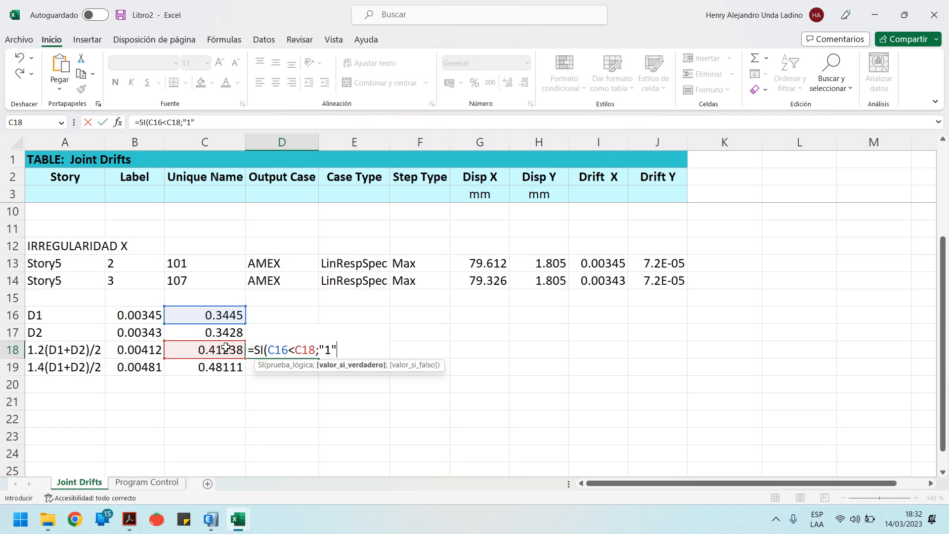
type(";\".9")
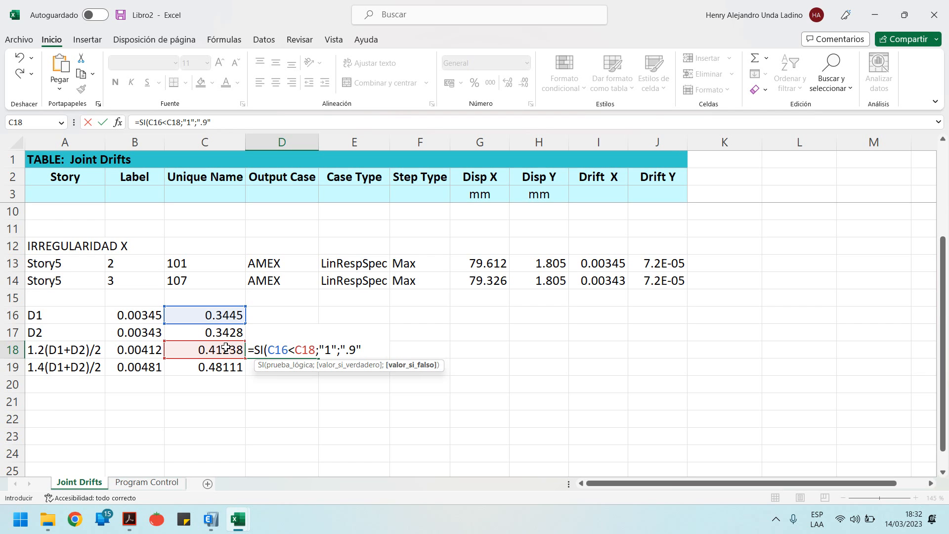
type(")")
key("Return")
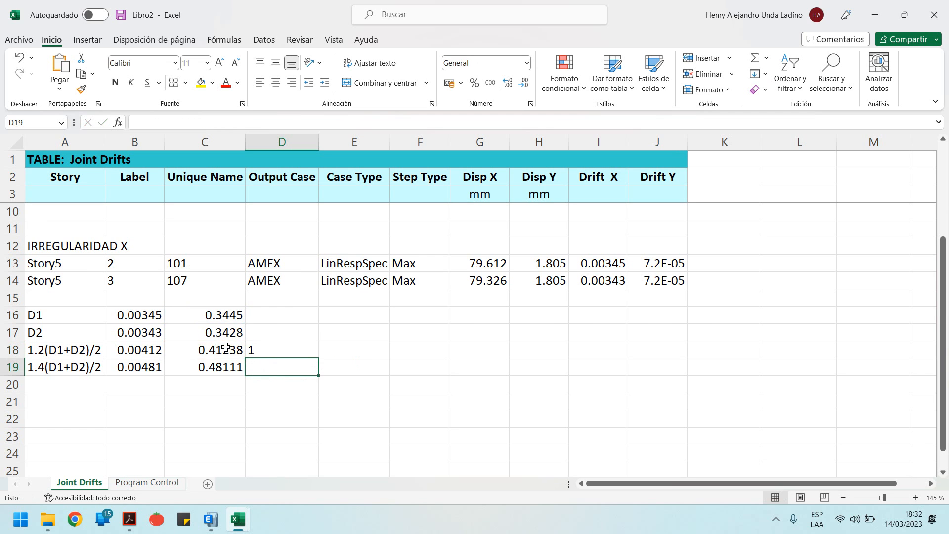
Copy the text of the check formula in cell D18 into cell D19
left_click(302, 347)
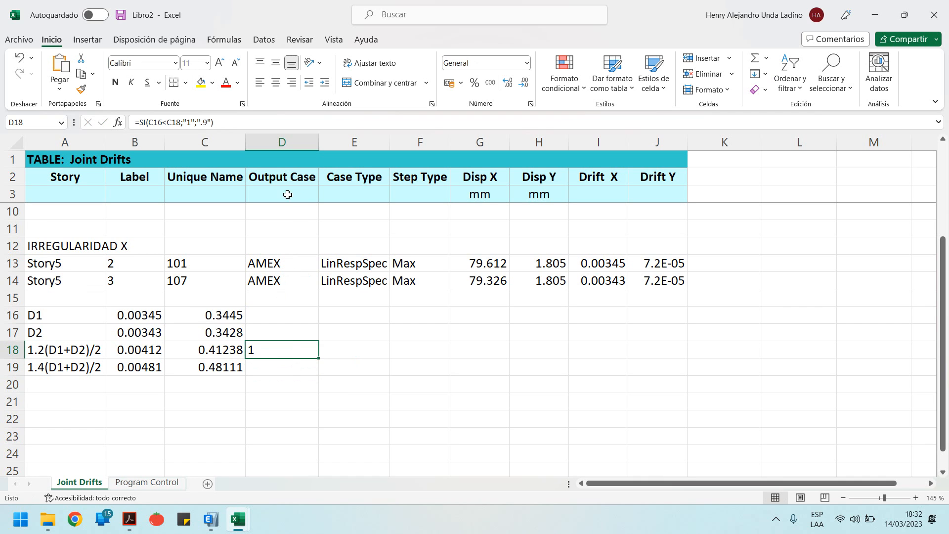
left_click_drag(229, 122, 58, 119)
key("ctrl+c")
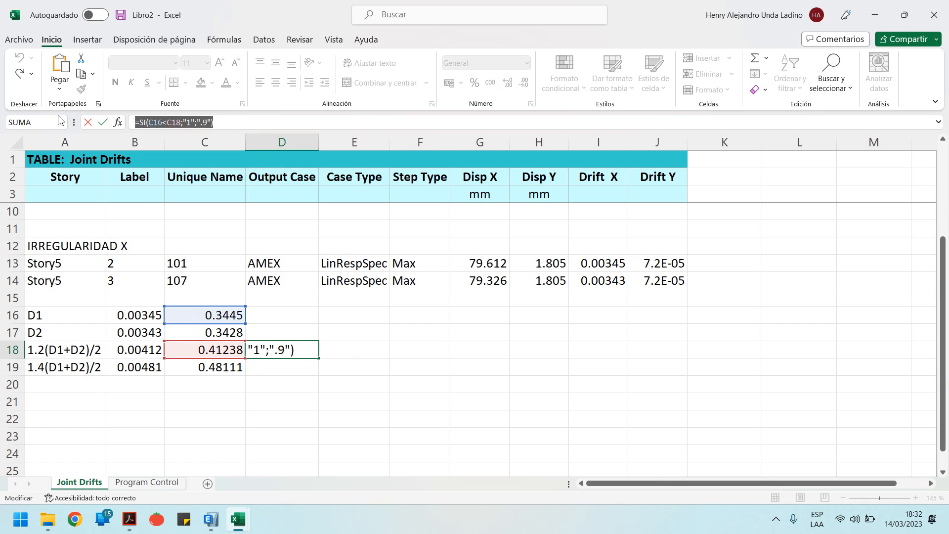
key("Return")
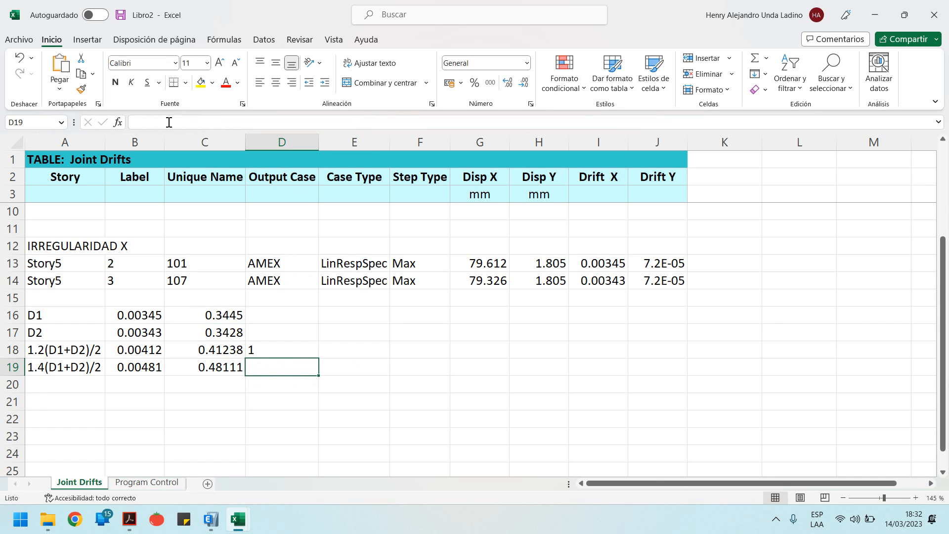
key("F2")
key("ctrl+v")
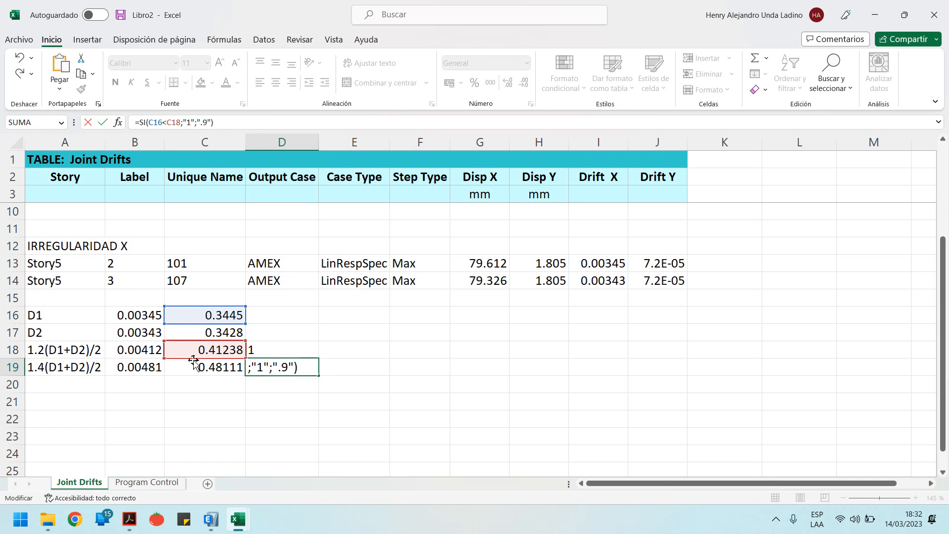
Change the formula in D19 to =SI(C16>C19;".8";"1") to compare D1 with the 1.4 limit
left_click_drag(196, 362, 196, 378)
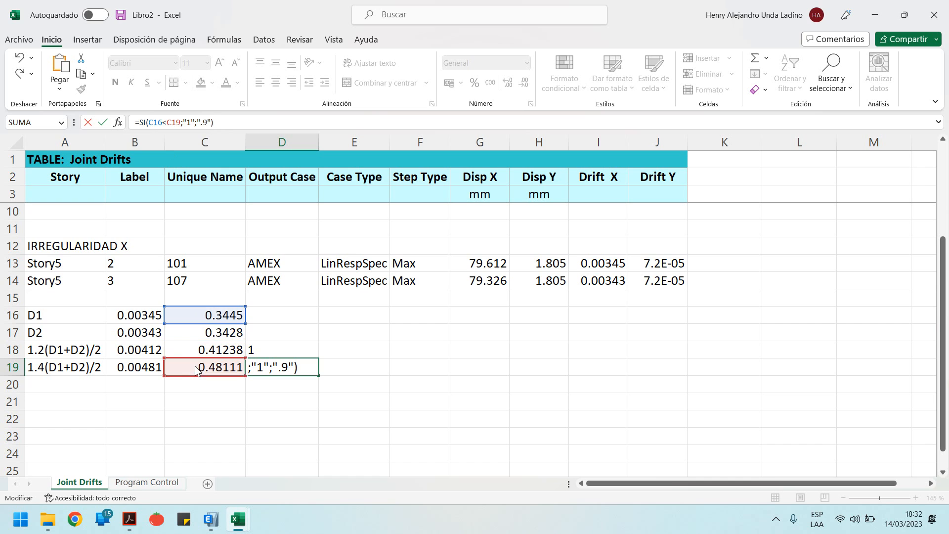
double_click(165, 125)
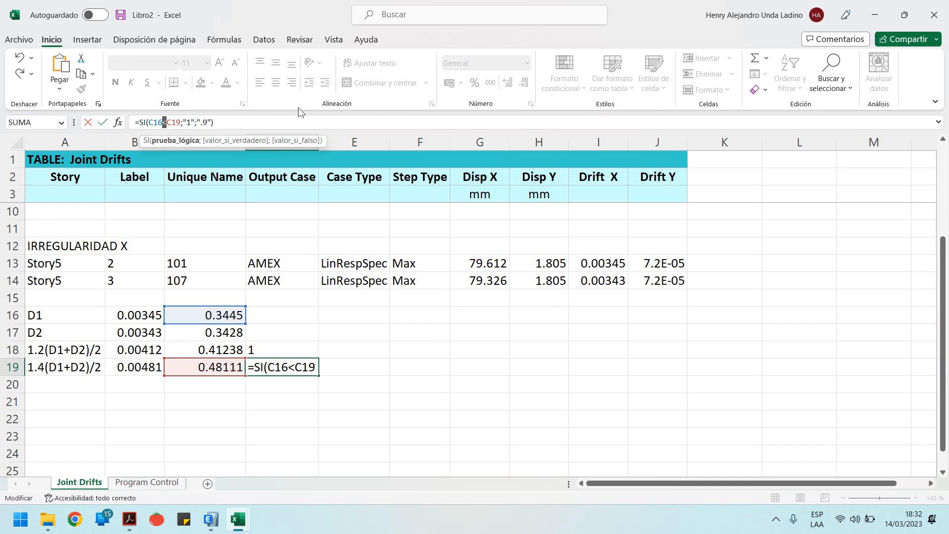
type(">")
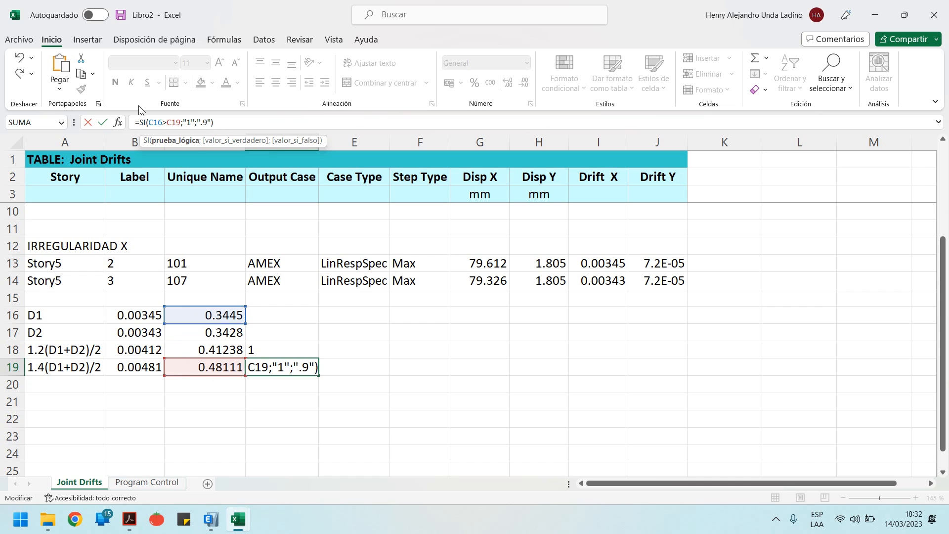
double_click(187, 124)
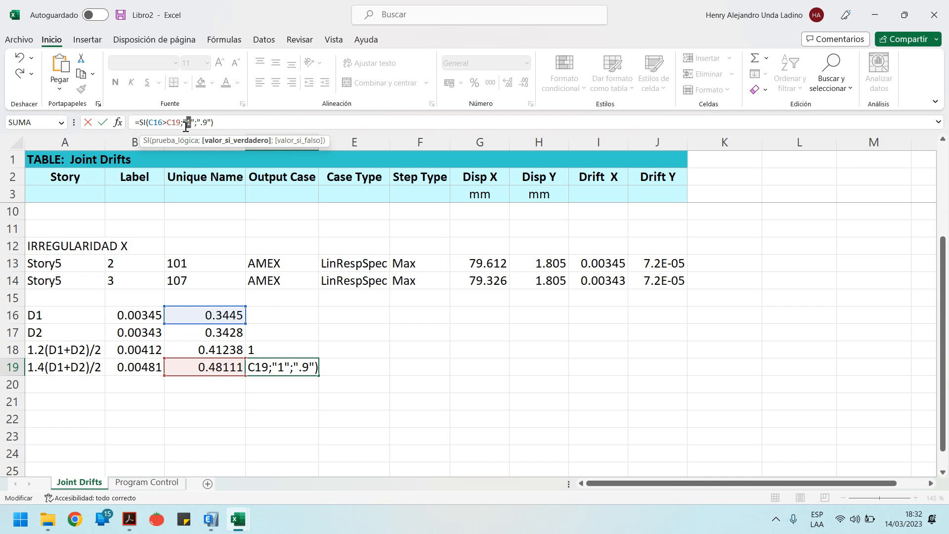
type(".8")
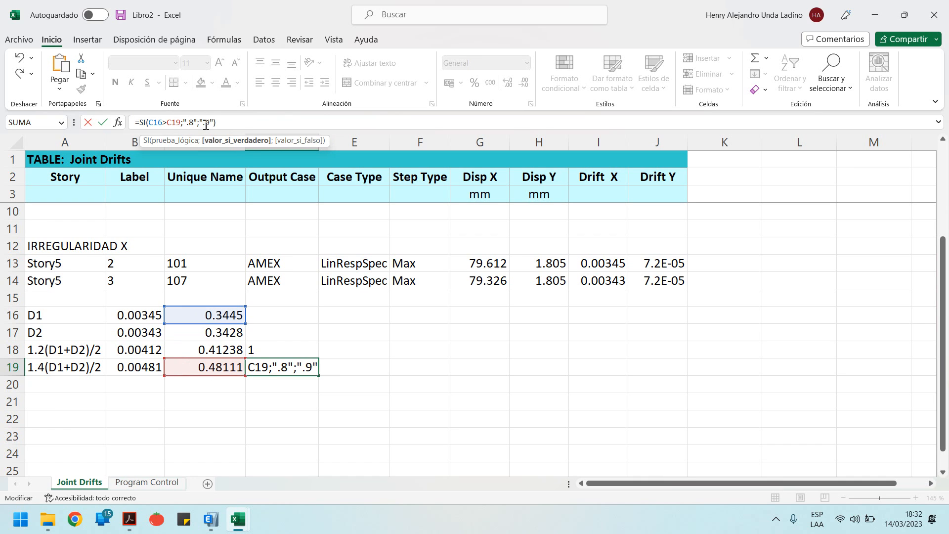
double_click(205, 124)
type("1")
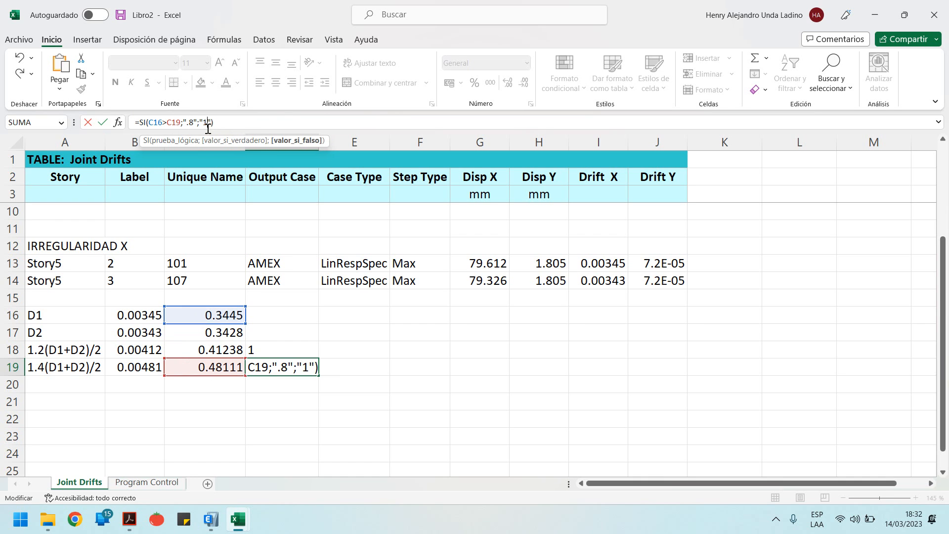
key("Return")
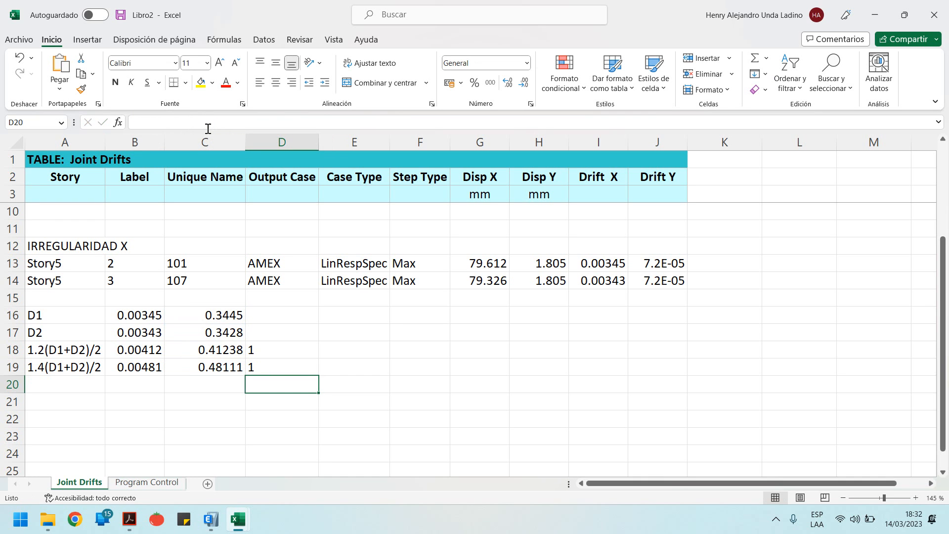
Overwrite the D1 percentage in cell C16 with the trial value .4 to test the checks
key("Up")
key("Up")
key("Up")
key("Up")
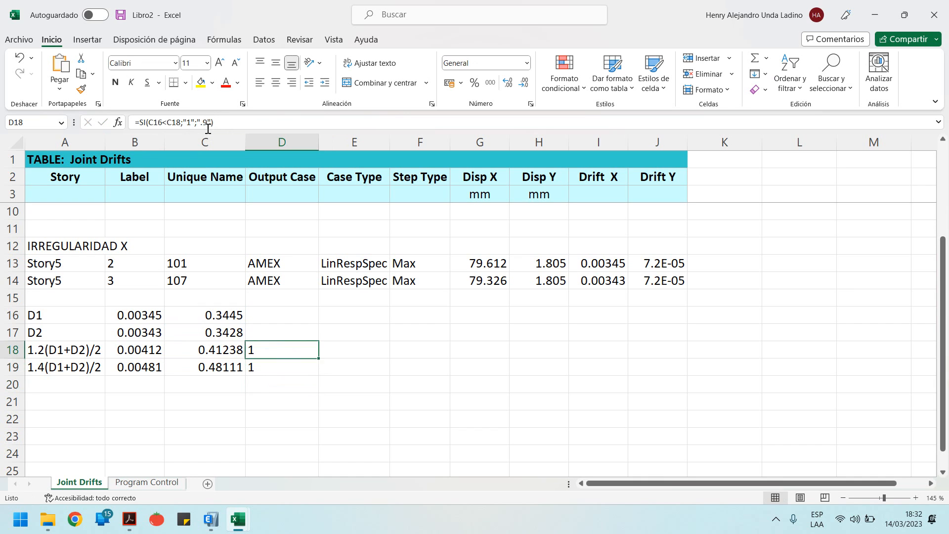
key("Left")
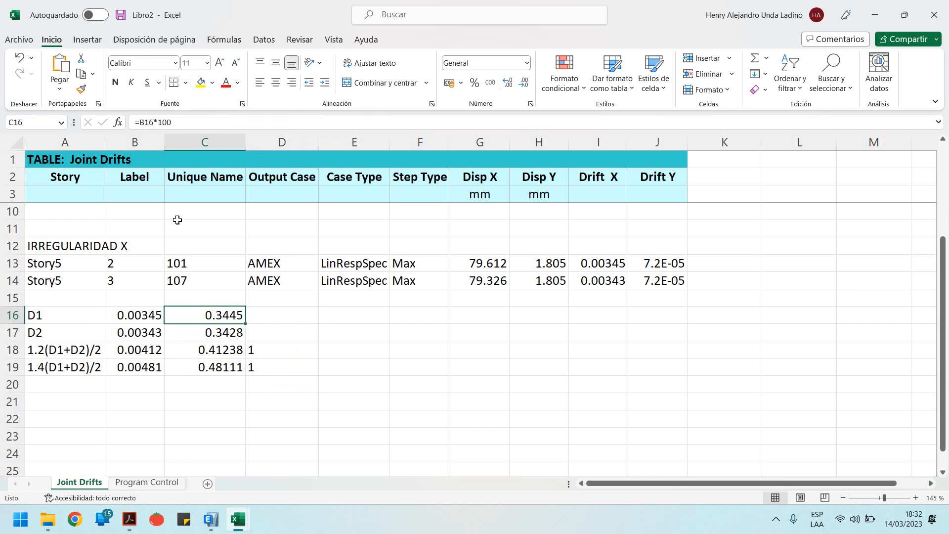
type(".")
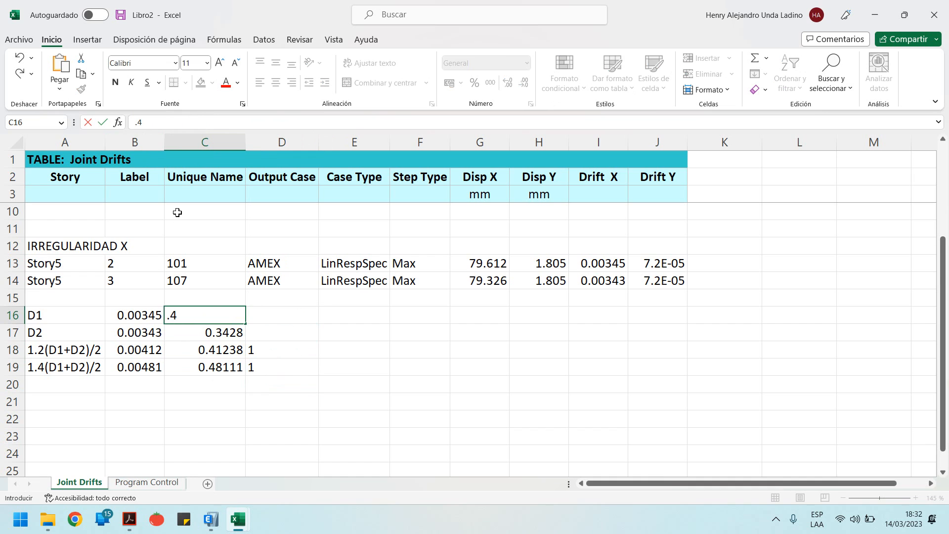
type("4")
key("Return")
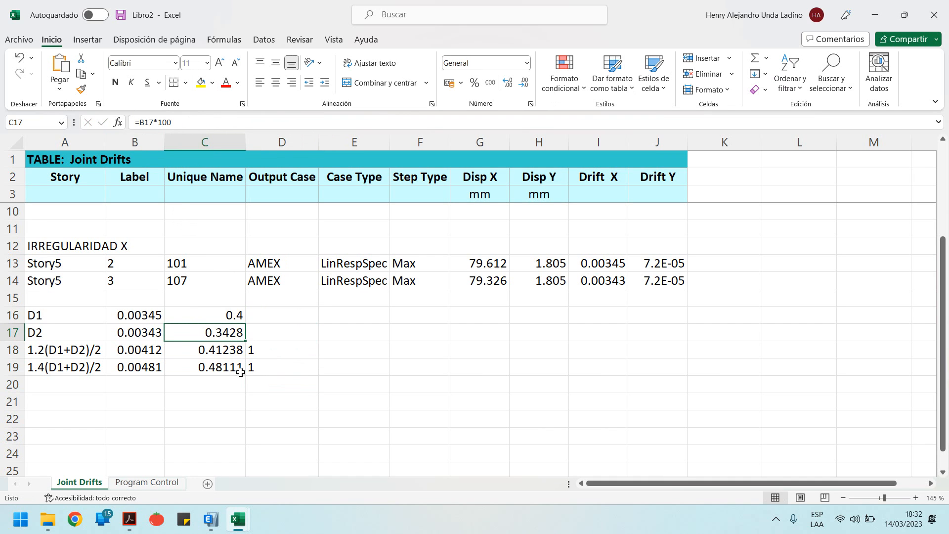
Set the trial D1 value in cell C16 to 0.45 and look at the 1.2 limit check in D18
left_click(229, 315)
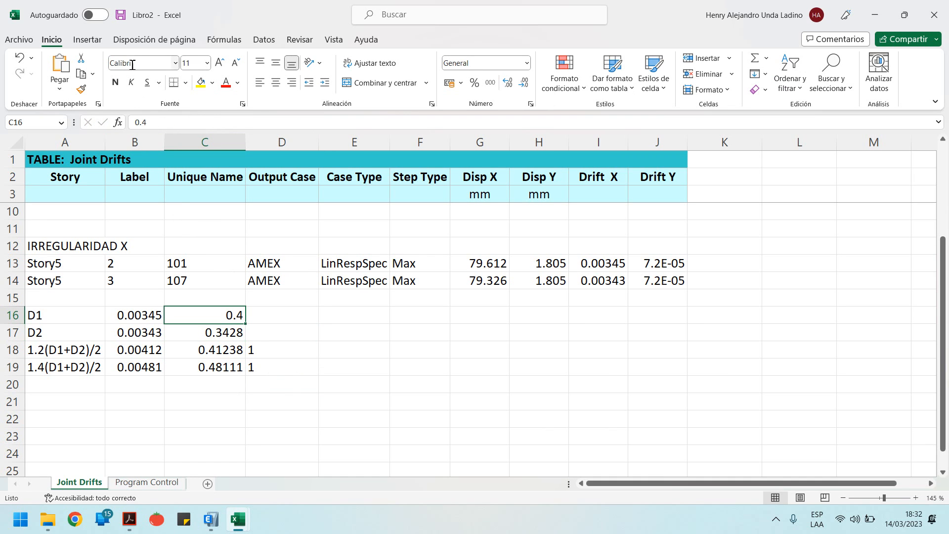
left_click(150, 123)
type("5")
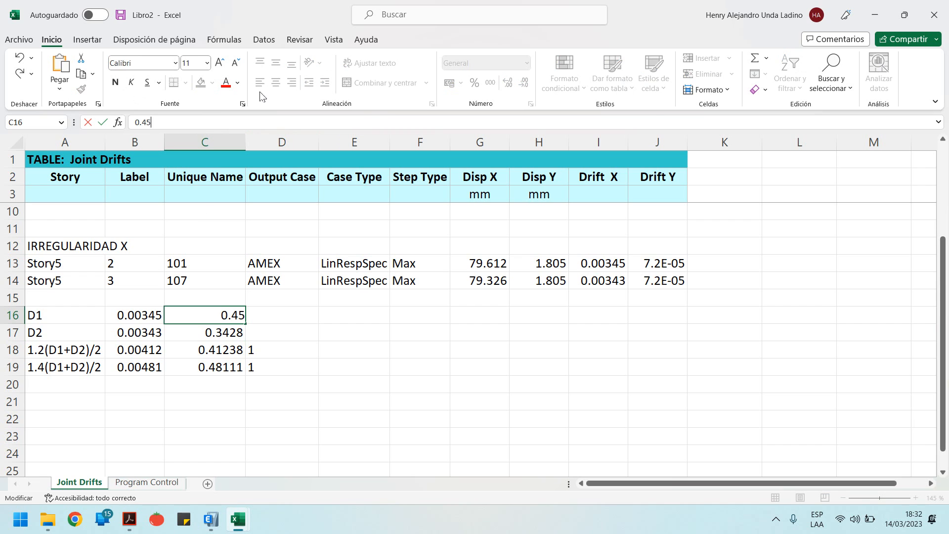
key("Return")
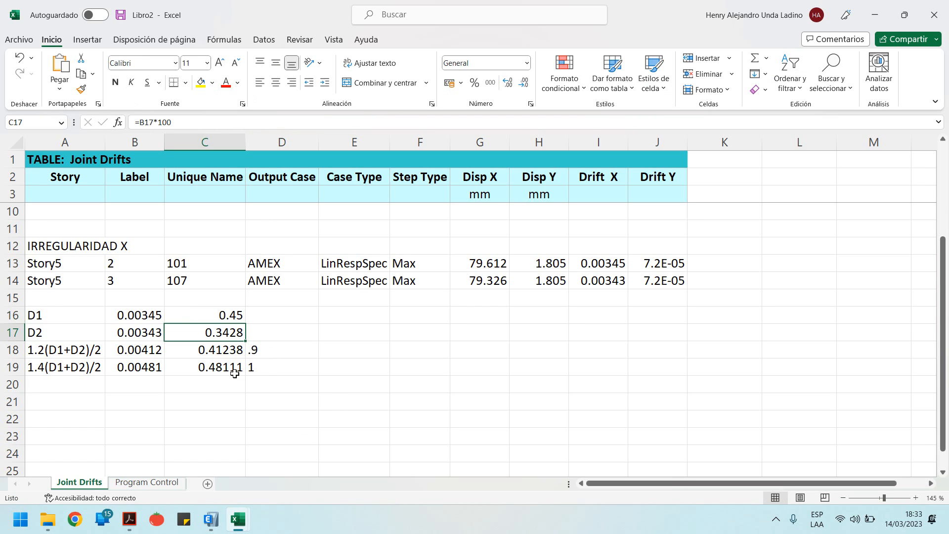
left_click(270, 350)
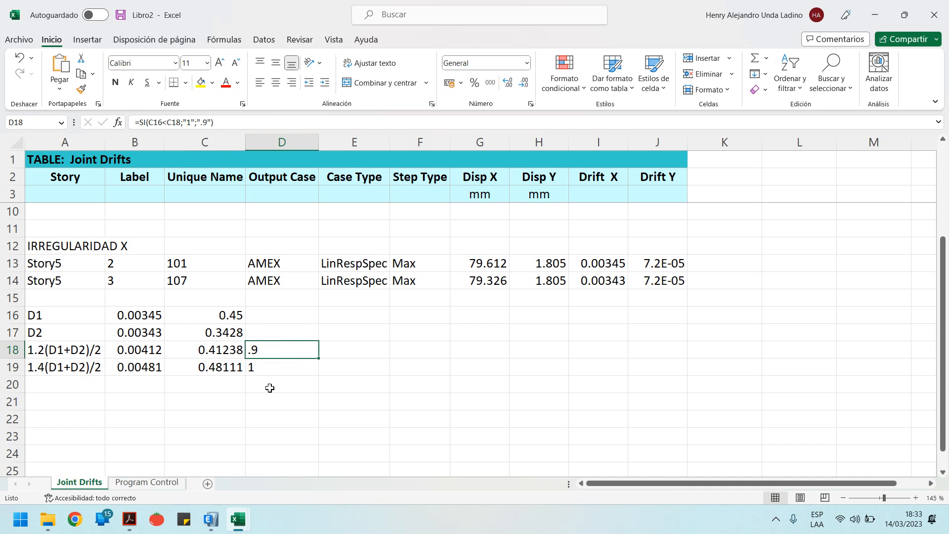
Label cell C20 FIX and enter the formula =MIN(D18:D19) in cell D20
left_click(232, 385)
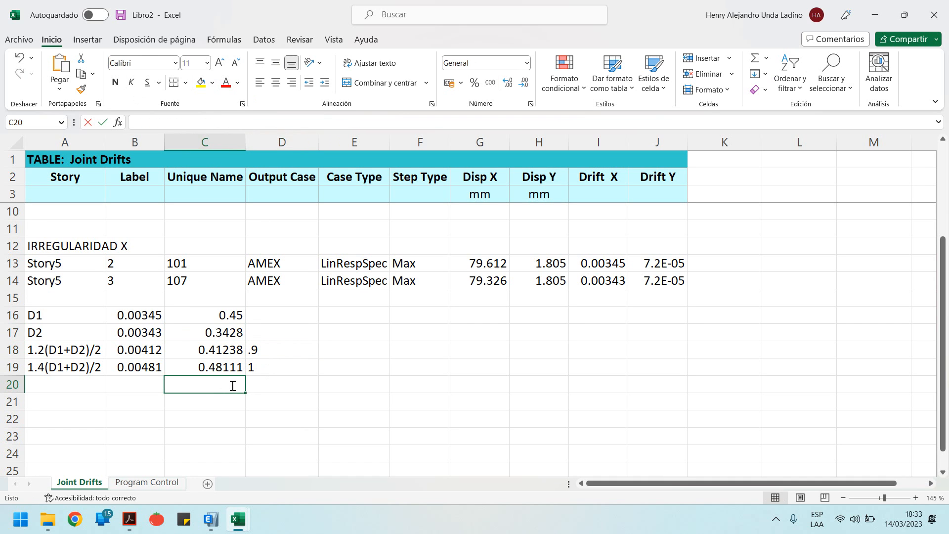
type("FIX")
key("Tab")
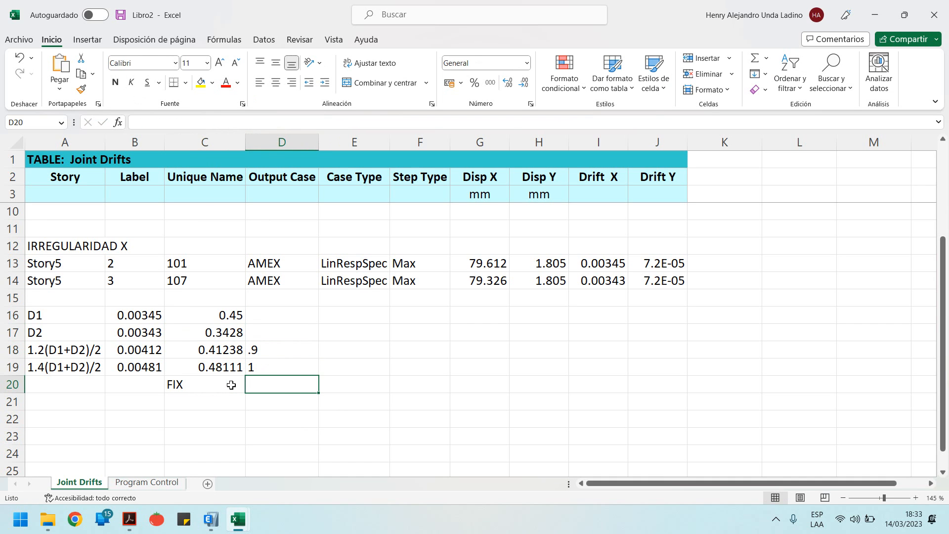
type("=MI")
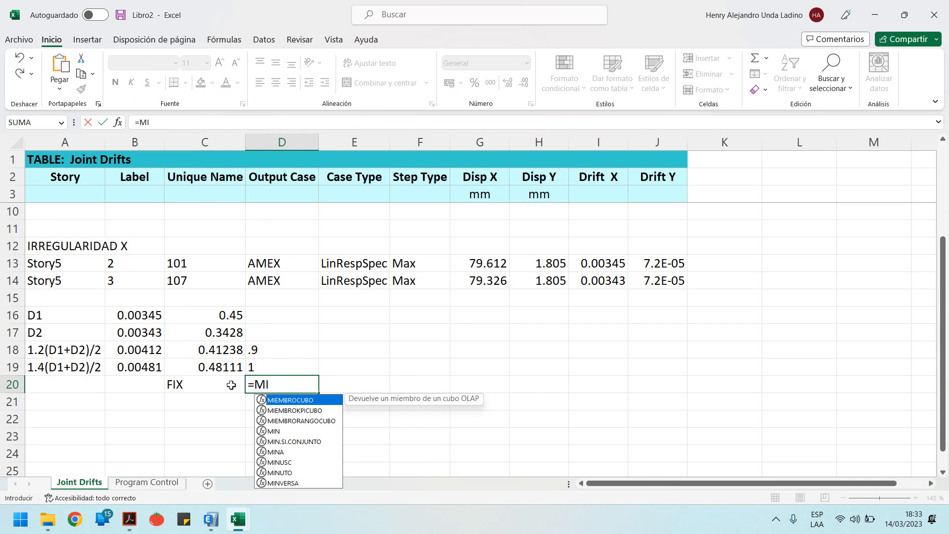
double_click(283, 432)
left_click(267, 347)
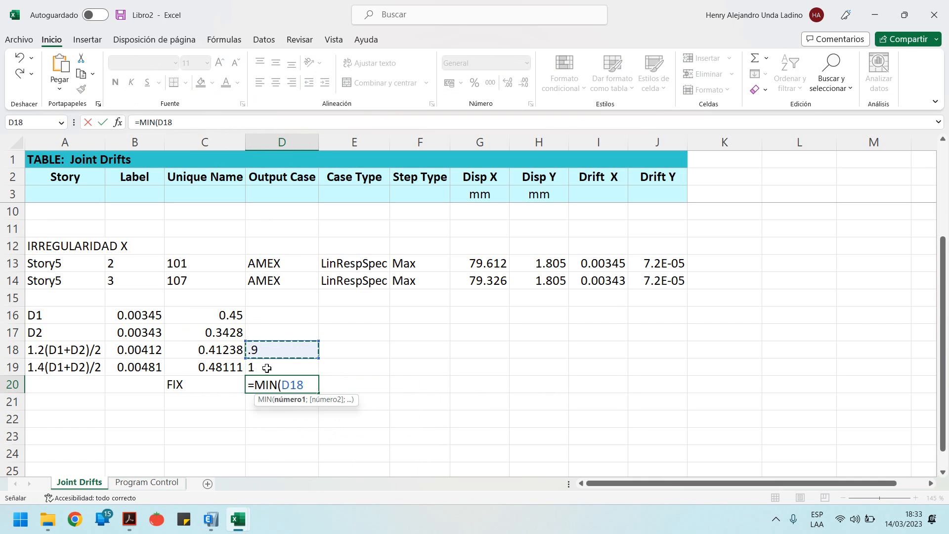
left_click_drag(267, 368, 280, 371)
type(")")
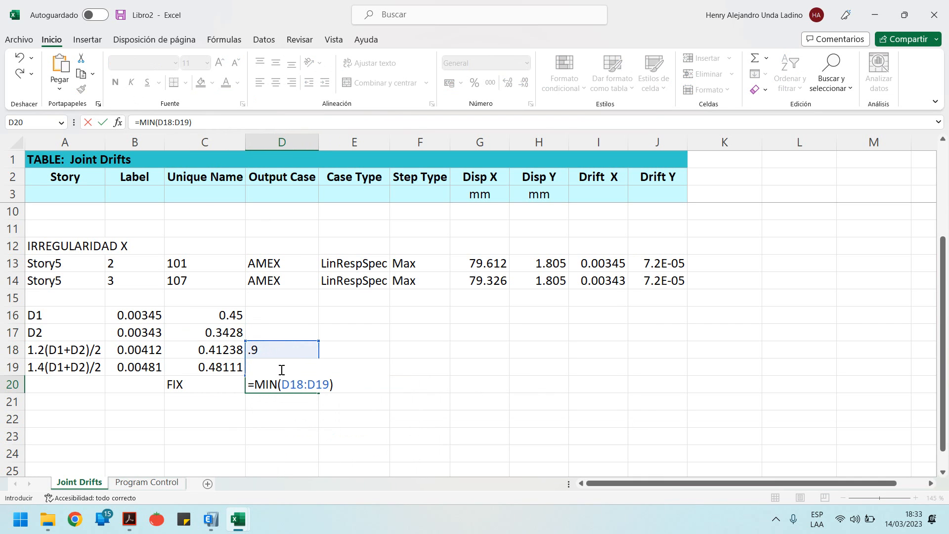
key("Return")
Recheck the minimum formula in D20 and format its result with four decimal places
left_click(268, 384)
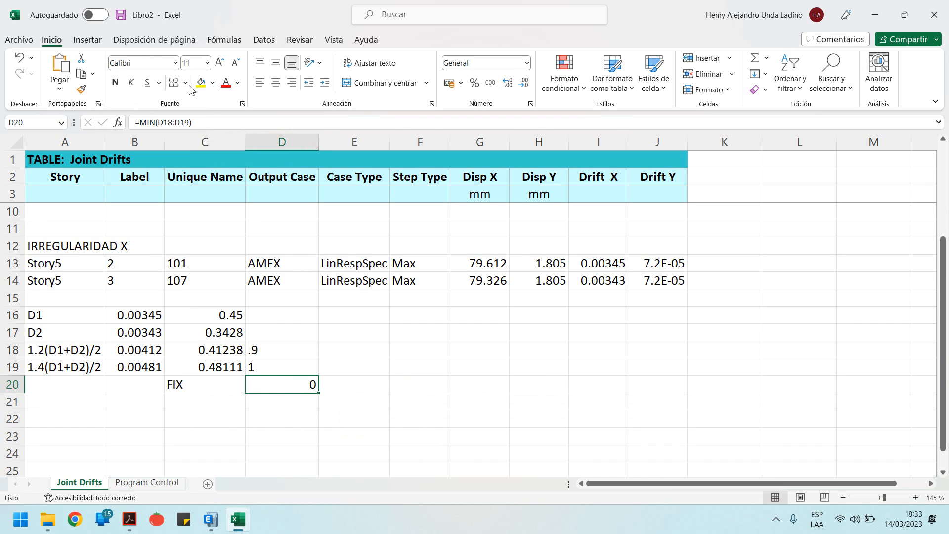
left_click(224, 126)
key("Return")
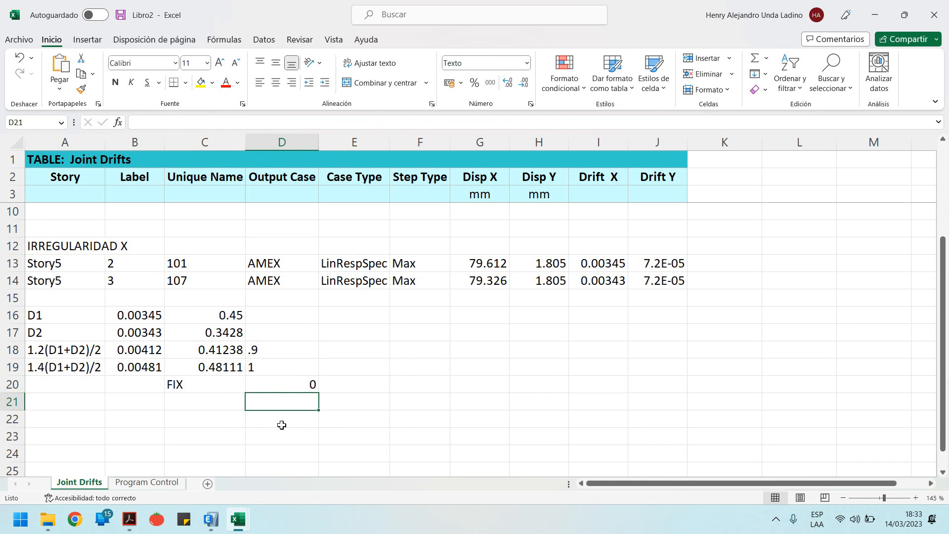
left_click(296, 388)
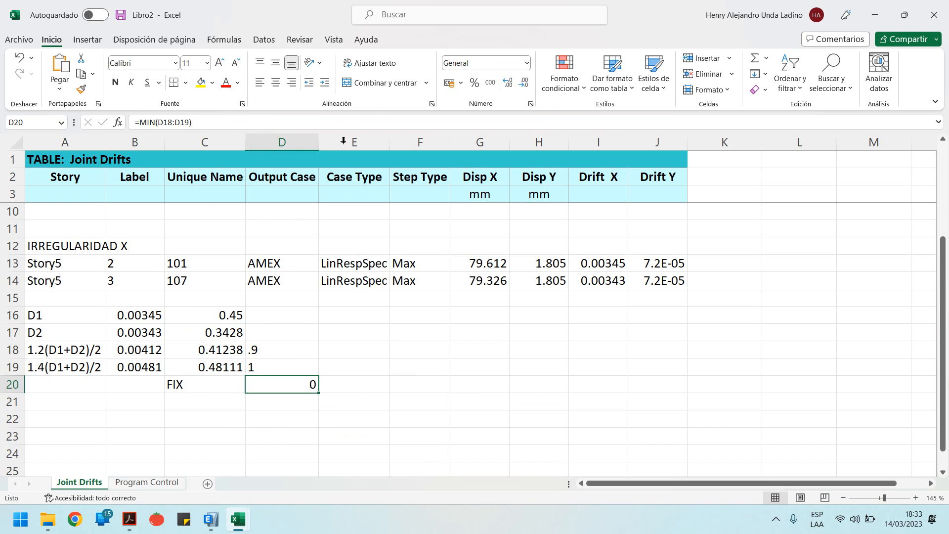
left_click(508, 82)
left_click(508, 83)
left_click(508, 83)
left_click(508, 82)
Examine the check formulas in D18 and D19 and the range used by the minimum formula in D20
left_click(277, 352)
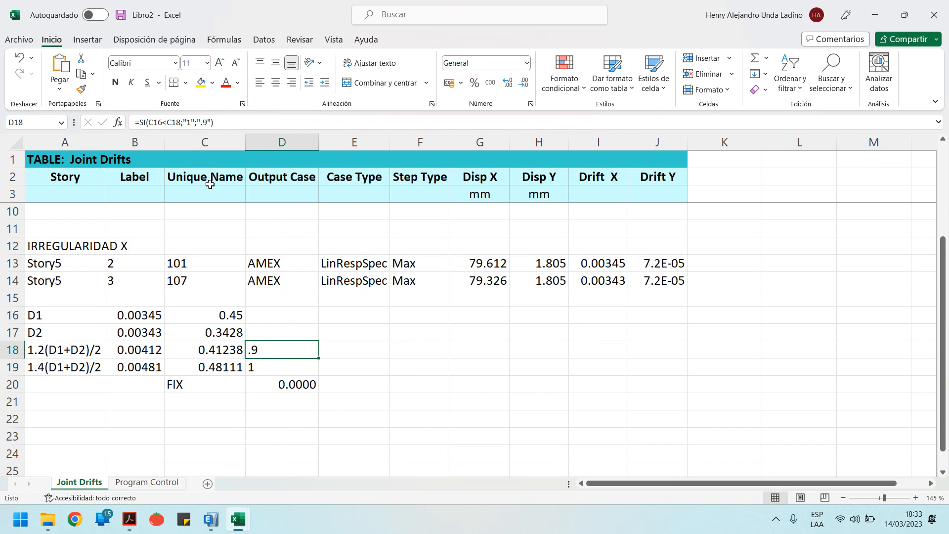
double_click(203, 126)
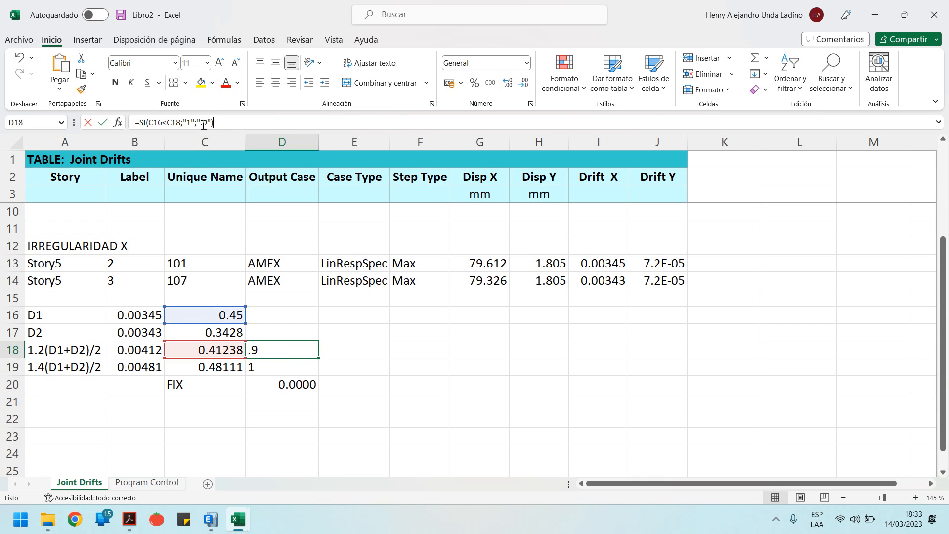
key("Return")
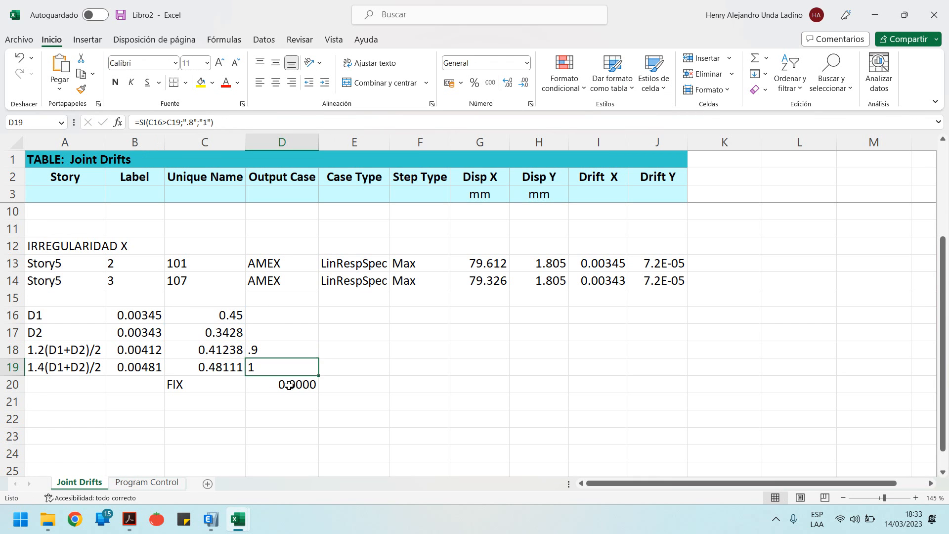
key("Return")
left_click(293, 122)
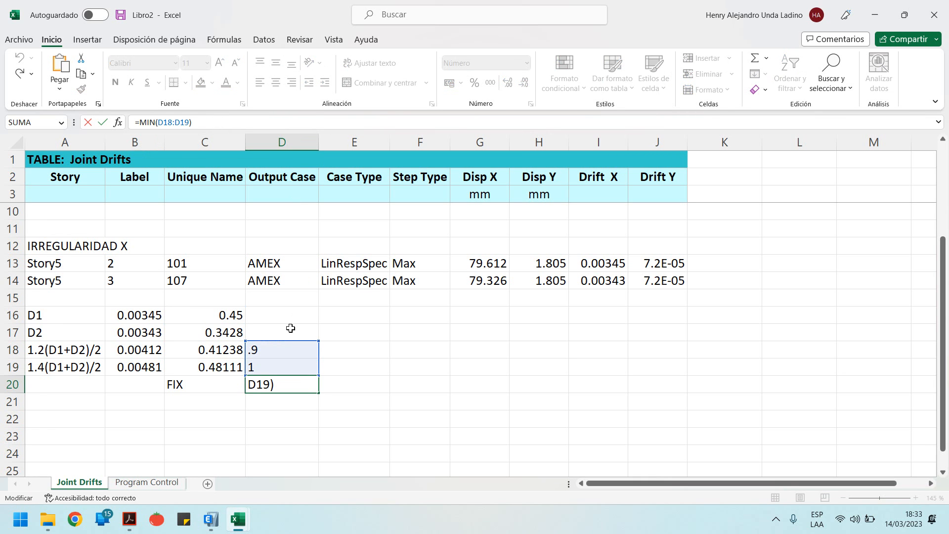
mouse_move(291, 345)
left_mouse_down()
mouse_move(292, 322)
mouse_move(293, 347)
left_mouse_up()
key("Return")
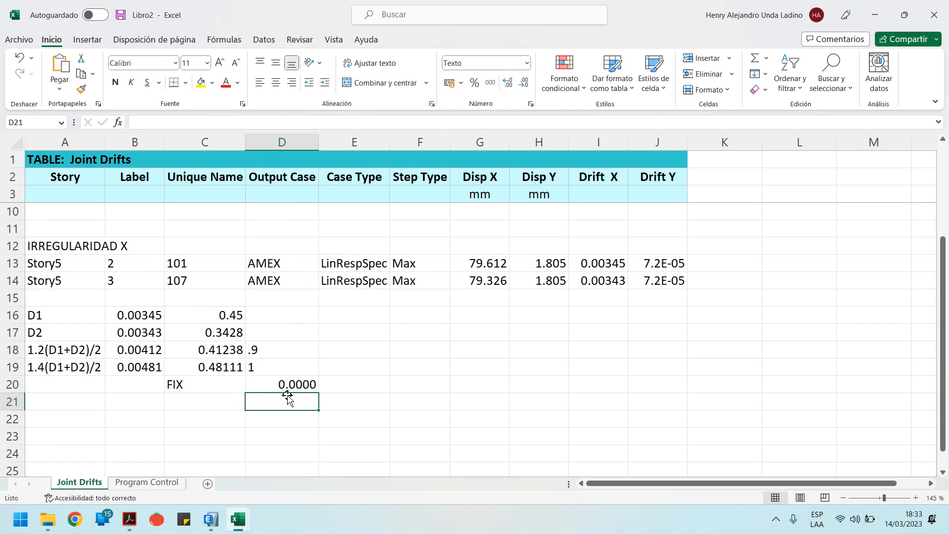
left_click(289, 383)
Try ",9" with a decimal comma as the false result in D18's formula, and restore it to ".9"
left_click(272, 350)
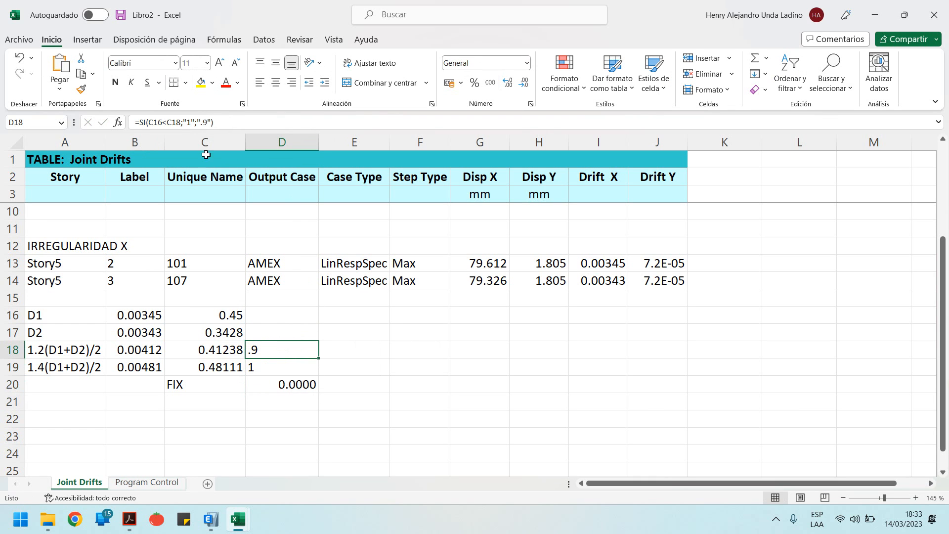
left_click(202, 123)
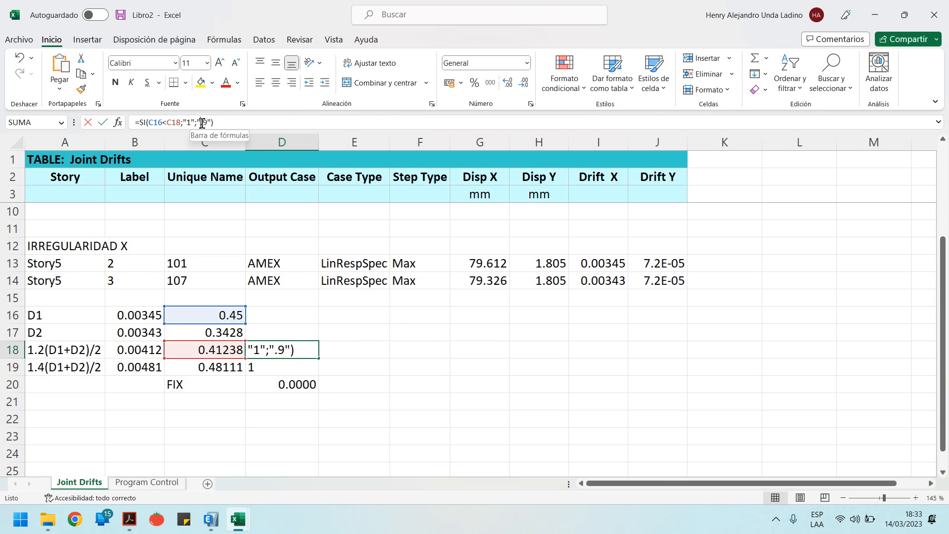
type(".")
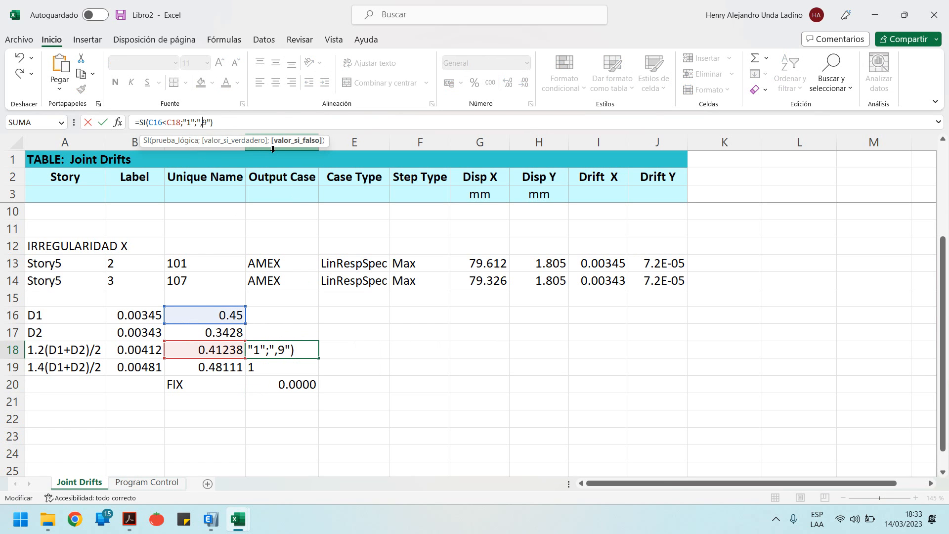
key("Return")
left_click(279, 351)
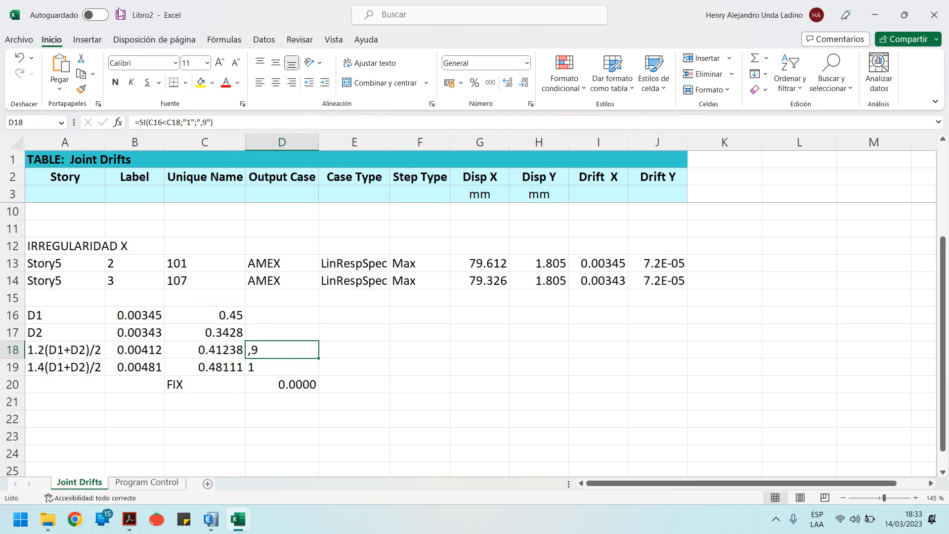
left_click(201, 123)
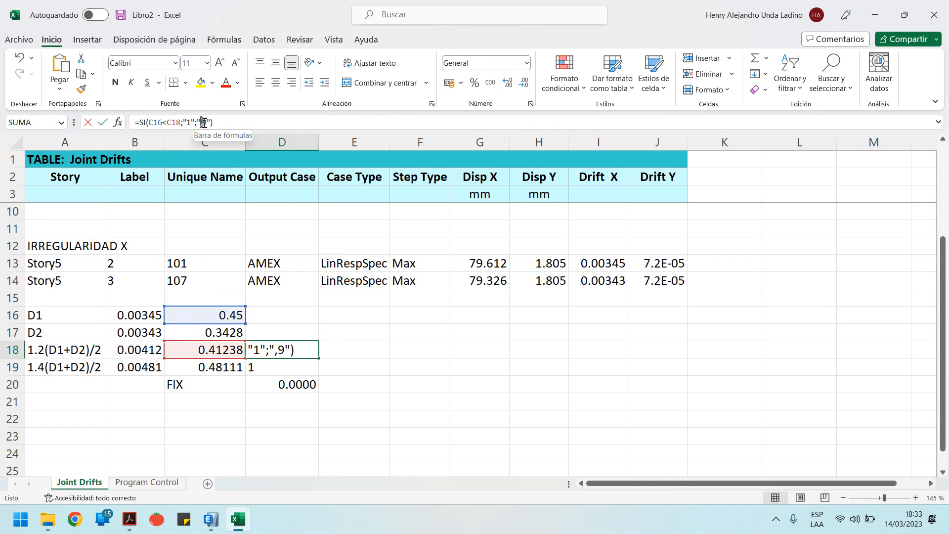
left_click(203, 122)
type(".")
key("Return")
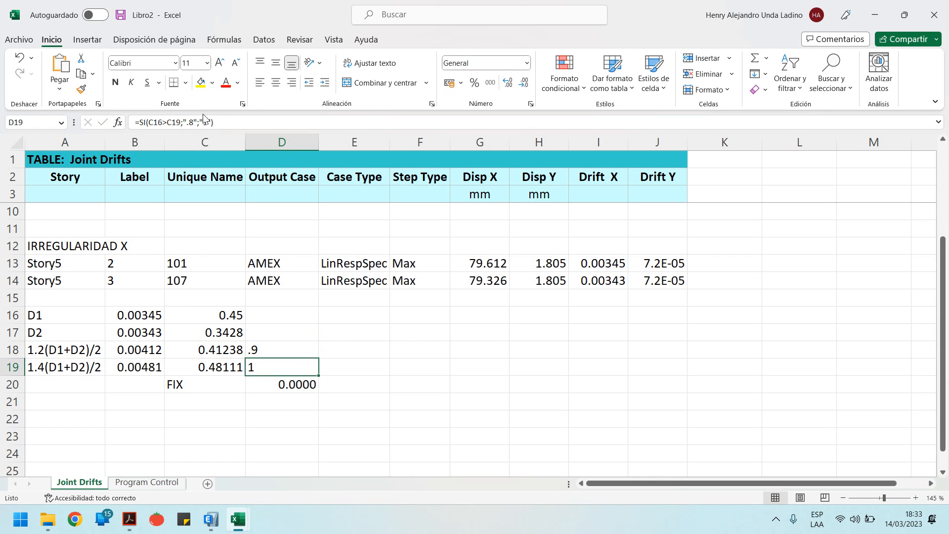
key("Down")
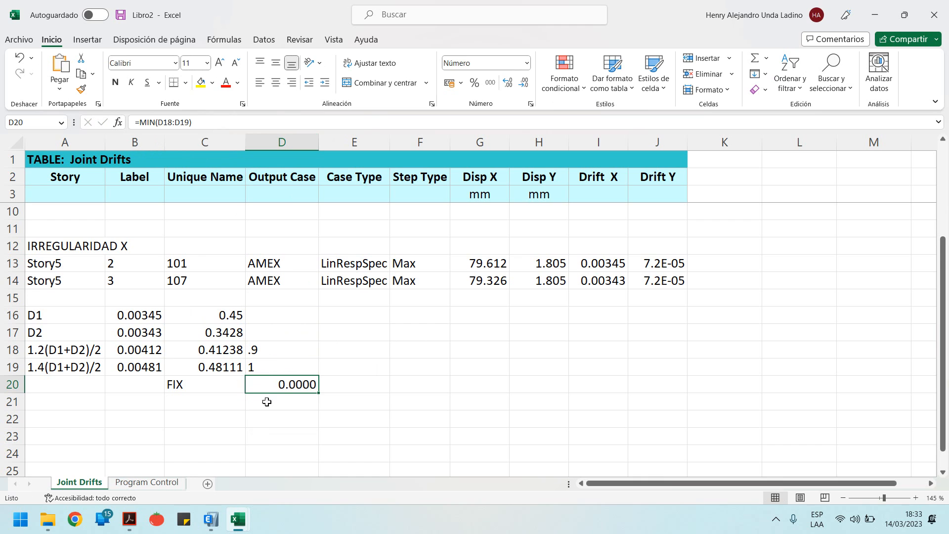
Remove the quotation marks from both results in cell D18 so its formula reads =SI(C16<C18;1;.9)
left_click(269, 353)
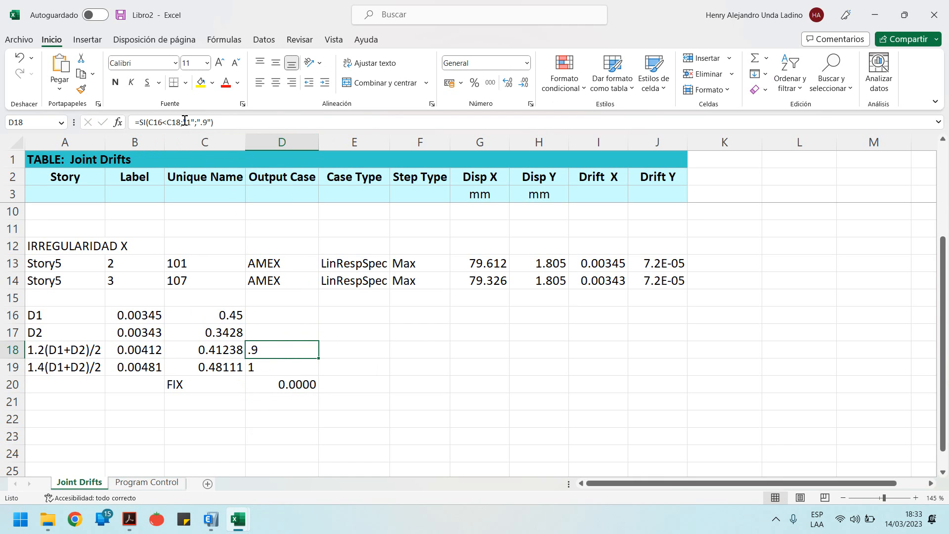
left_click_drag(184, 122, 198, 122)
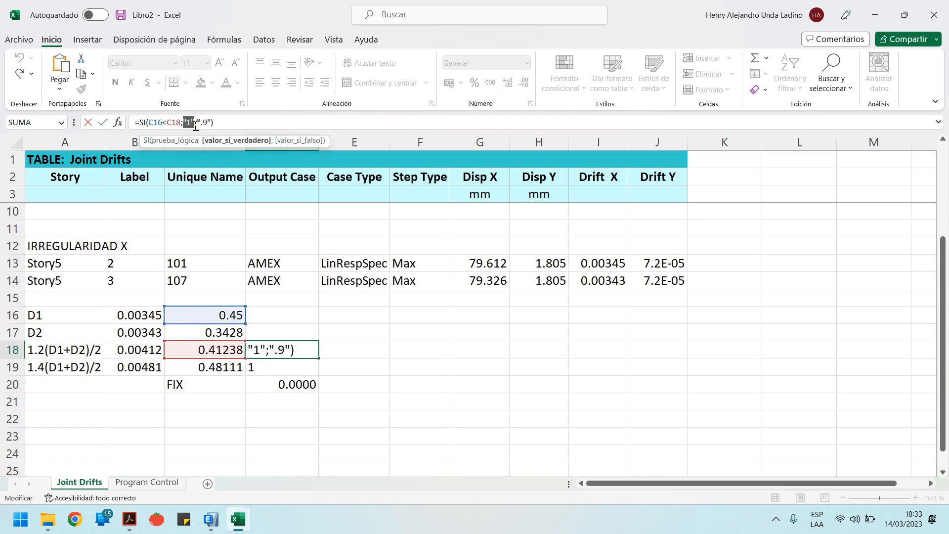
type("1")
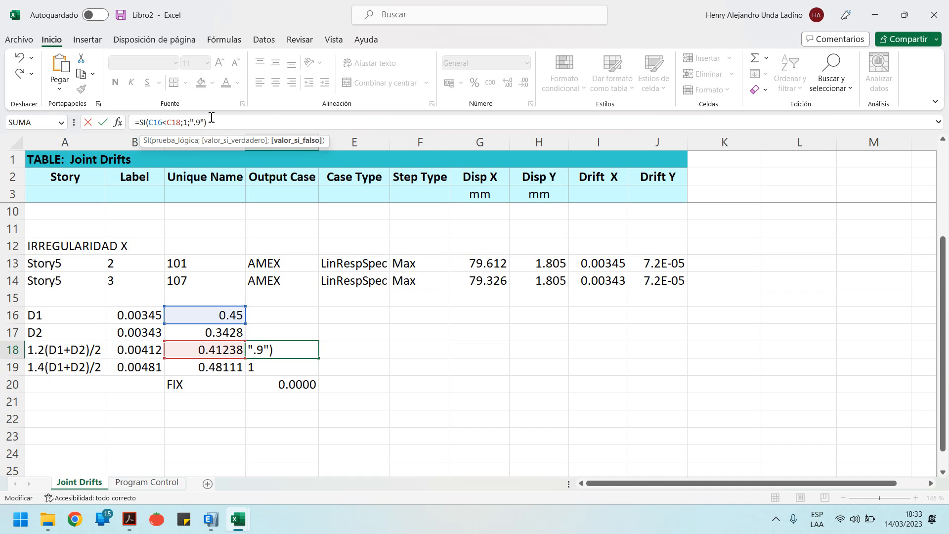
key("Delete")
key("Return")
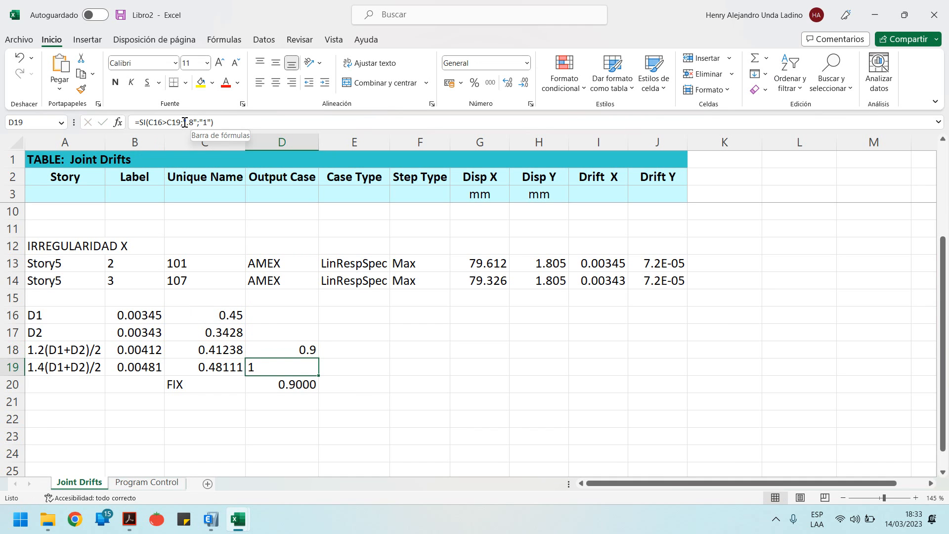
Make both results in cell D19 numeric by removing their quotation marks, giving =SI(C16>C19;.8;1)
left_click(185, 121)
key("Delete")
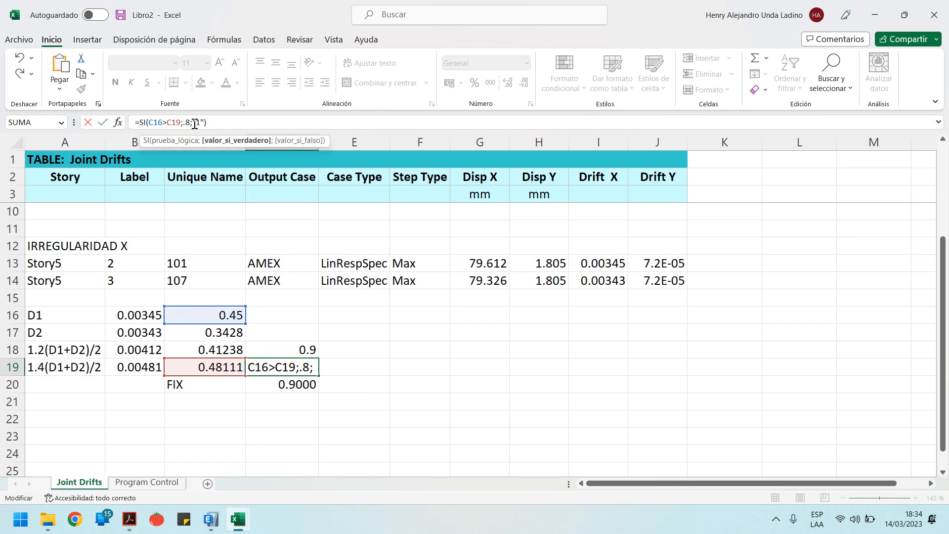
left_click(196, 123)
key("BackSpace")
left_click(199, 124)
key("BackSpace")
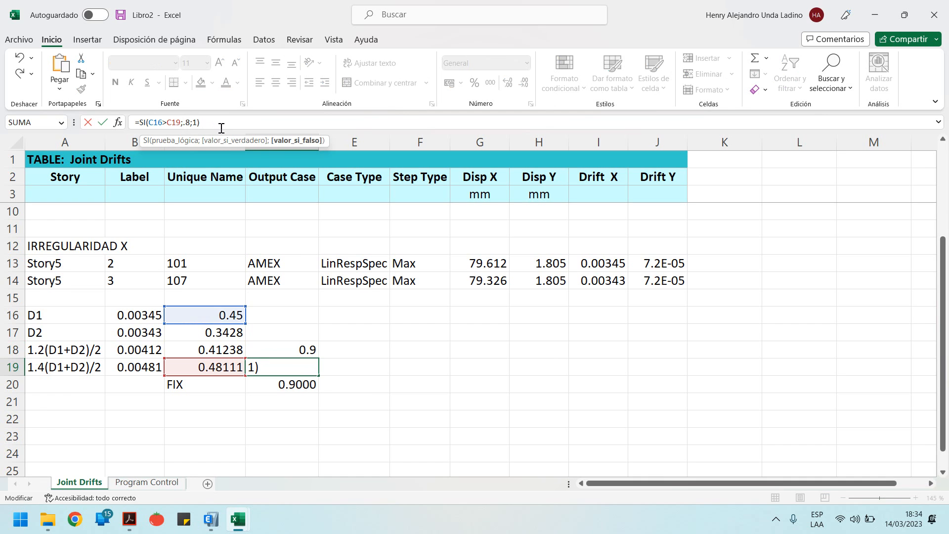
key("Return")
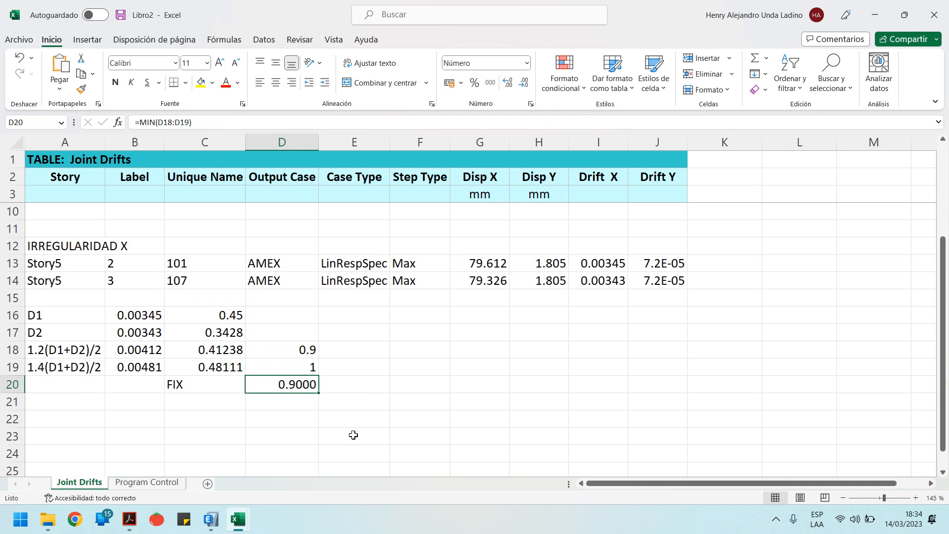
Set the trial D1 value in cell C16 to 0.5 to test the 1.4 limit check
left_click(220, 321)
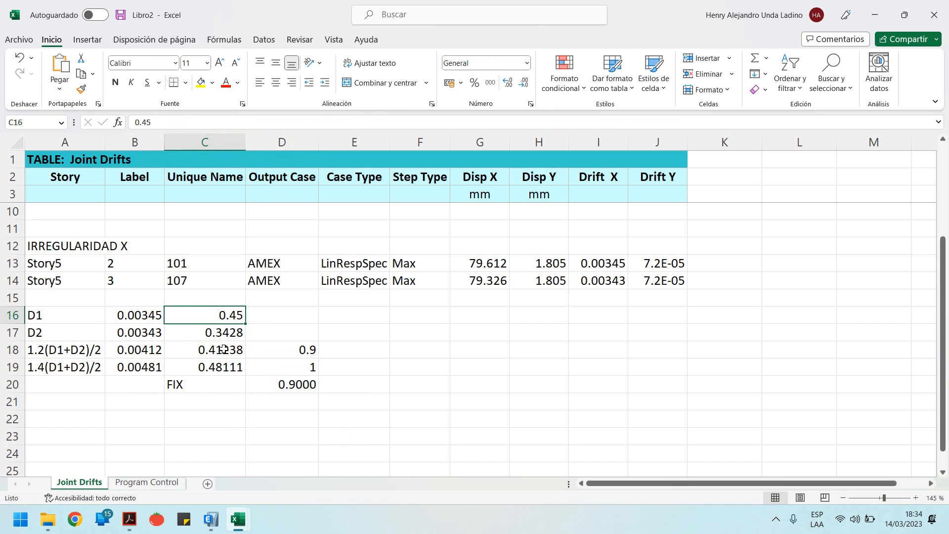
left_click(179, 124)
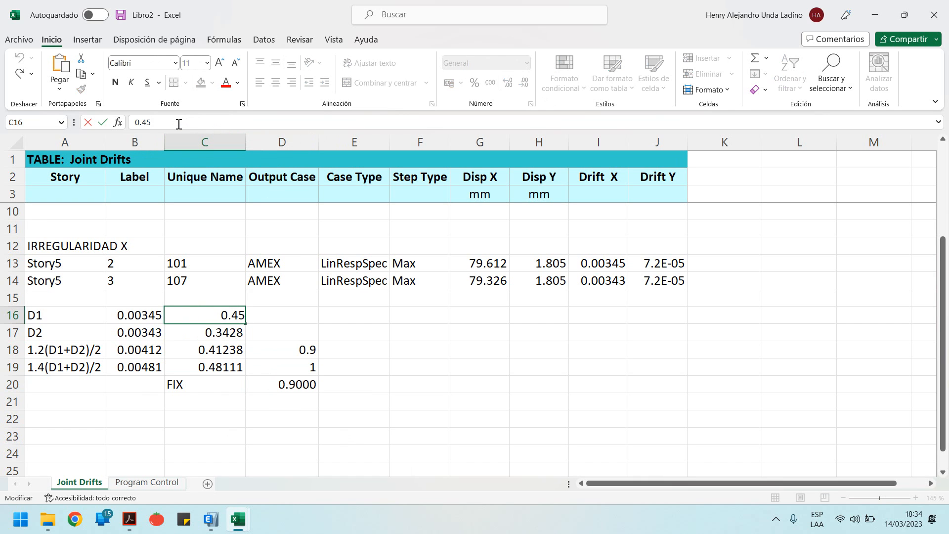
key("BackSpace")
key("BackSpace")
type("5")
key("Return")
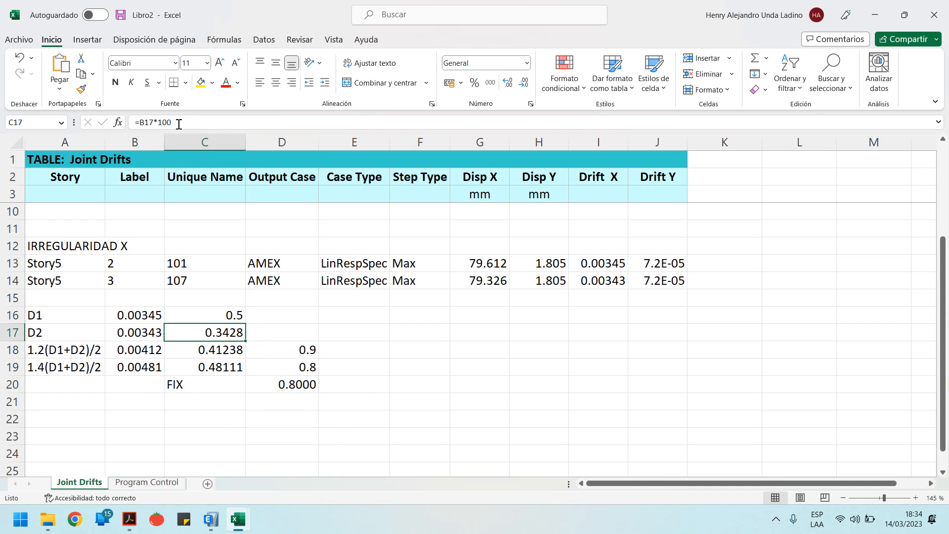
Make the FIX result in cell D20 bold
left_click(287, 387)
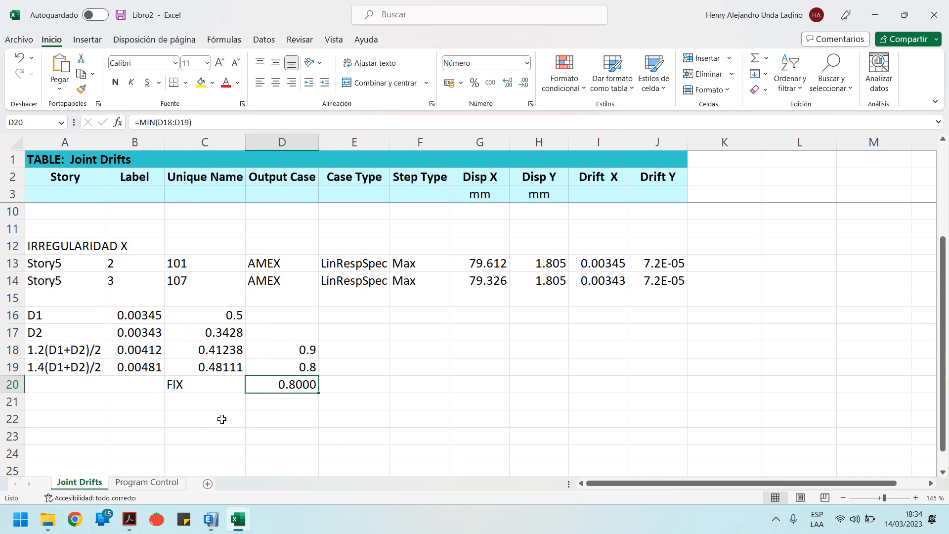
left_click(115, 82)
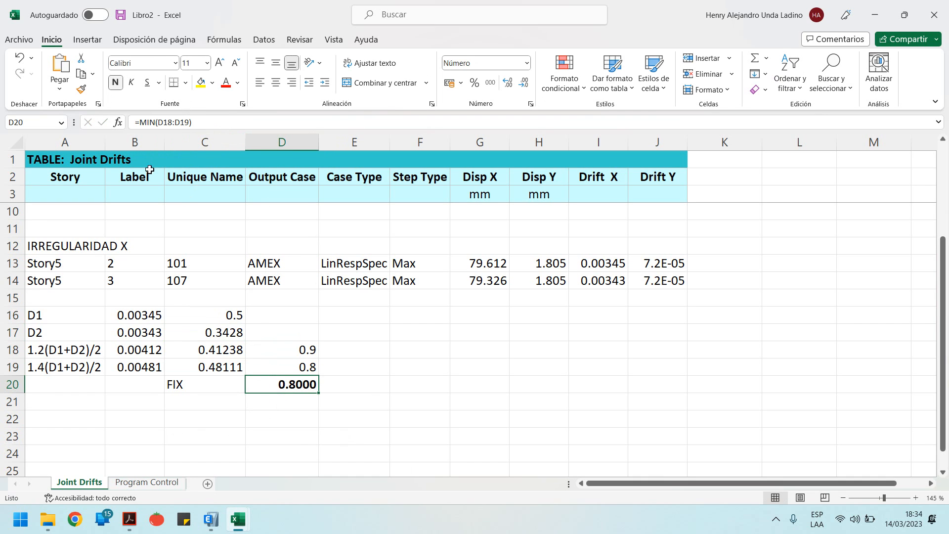
left_click(303, 423)
left_click(286, 385)
Replace the trial D1 value in C16 by filling the formula from C17 upward, giving =B16*100
left_click(227, 315)
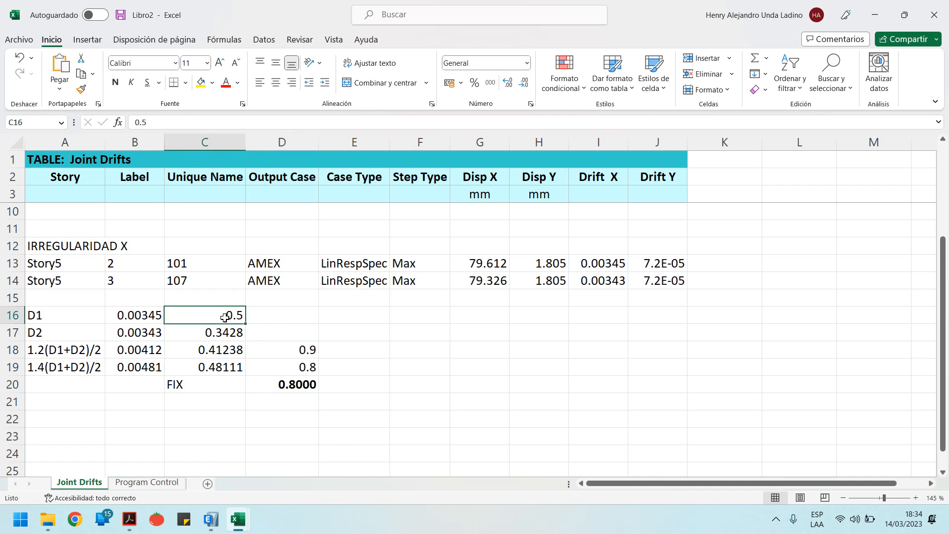
left_click(233, 337)
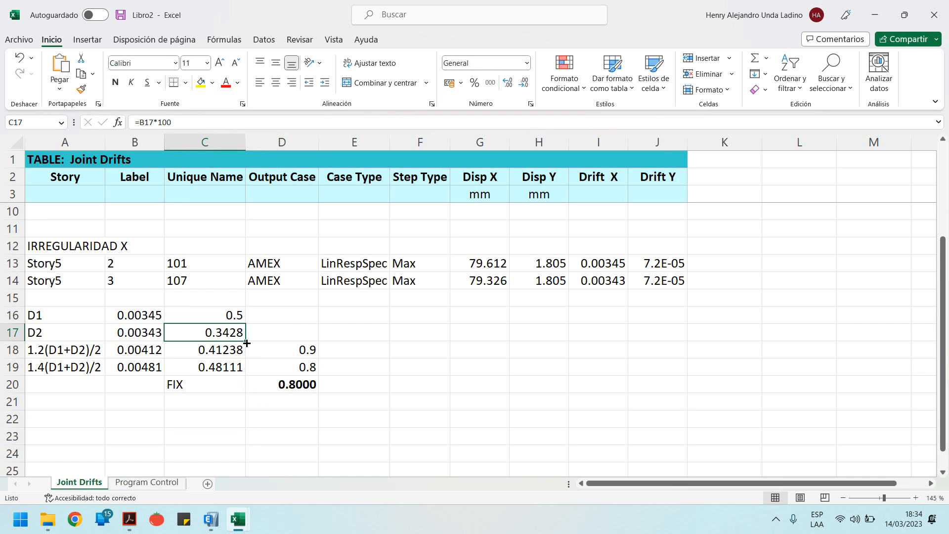
left_click_drag(247, 342, 242, 309)
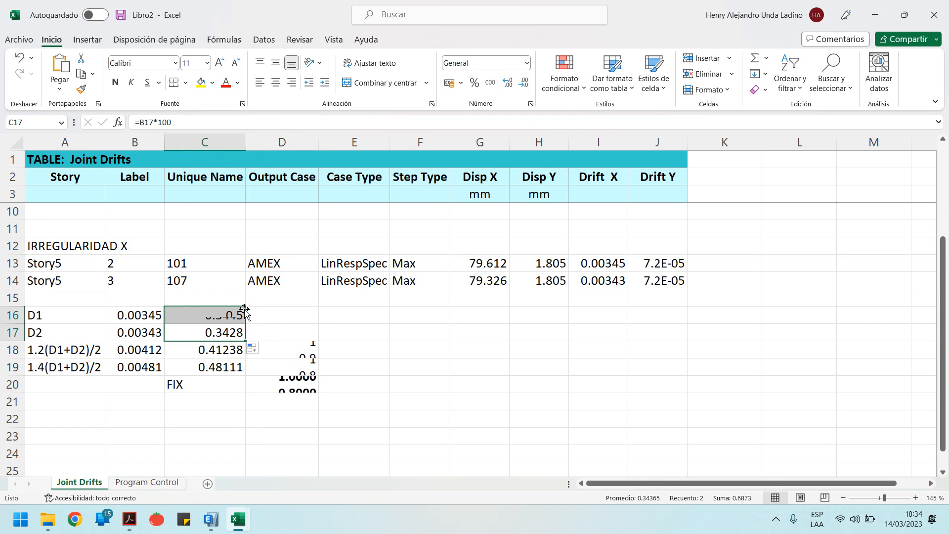
left_click(270, 453)
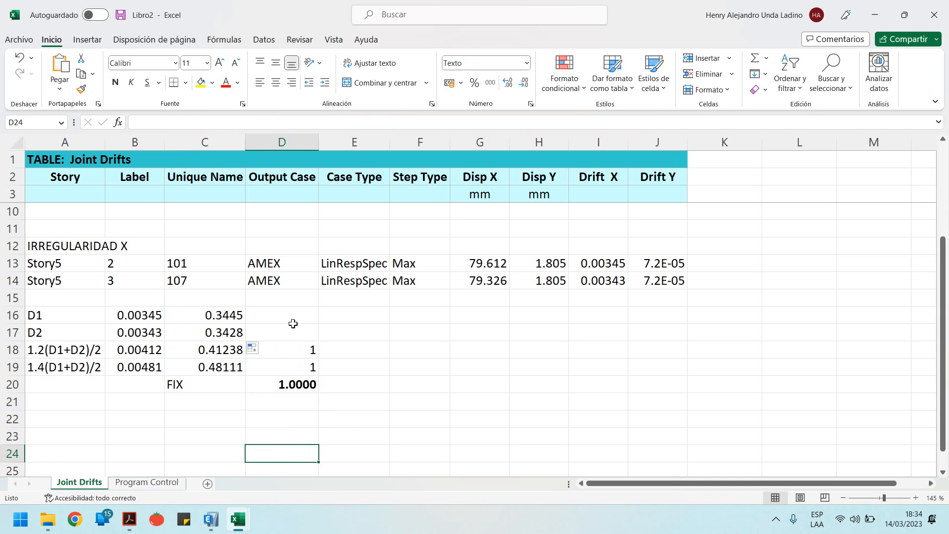
left_click(282, 314)
Make the IRREGULARIDAD X heading in cell A12 bold
scroll(174, 305, "up", 2)
scroll(174, 309, "down", 1)
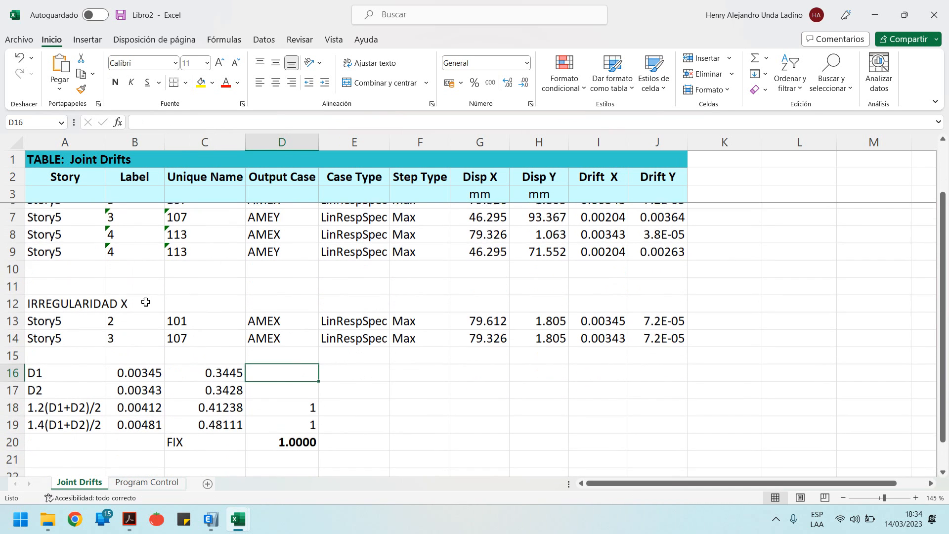
left_click(46, 297)
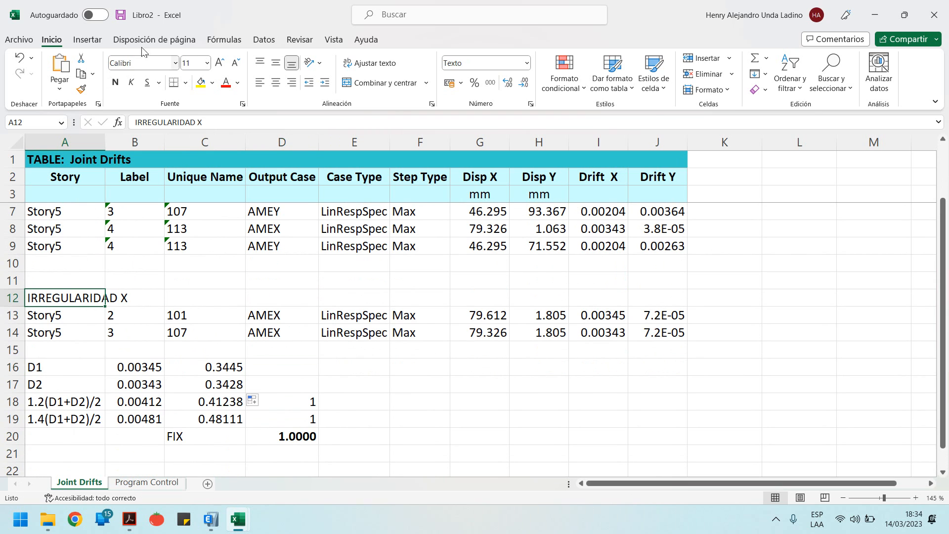
left_click(115, 82)
left_click(168, 367)
scroll(91, 345, "down", 1)
scroll(93, 342, "down", 1)
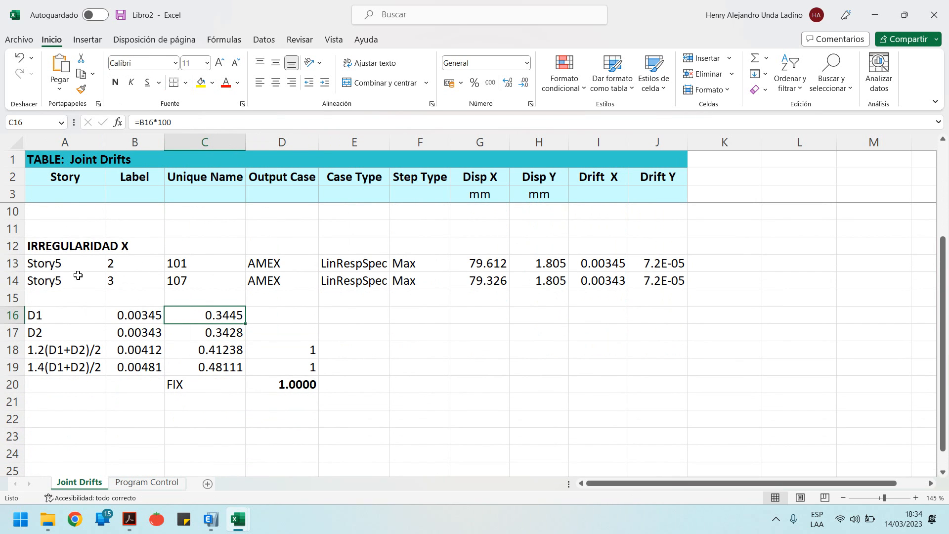
Copy the whole IRREGULARIDAD X block, A12:J21, and paste it starting at cell A23
left_click_drag(47, 247, 647, 401)
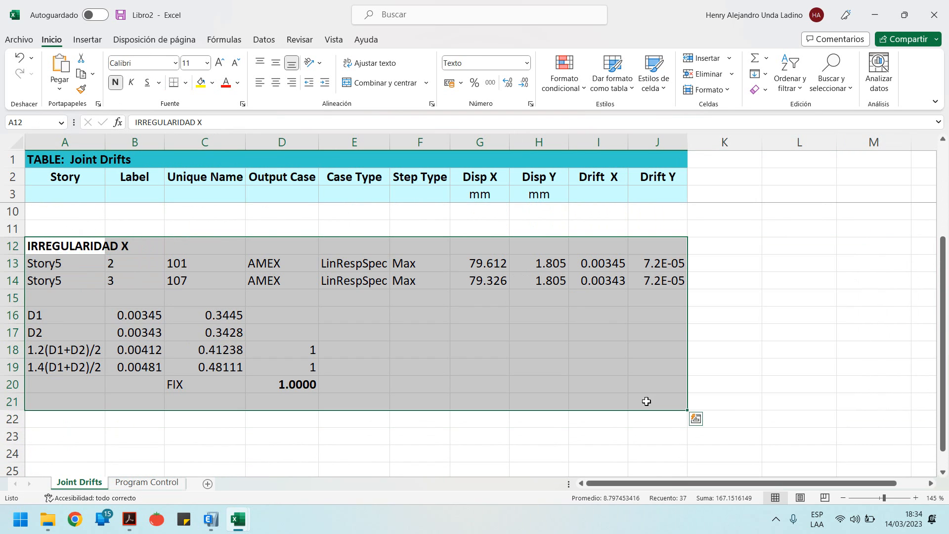
key("ctrl+c")
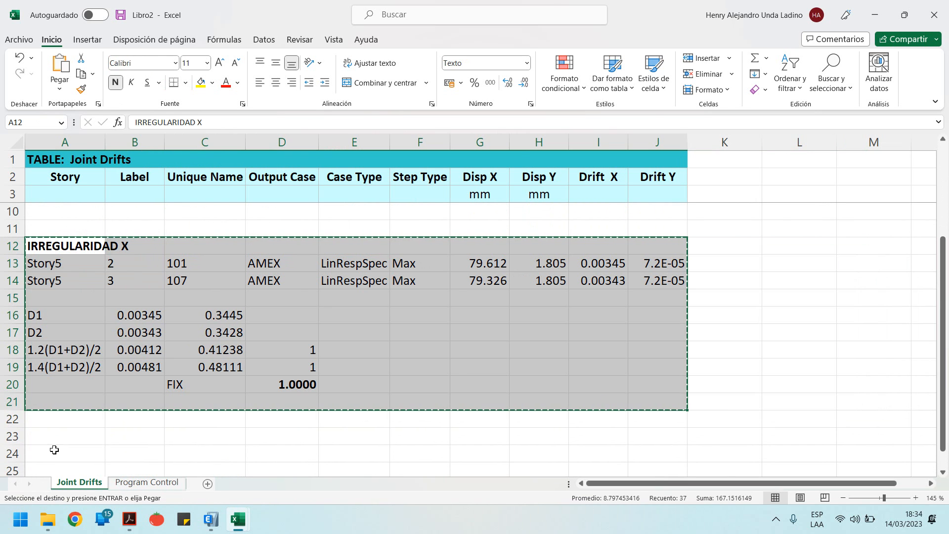
left_click(57, 441)
key("ctrl+v")
scroll(70, 419, "down", 1)
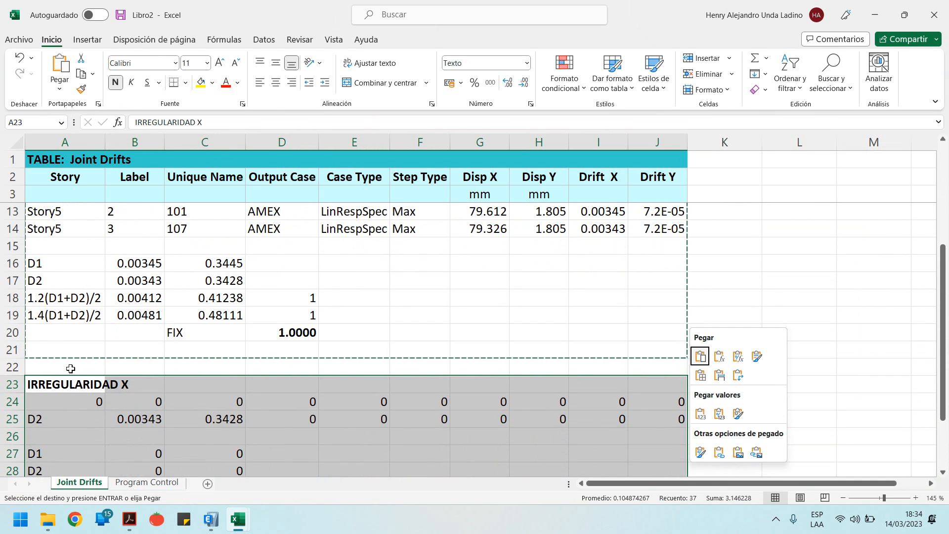
key("Escape")
Change the pasted block's heading in cell A23 to IRREGULARIDAD Y
left_click(87, 385)
key("BackSpace")
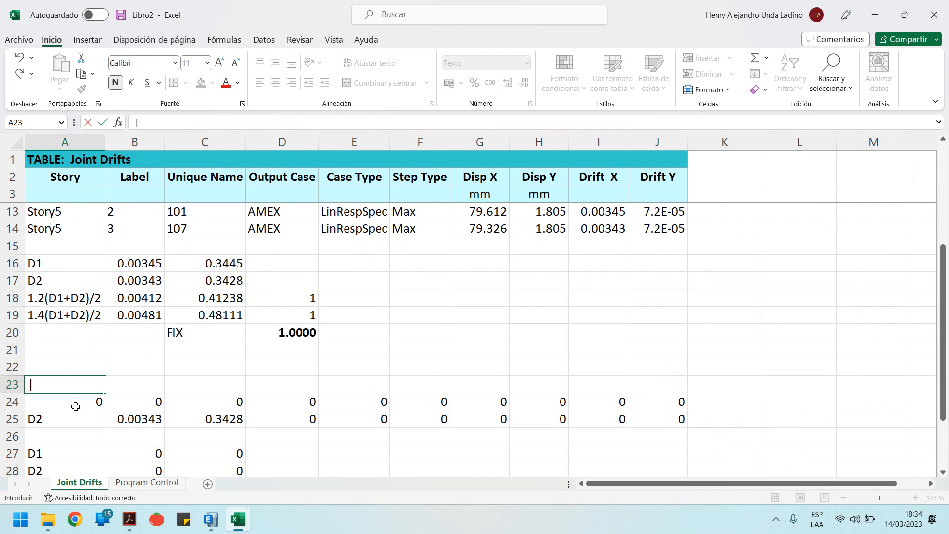
key("Escape")
left_click_drag(198, 122, 204, 123)
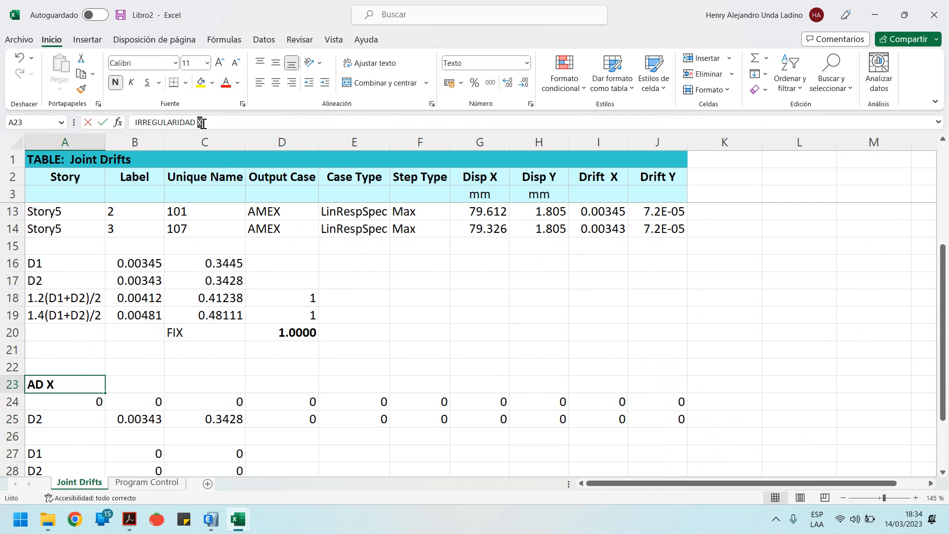
type("Y")
key("Return")
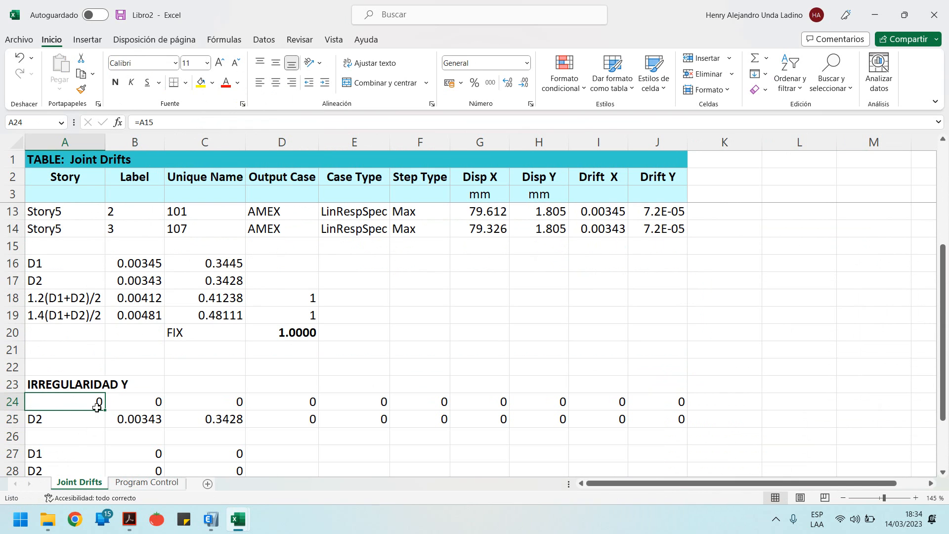
Check the corner joint labels in the ETABS plan view, and link cell A24 to the joint 3 AMEY row with =A7
type("=")
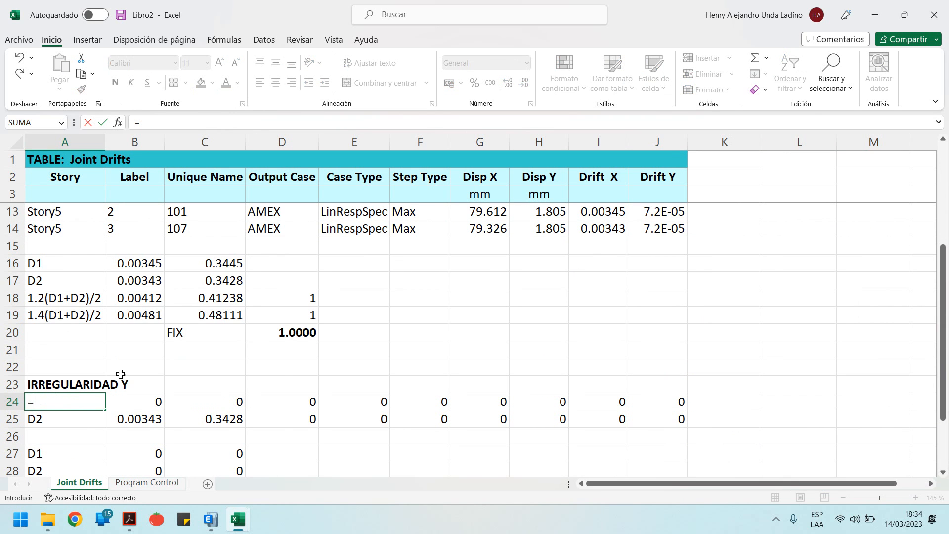
scroll(121, 374, "up", 3)
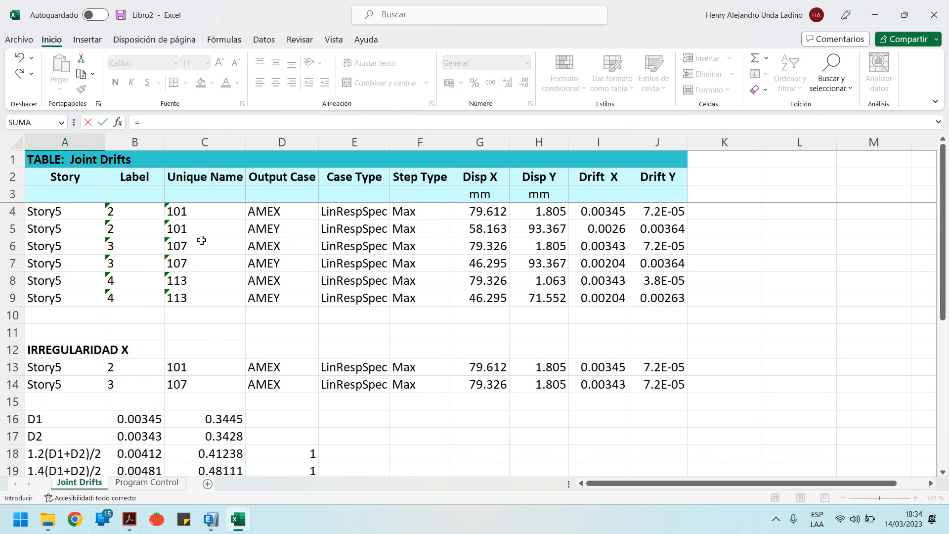
left_click(212, 519)
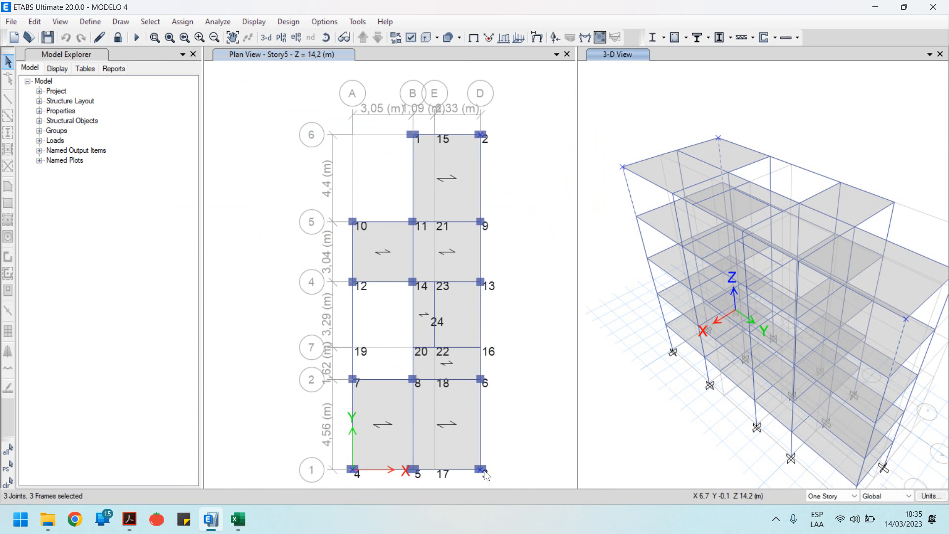
mouse_move(238, 528)
left_click(295, 477)
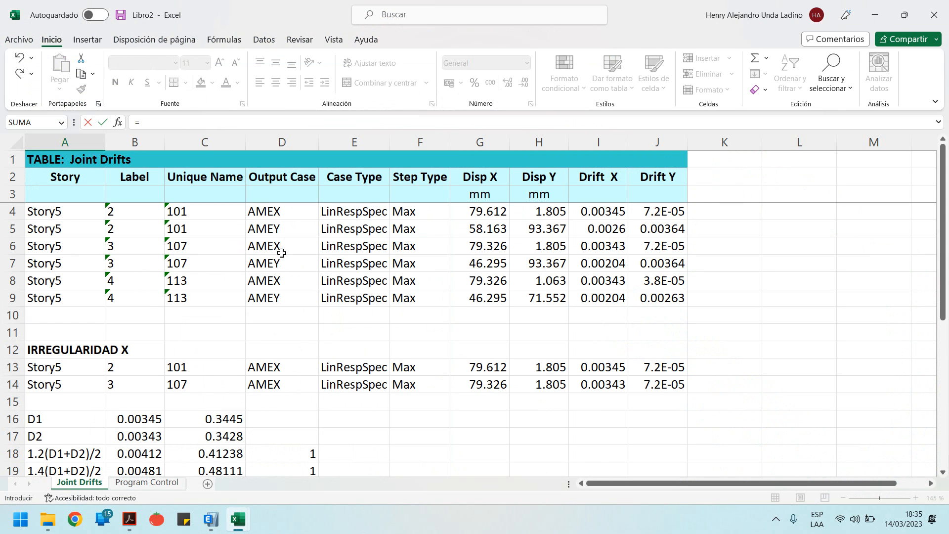
left_click(59, 267)
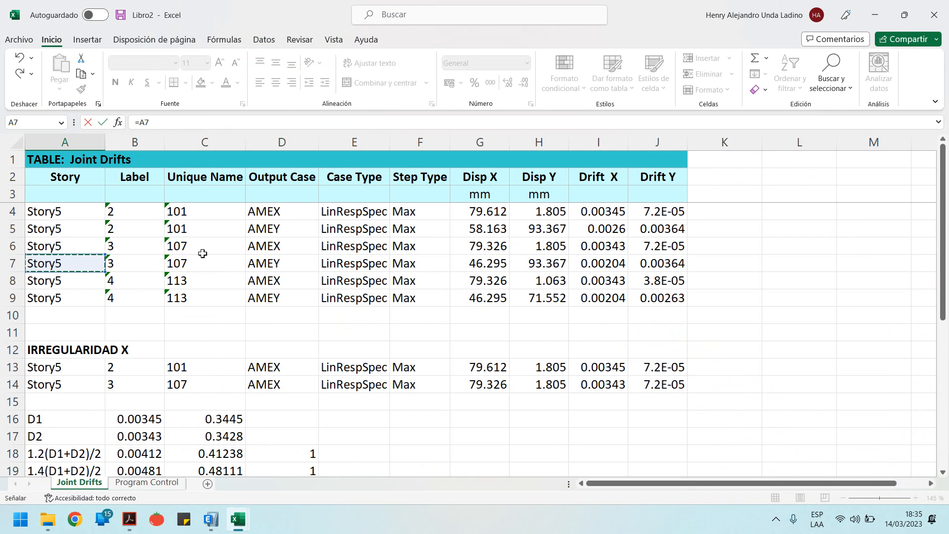
key("Return")
Link cell A25 to the joint 4 AMEY row with =A9, and fill the A24:A25 formulas across to column J
type("=")
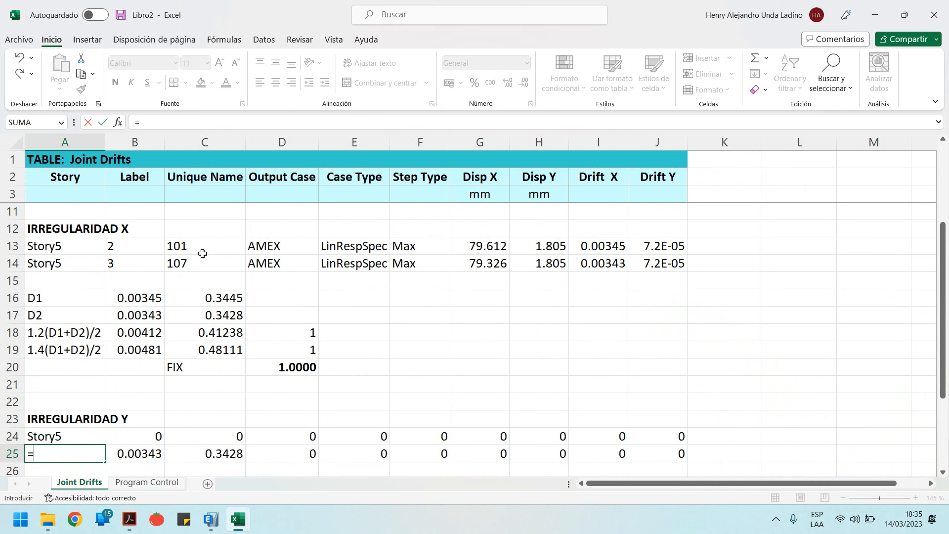
scroll(69, 326, "up", 3)
left_click(77, 297)
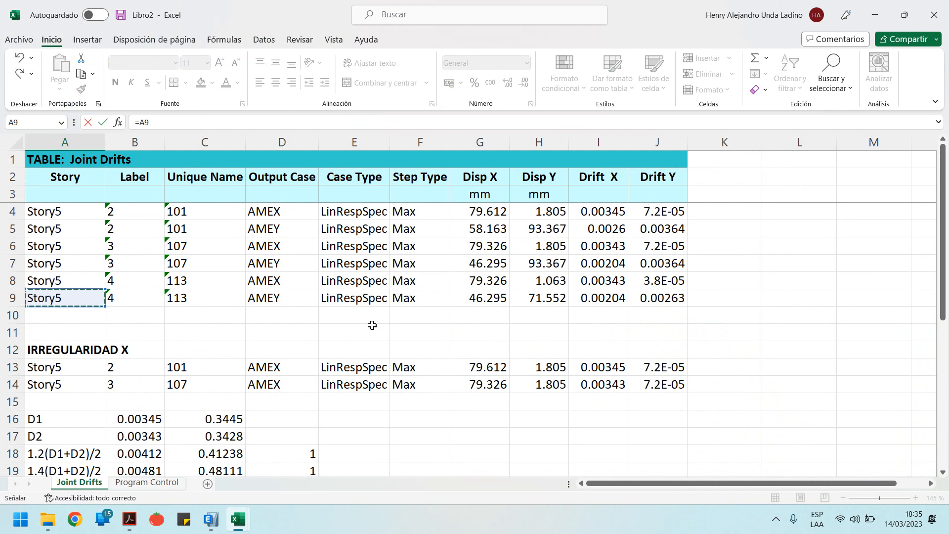
key("Return")
scroll(198, 296, "down", 3)
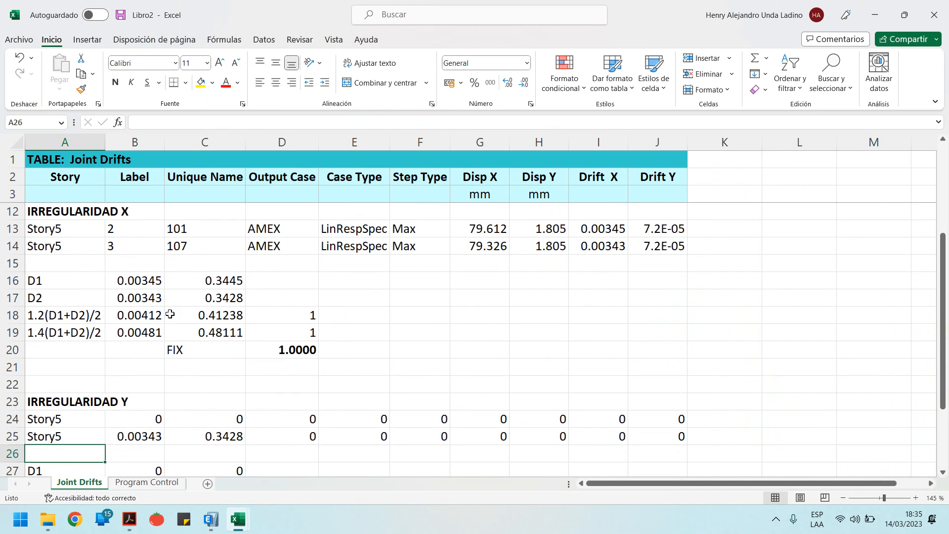
left_click_drag(59, 314, 687, 341)
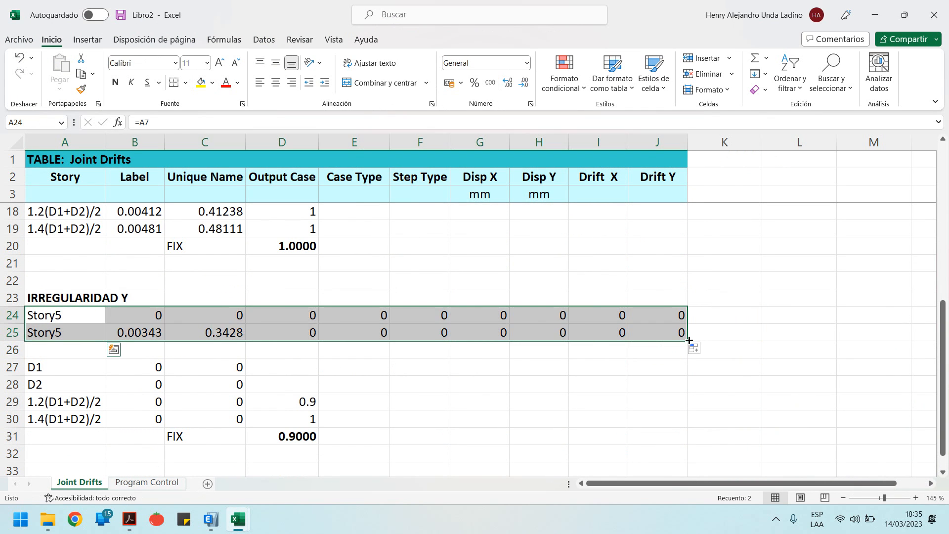
Change the factor label in cell C31 to FIY
double_click(200, 438)
key("BackSpace")
type("Y")
key("Return")
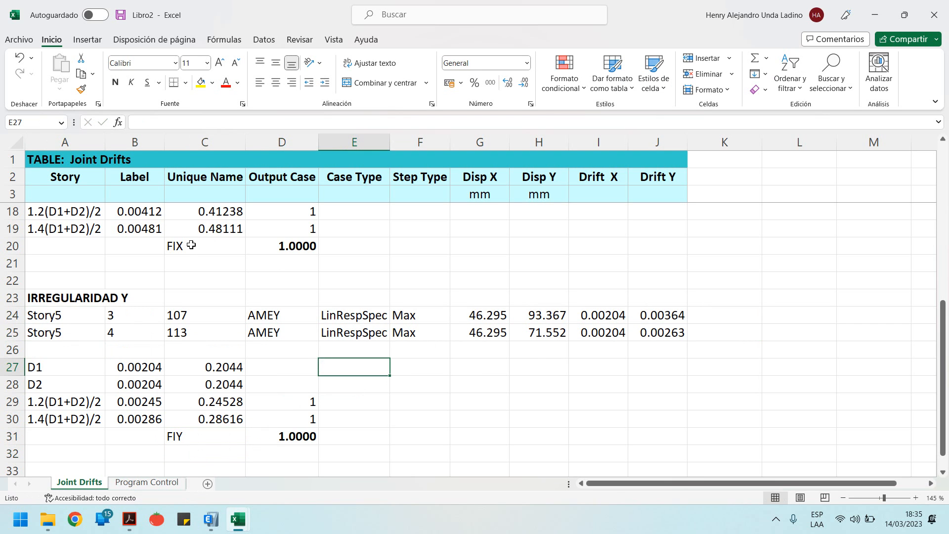
left_click_drag(193, 245, 268, 247)
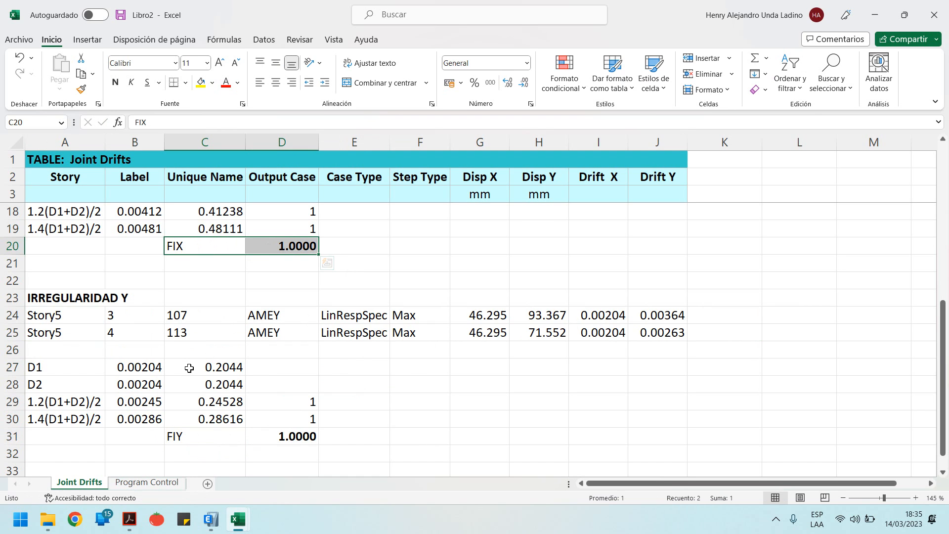
Repoint the direction Y drifts to the Drift Y column: D1 in B27 as =MAX(J24:J25) and D2 in B28 as =MIN(J24:J25)
left_click(142, 368)
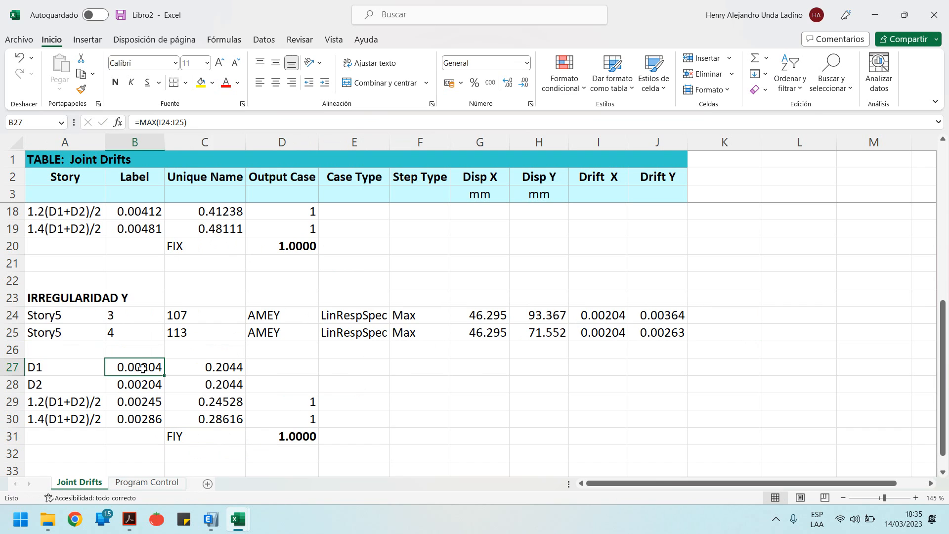
key("F2")
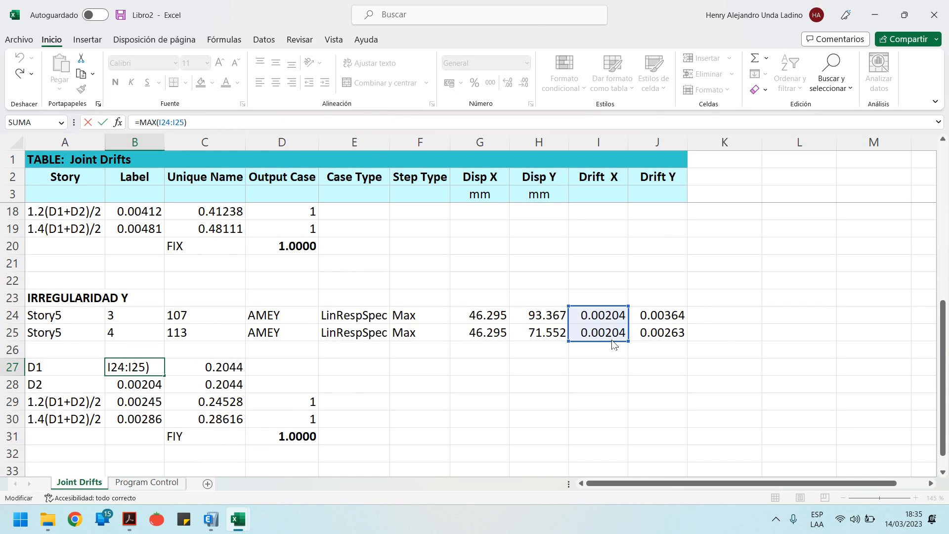
mouse_move(626, 342)
left_mouse_down()
mouse_move(649, 344)
mouse_move(641, 349)
left_mouse_up()
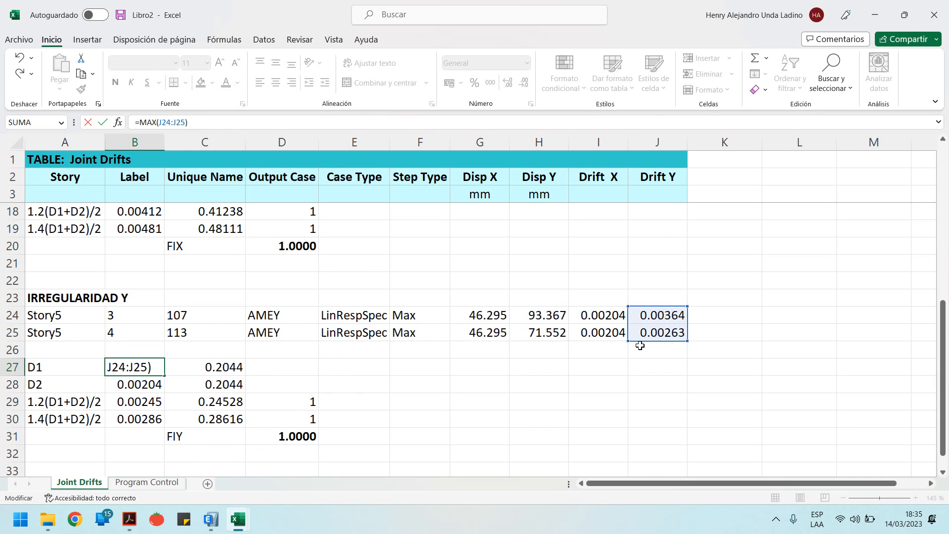
key("Return")
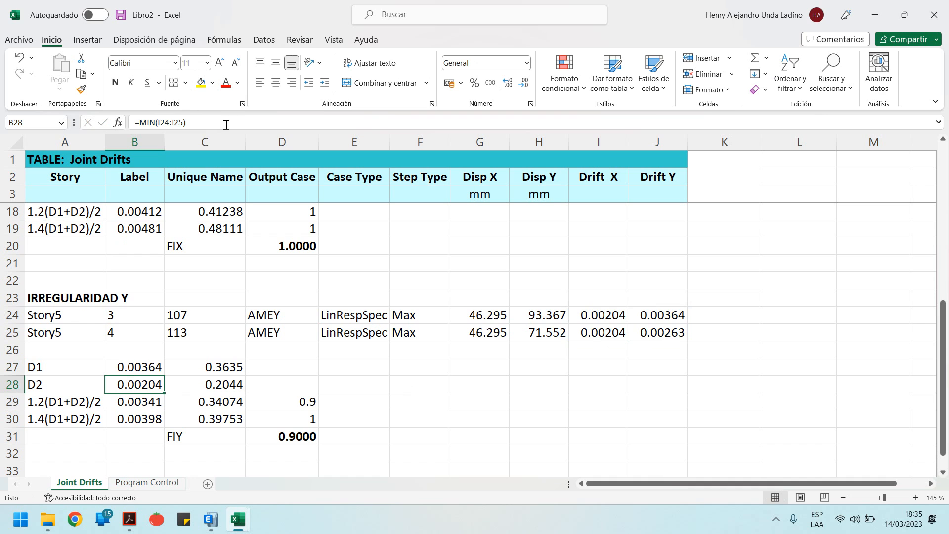
key("F2")
left_click_drag(606, 341, 640, 341)
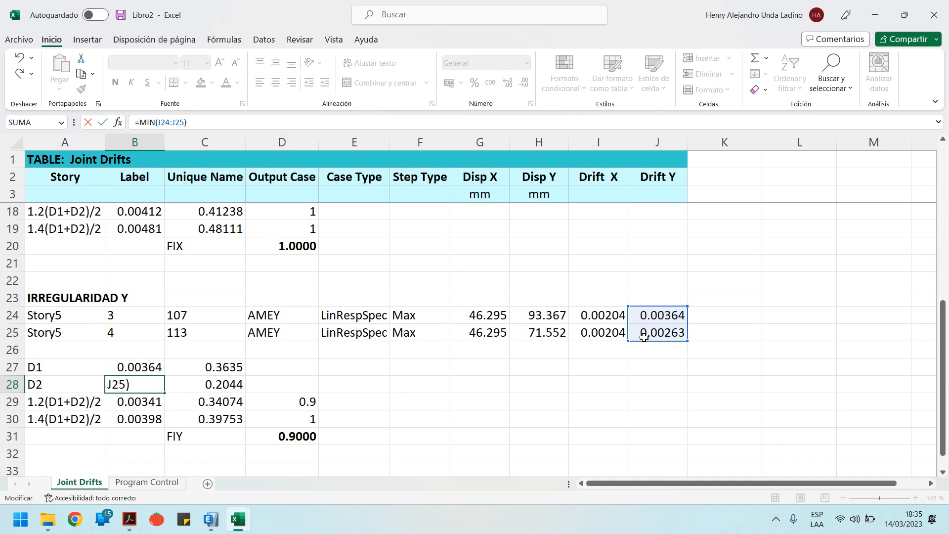
key("Return")
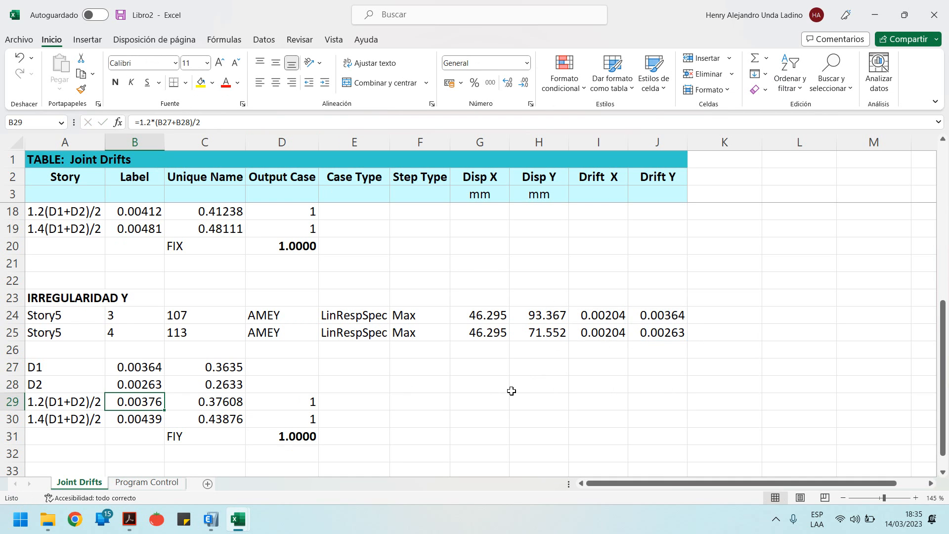
left_click(231, 409)
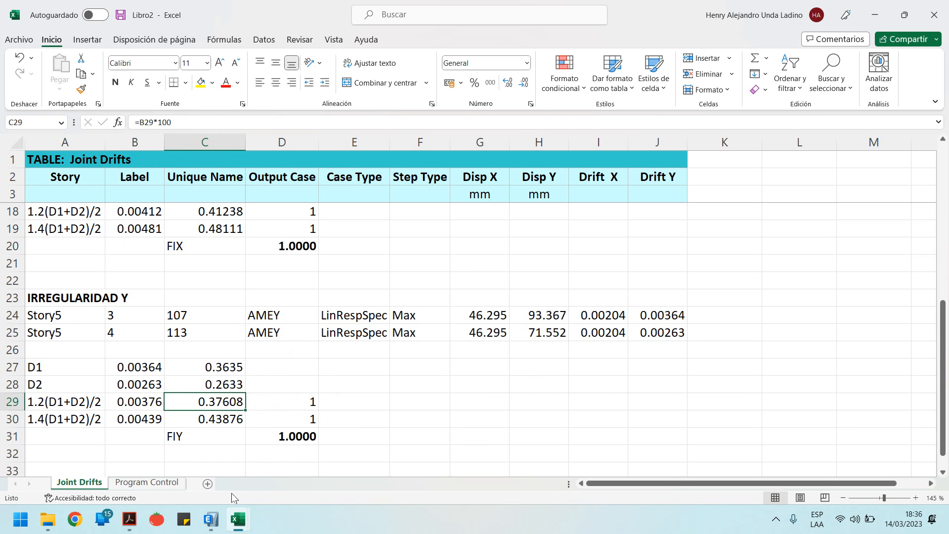
mouse_move(192, 522)
left_click(947, 518)
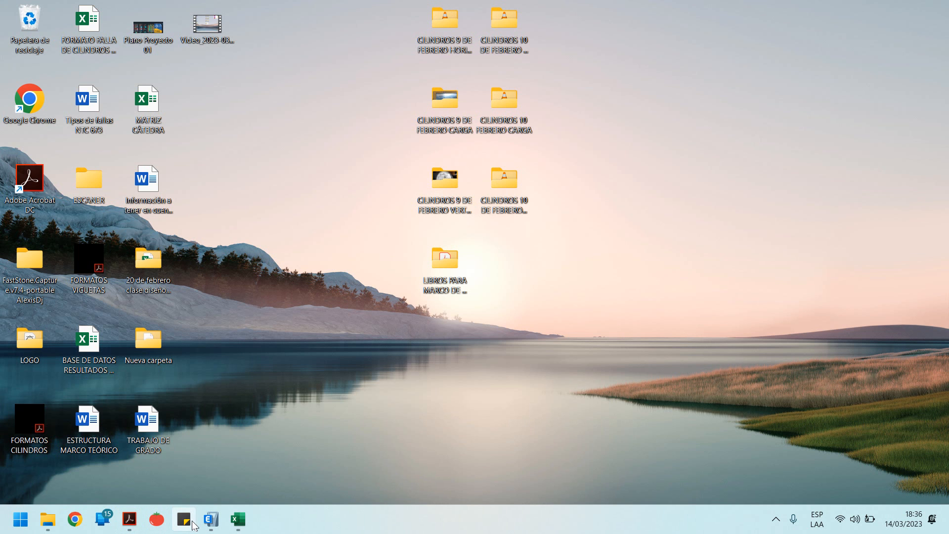
mouse_move(247, 521)
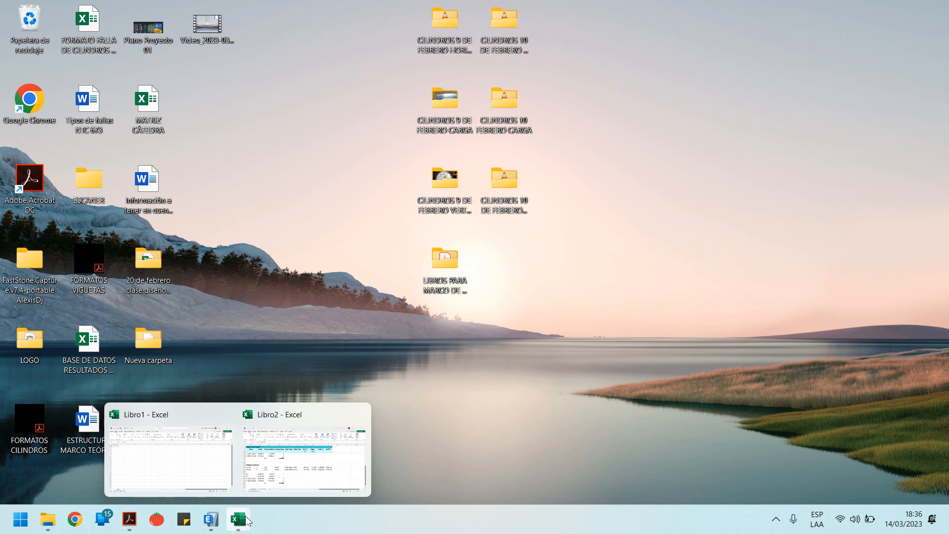